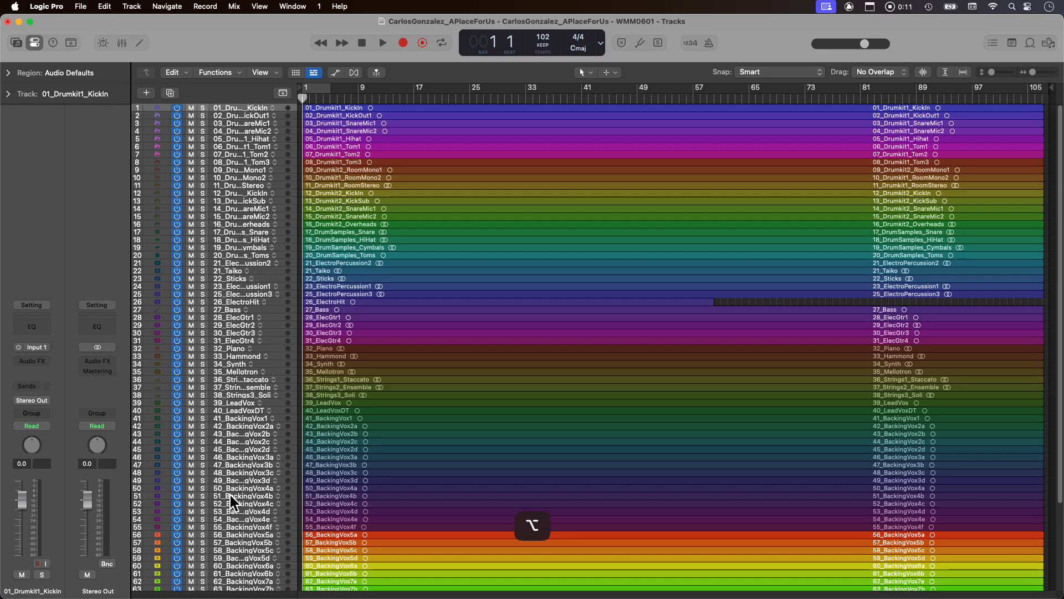
Select all the backing vocal tracks, from 41_BackingVox1 through 69_BackingVox8b, to review that group.
{"action": "scroll", "coordinate": [271, 500], "scroll_direction": "down", "scroll_amount": 5}
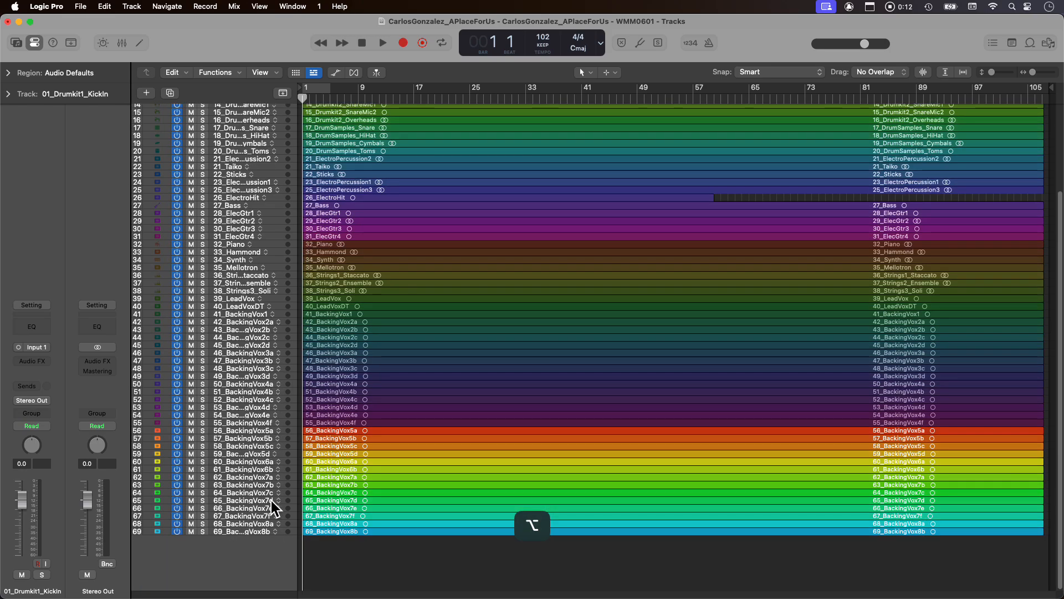
{"action": "left_click", "coordinate": [253, 530]}
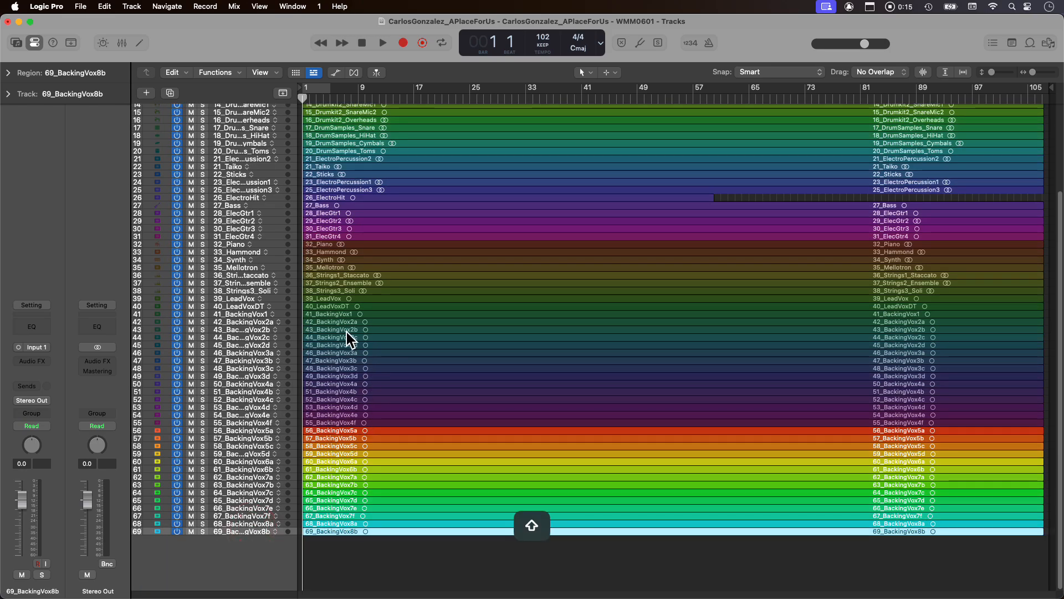
{"action": "left_click", "coordinate": [342, 316], "text": "shift"}
{"action": "left_click", "coordinate": [254, 314]}
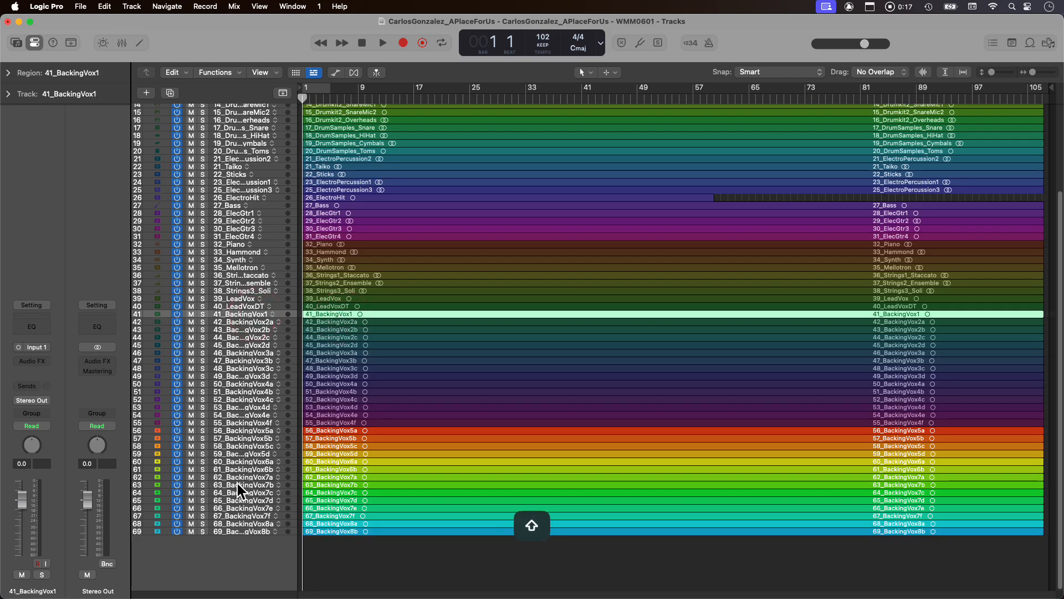
{"action": "left_click", "coordinate": [239, 531], "text": "shift"}
{"action": "scroll", "coordinate": [332, 422], "scroll_direction": "up", "scroll_amount": 2}
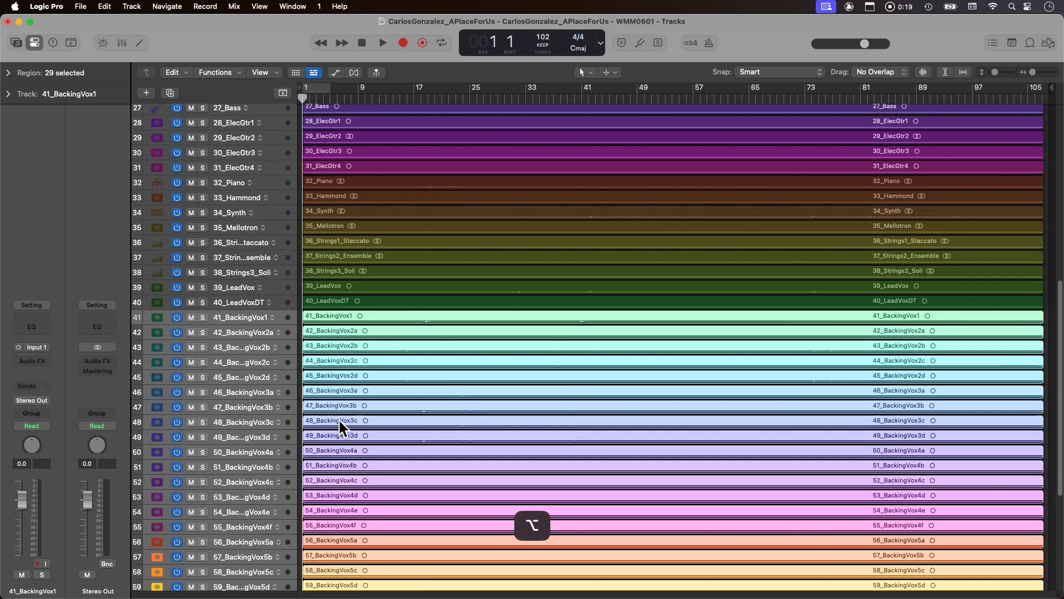
{"action": "scroll", "coordinate": [387, 253], "scroll_direction": "up", "scroll_amount": 7}
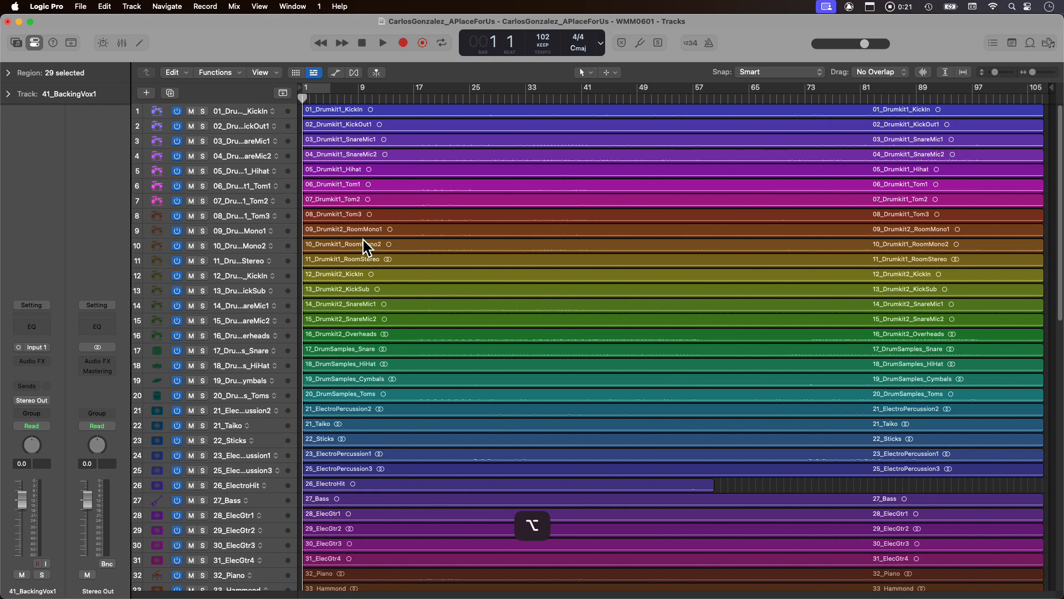
Examine the waveforms of all tracks from 01_Drumkit1_KickIn to 69_BackingVox8b, and survey the whole arrangement at minimum track height.
{"action": "left_click", "coordinate": [248, 108]}
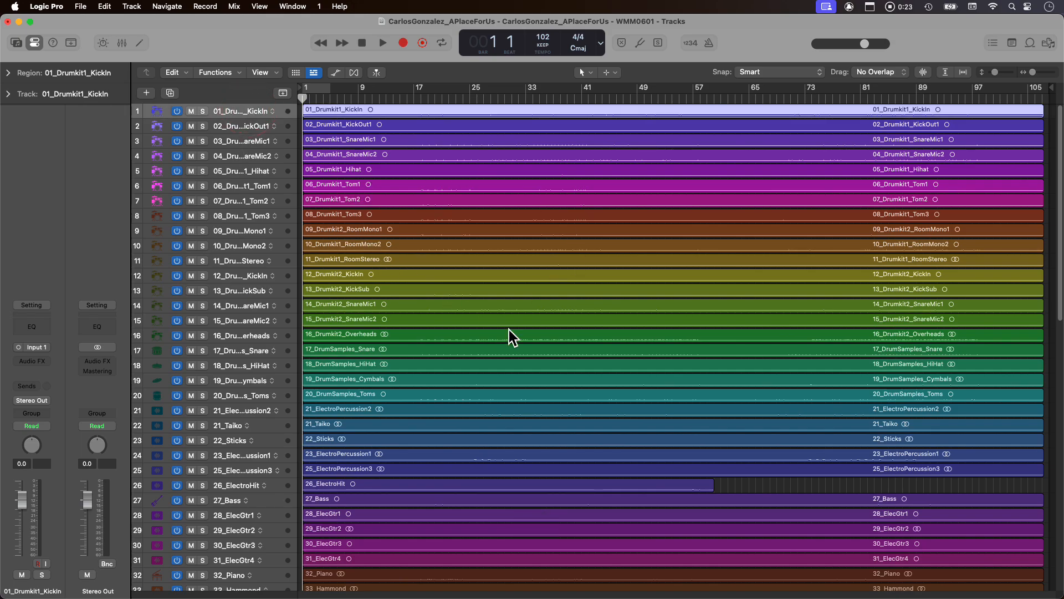
{"action": "scroll", "coordinate": [517, 371], "scroll_direction": "up", "scroll_amount": 2}
{"action": "scroll", "coordinate": [435, 336], "scroll_direction": "up", "scroll_amount": 2}
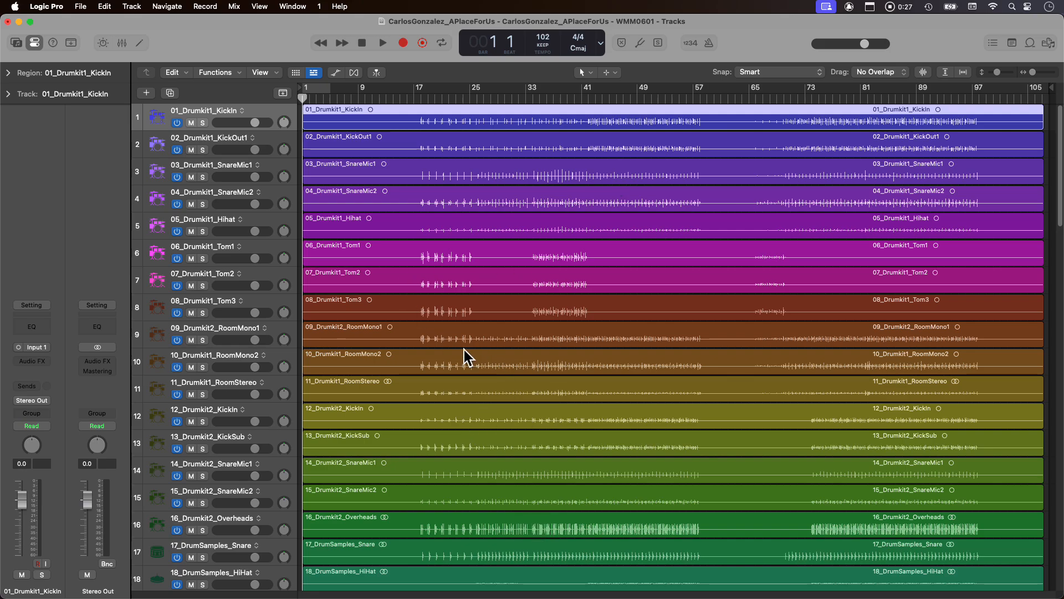
{"action": "scroll", "coordinate": [464, 351], "scroll_direction": "down", "scroll_amount": 15}
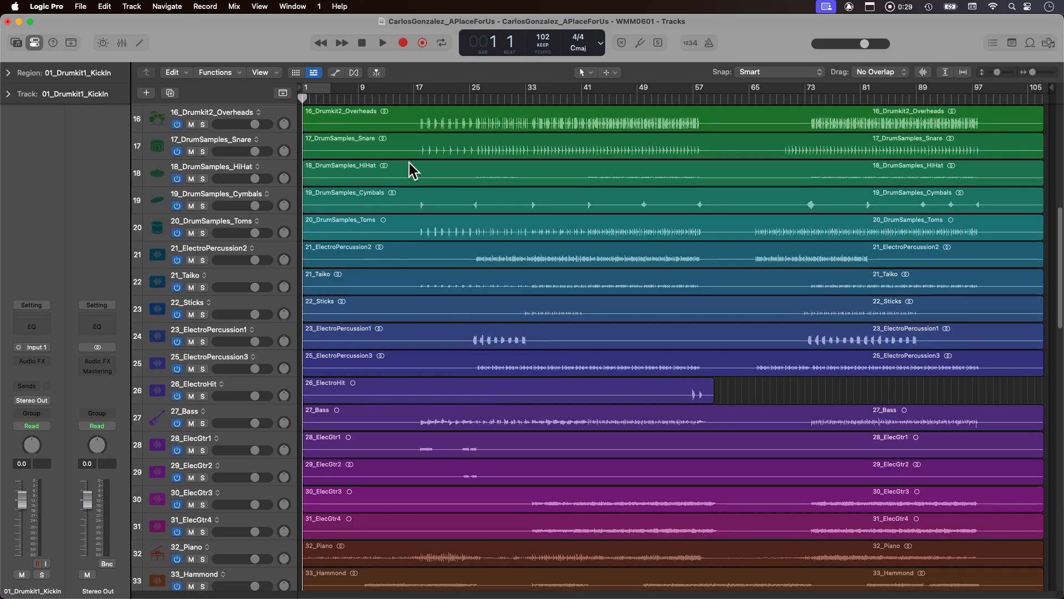
{"action": "scroll", "coordinate": [447, 397], "scroll_direction": "down", "scroll_amount": 5}
{"action": "scroll", "coordinate": [473, 370], "scroll_direction": "down", "scroll_amount": 5}
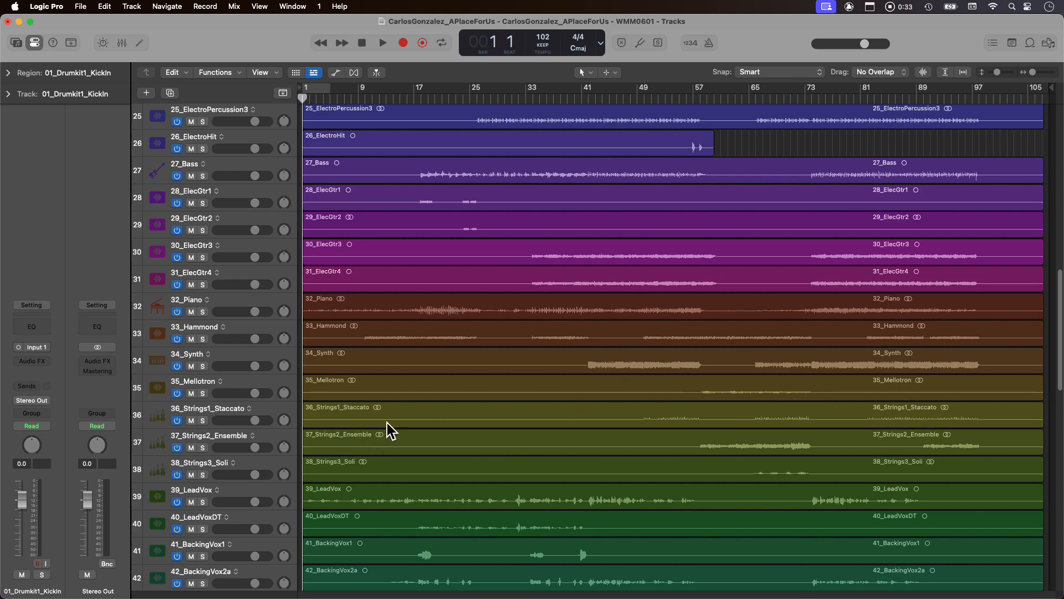
{"action": "scroll", "coordinate": [387, 423], "scroll_direction": "down", "scroll_amount": 10}
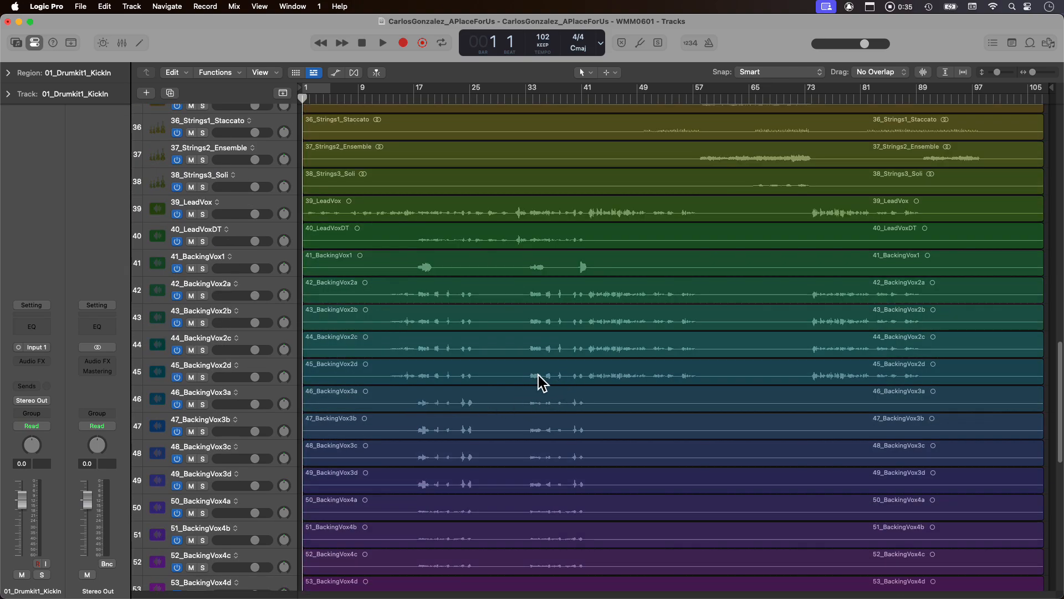
{"action": "scroll", "coordinate": [496, 361], "scroll_direction": "down", "scroll_amount": 10}
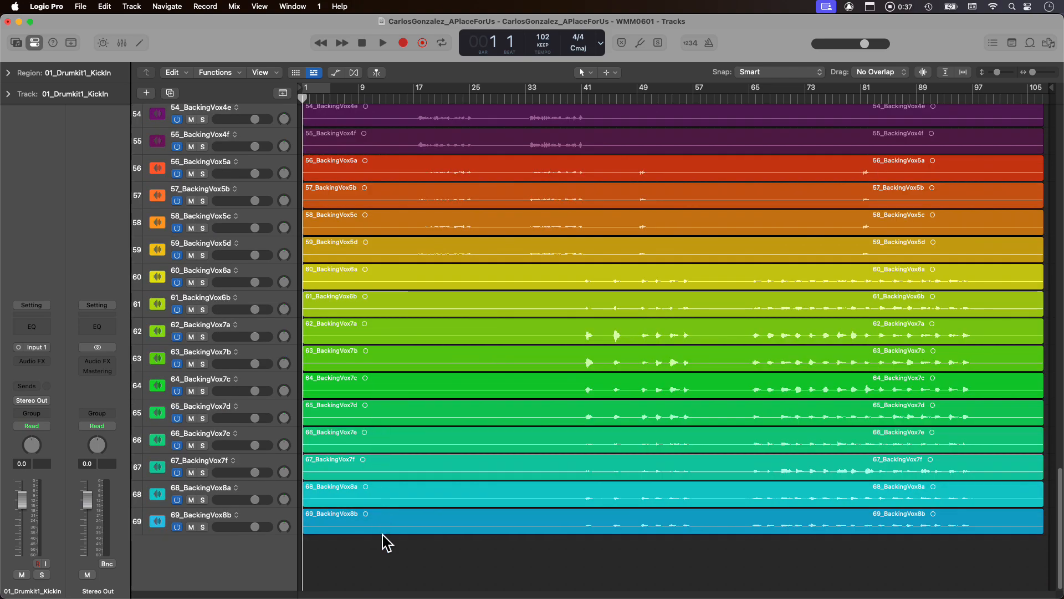
{"action": "left_click", "coordinate": [386, 562]}
{"action": "scroll", "coordinate": [450, 333], "scroll_direction": "up", "scroll_amount": 20}
{"action": "scroll", "coordinate": [511, 293], "scroll_direction": "down", "scroll_amount": 10, "text": "alt"}
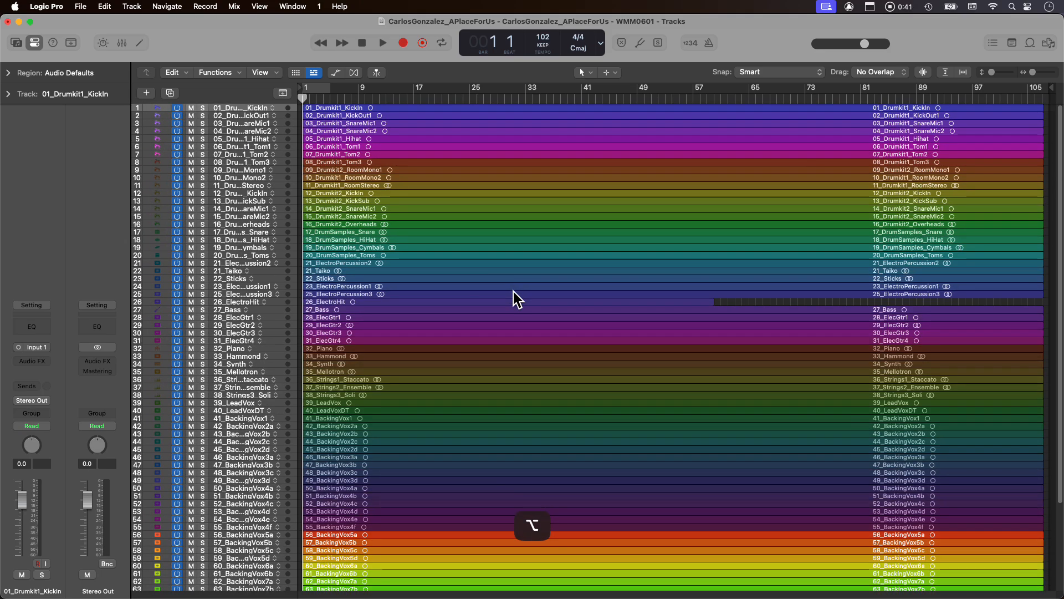
{"action": "scroll", "coordinate": [521, 316], "scroll_direction": "down", "scroll_amount": 3}
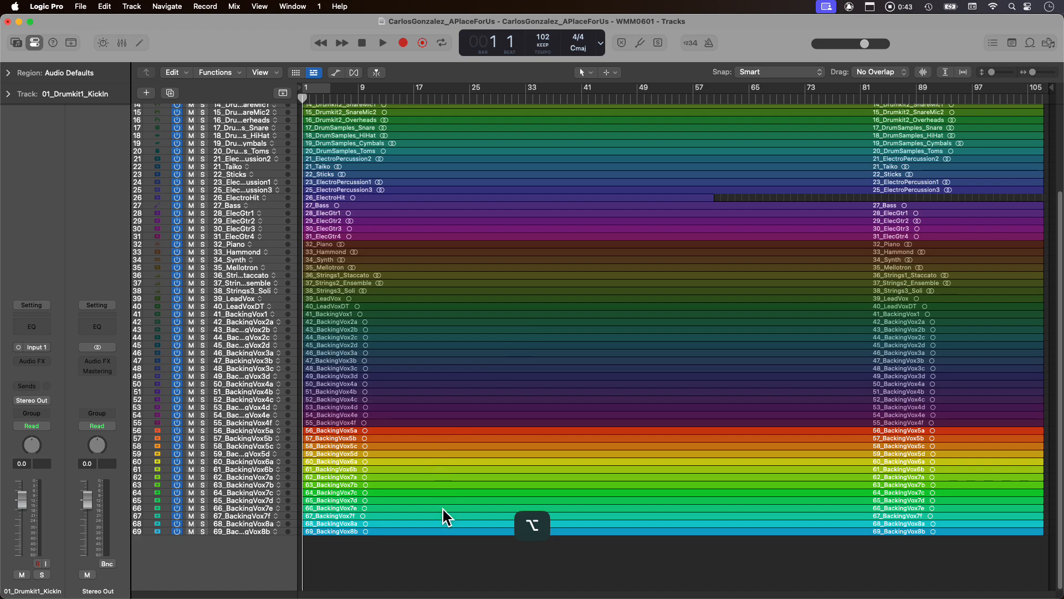
{"action": "scroll", "coordinate": [437, 294], "scroll_direction": "up", "scroll_amount": 3}
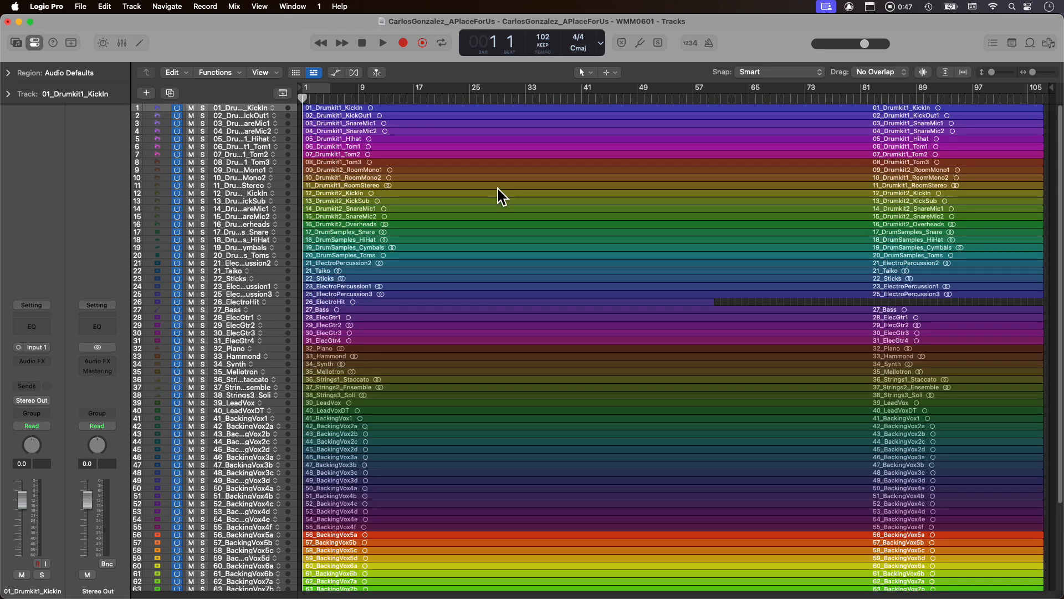
Enlarge the tracks to compare the waveforms of 01_Drumkit1_KickIn and 02_Drumkit1_KickOut1, and return to the compact overview.
{"action": "scroll", "coordinate": [471, 180], "scroll_direction": "up", "scroll_amount": 10, "text": "alt"}
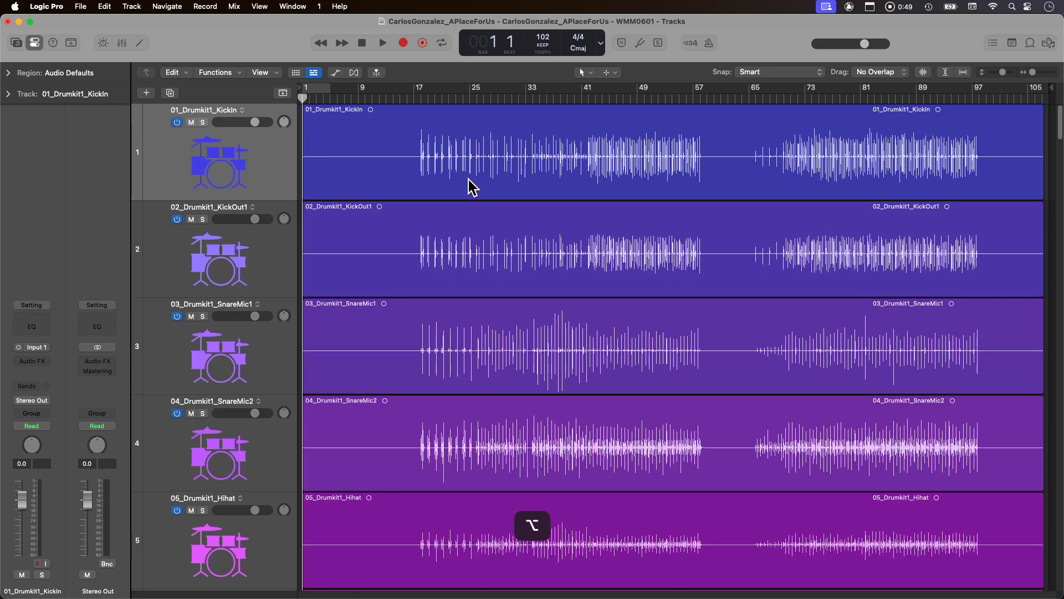
{"action": "left_click", "coordinate": [414, 150]}
{"action": "left_click", "coordinate": [411, 238]}
{"action": "left_click", "coordinate": [412, 159]}
{"action": "left_click", "coordinate": [414, 239]}
{"action": "left_click", "coordinate": [420, 160]}
{"action": "scroll", "coordinate": [515, 191], "scroll_direction": "down", "scroll_amount": 10, "text": "alt"}
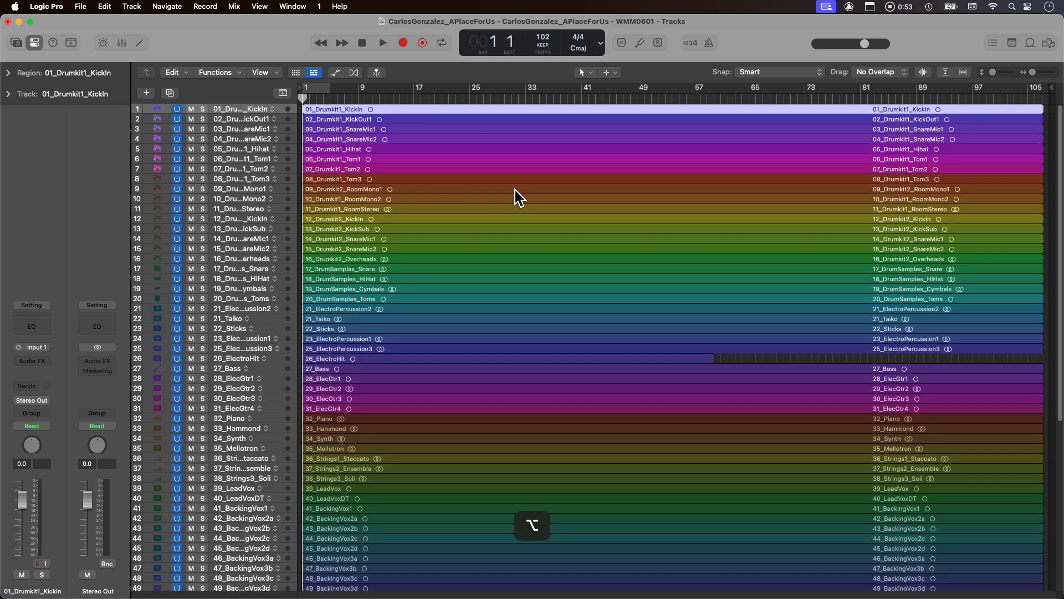
{"action": "scroll", "coordinate": [515, 185], "scroll_direction": "down", "scroll_amount": 5, "text": "alt"}
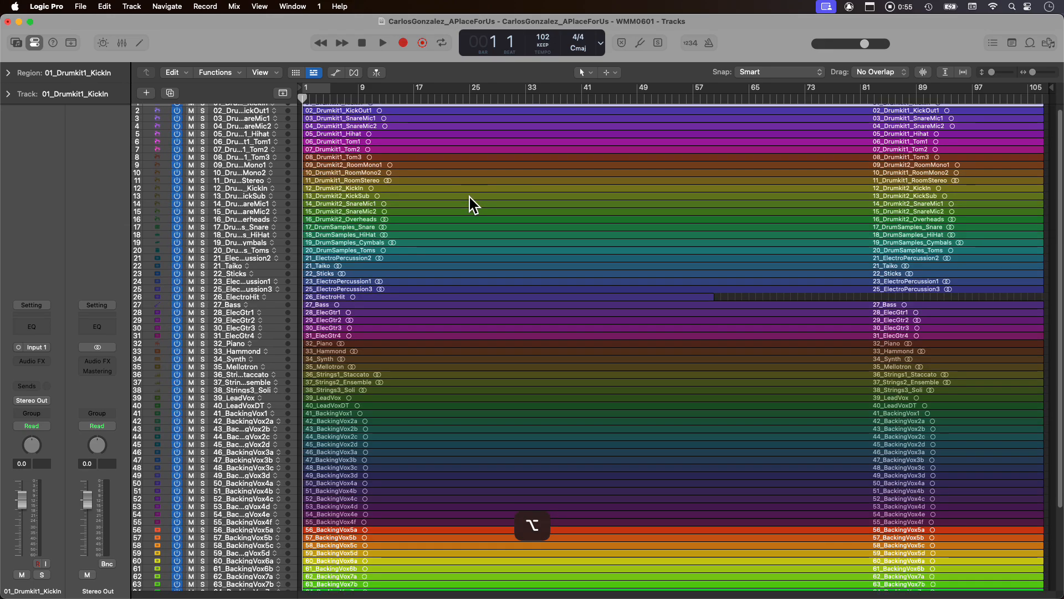
Assign the dark red from the third palette row to all drum and percussion tracks, 01_Drumkit1_KickIn through 26_ElectroHit.
{"action": "scroll", "coordinate": [470, 197], "scroll_direction": "up", "scroll_amount": 5}
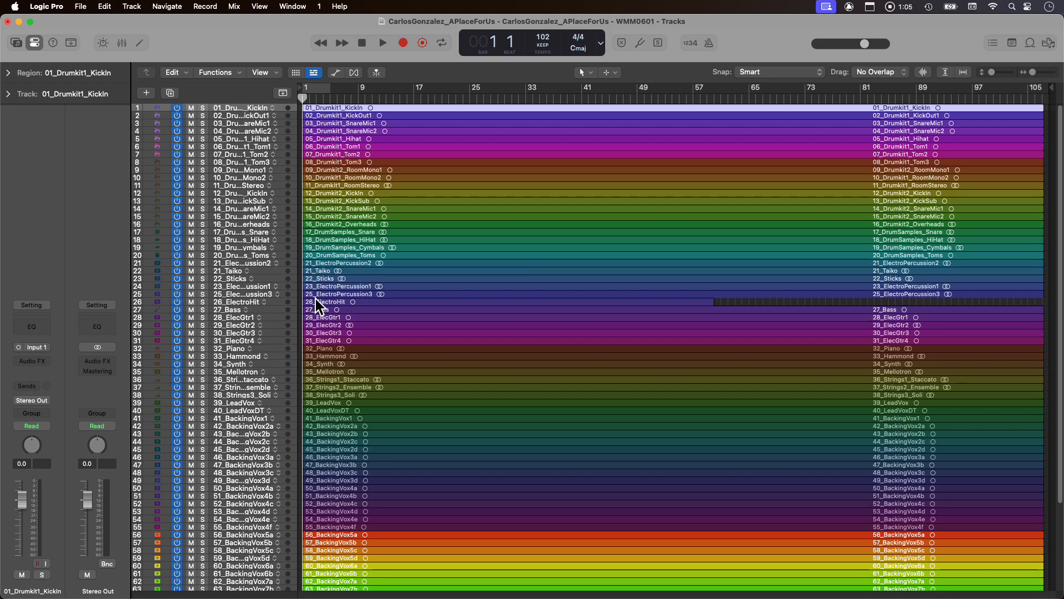
{"action": "left_click", "coordinate": [259, 294], "text": "shift"}
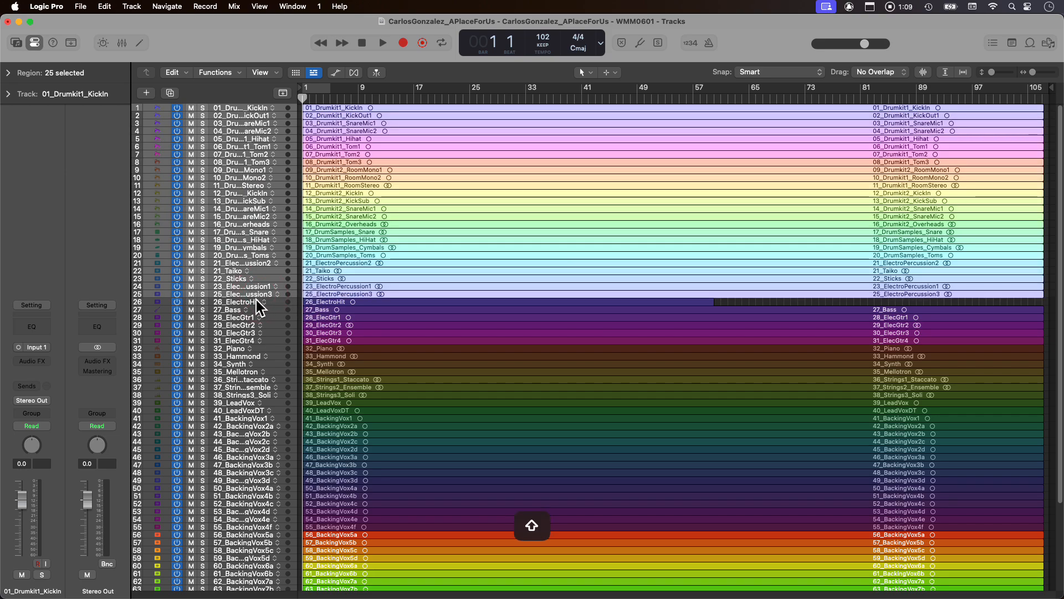
{"action": "left_click", "coordinate": [256, 301], "text": "shift"}
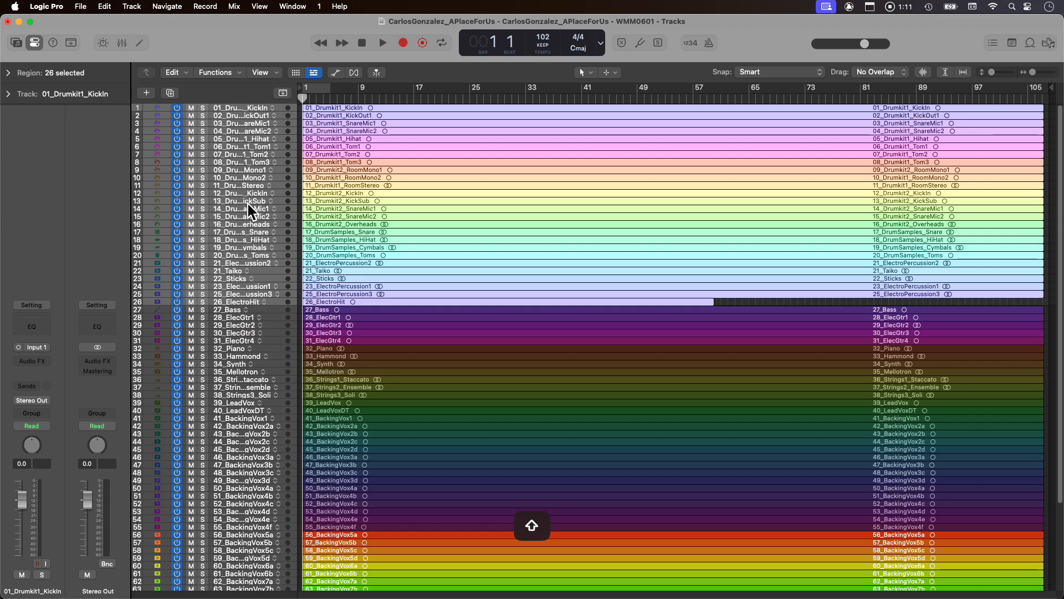
{"action": "right_click", "coordinate": [345, 185]}
{"action": "right_click", "coordinate": [229, 185]}
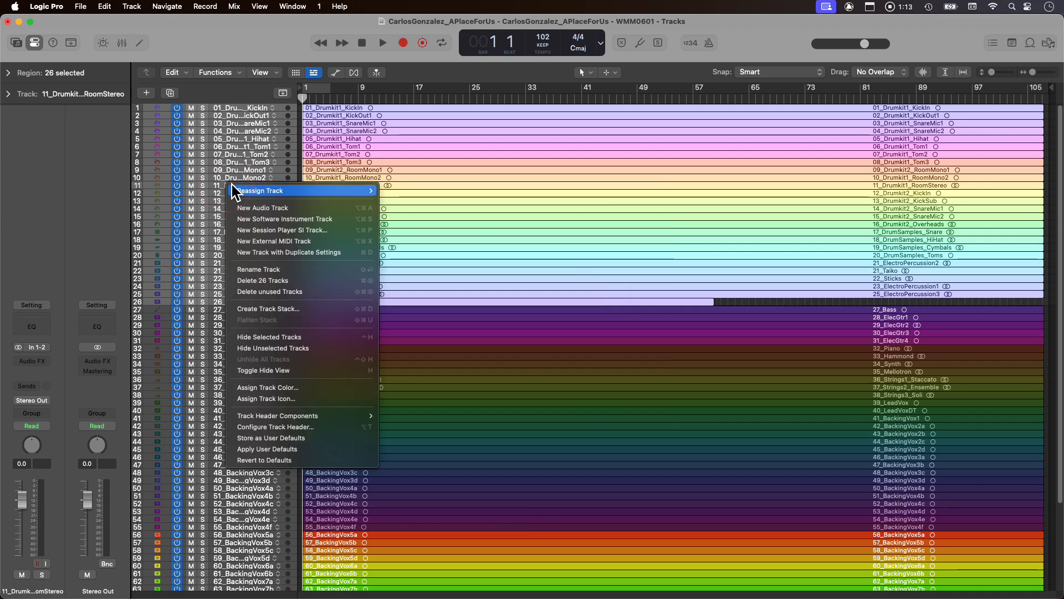
{"action": "left_click", "coordinate": [294, 385]}
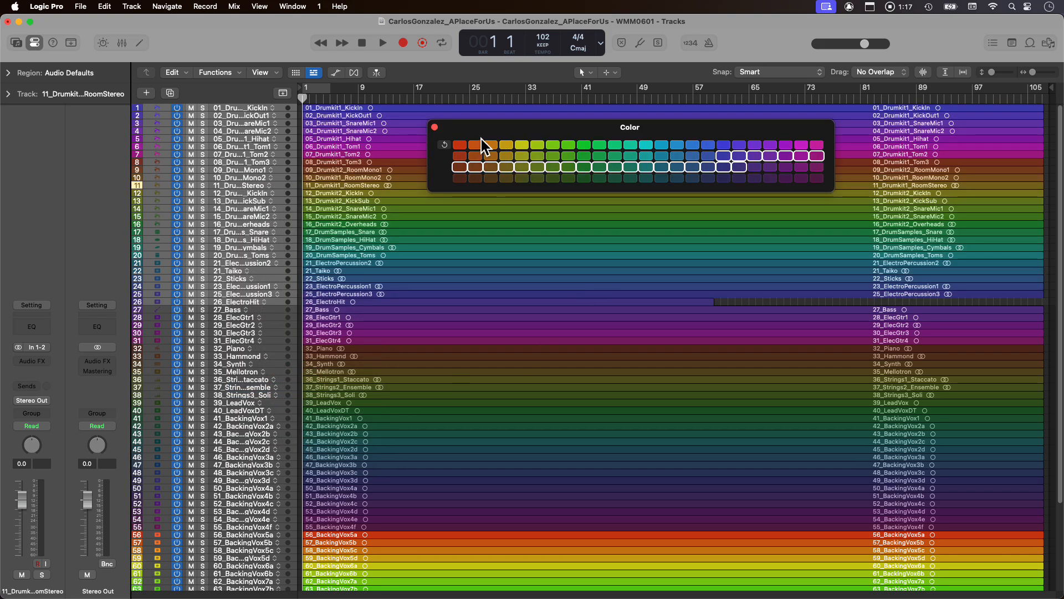
{"action": "left_click", "coordinate": [458, 145]}
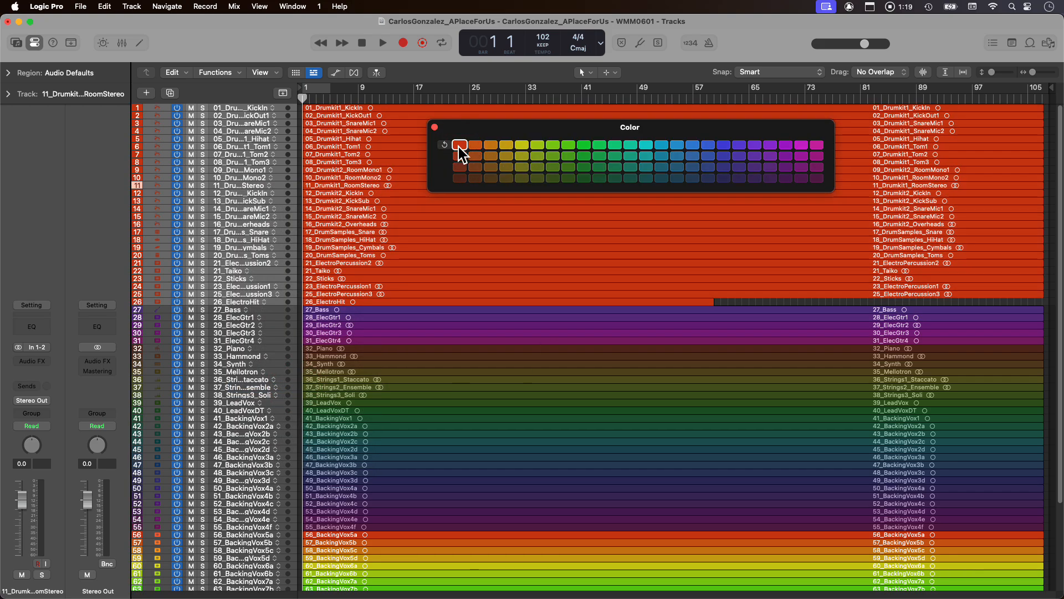
{"action": "left_click", "coordinate": [459, 165]}
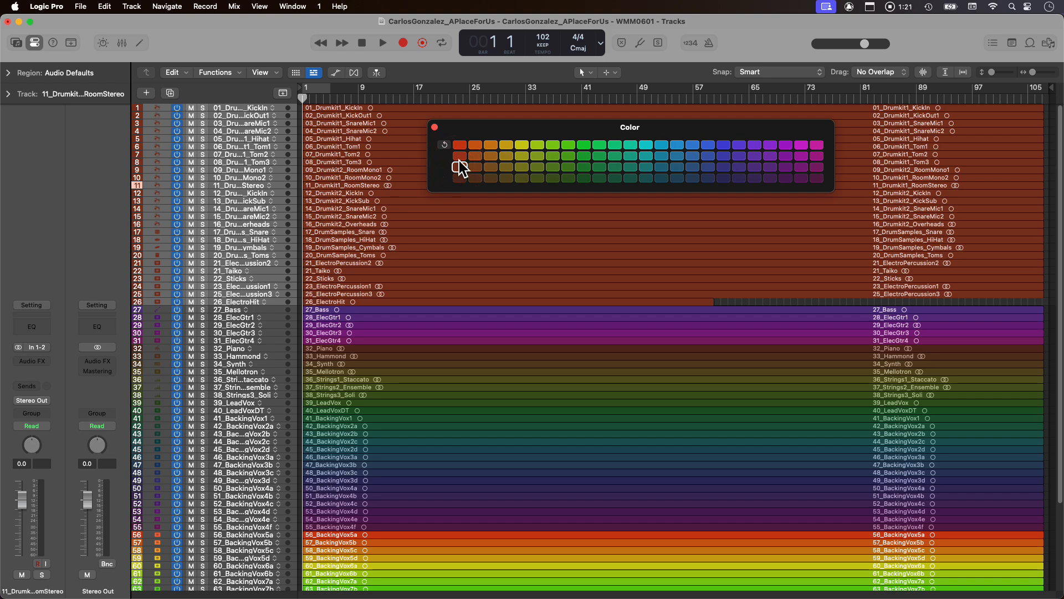
Color the four electric guitar tracks, 28_ElecGtr1 through 31_ElecGtr4, with the dark yellow from the third palette row.
{"action": "left_click", "coordinate": [280, 310]}
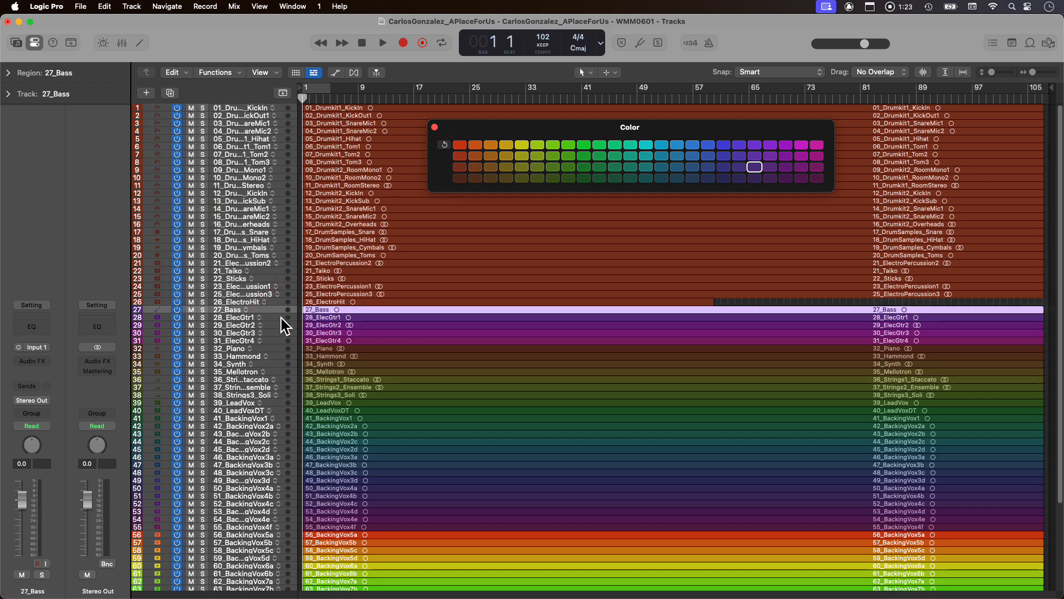
{"action": "left_click", "coordinate": [280, 318]}
{"action": "left_click", "coordinate": [274, 313]}
{"action": "left_click", "coordinate": [273, 319]}
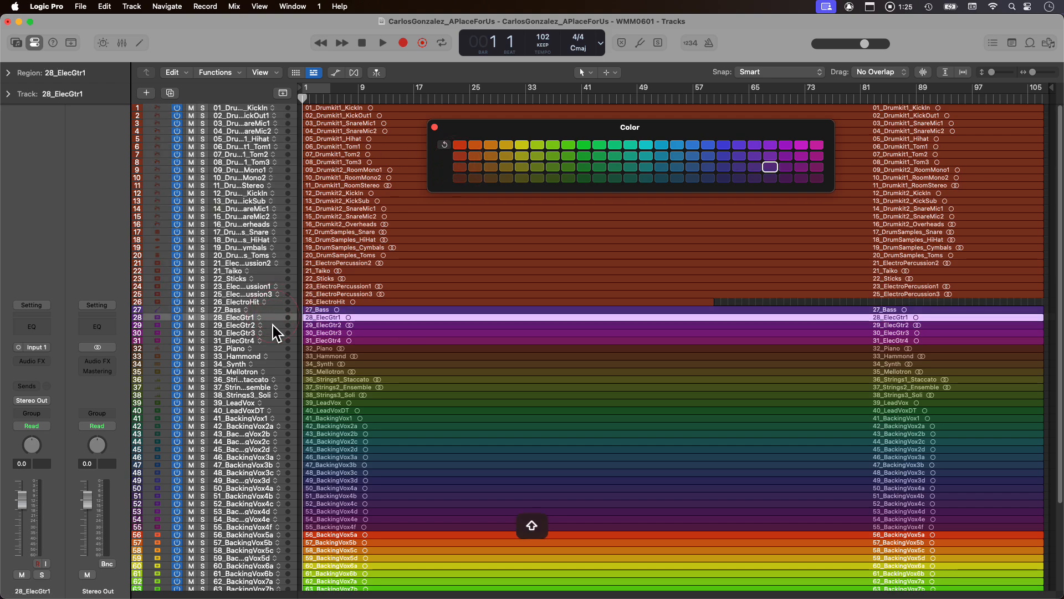
{"action": "left_click", "coordinate": [274, 339], "text": "shift"}
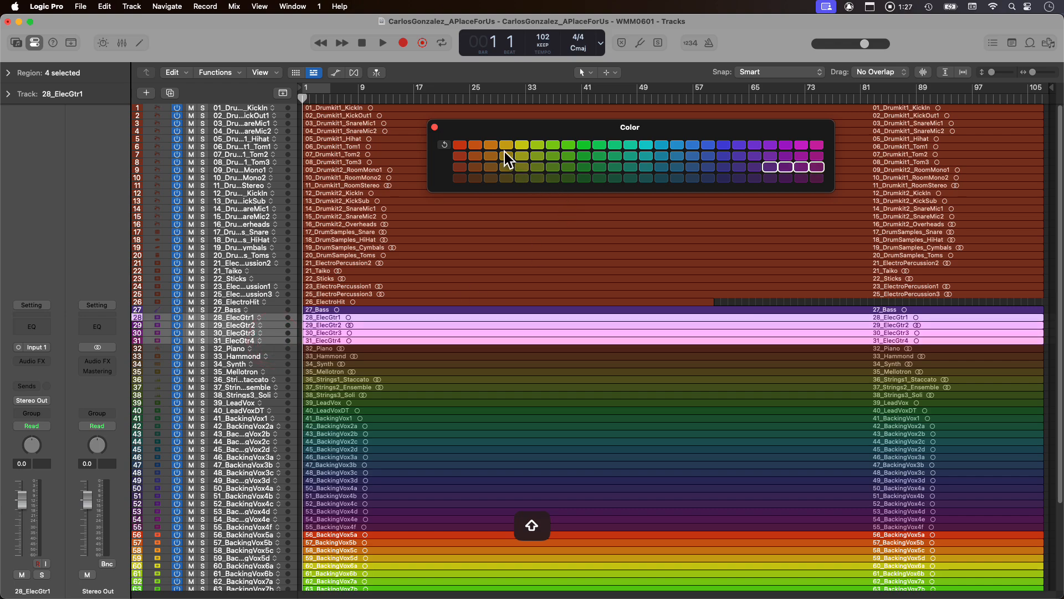
{"action": "left_click", "coordinate": [504, 166]}
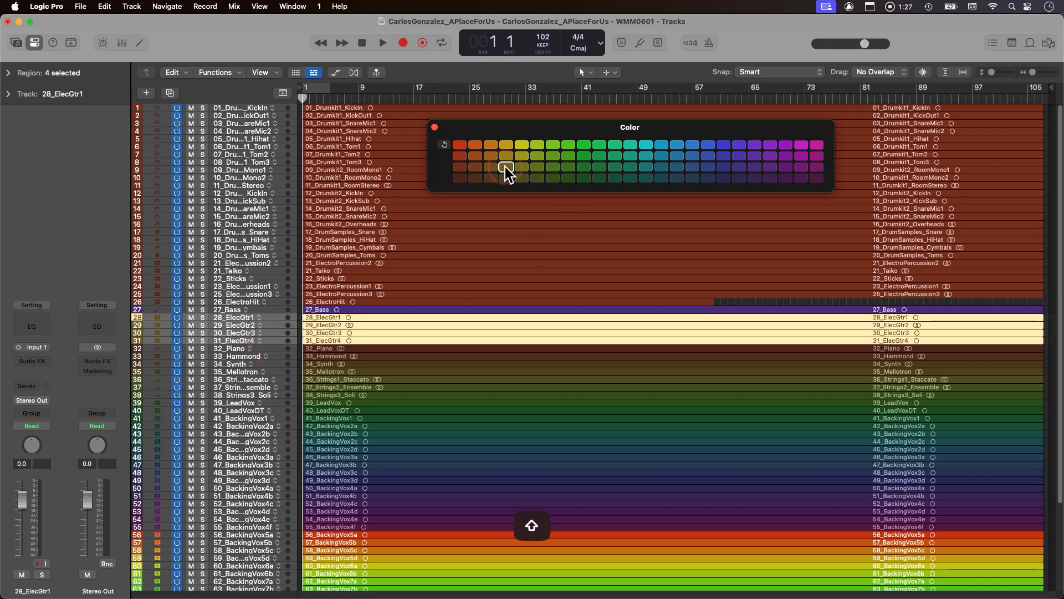
Color the 32_Piano and 33_Hammond tracks with the dark orange-brown from the third palette row.
{"action": "left_click", "coordinate": [272, 349]}
{"action": "left_click", "coordinate": [275, 354]}
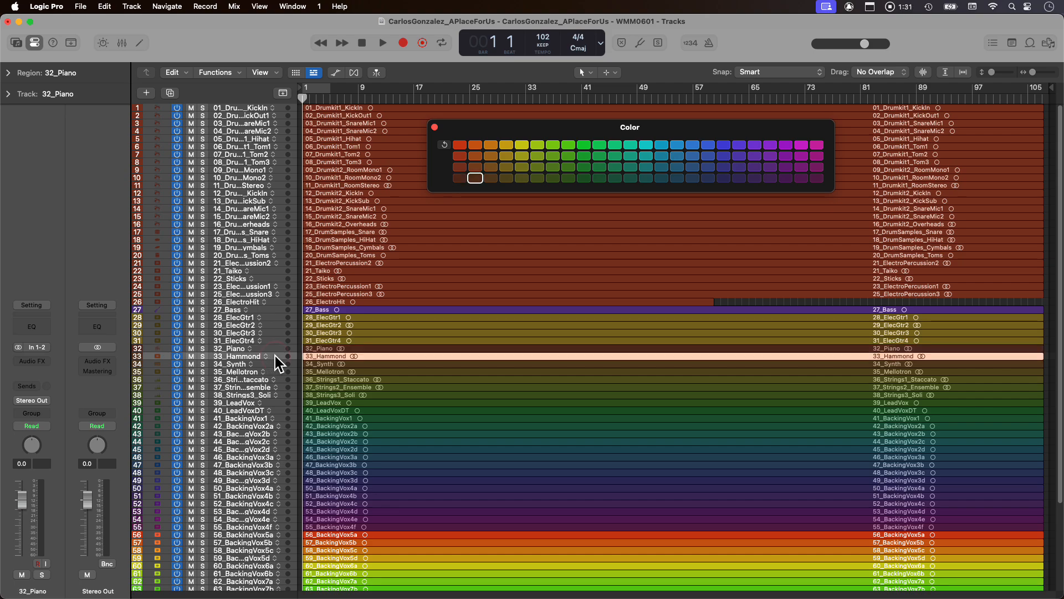
{"action": "left_click", "coordinate": [274, 348]}
{"action": "key", "text": "shift"}
{"action": "left_click", "coordinate": [274, 355], "text": "shift"}
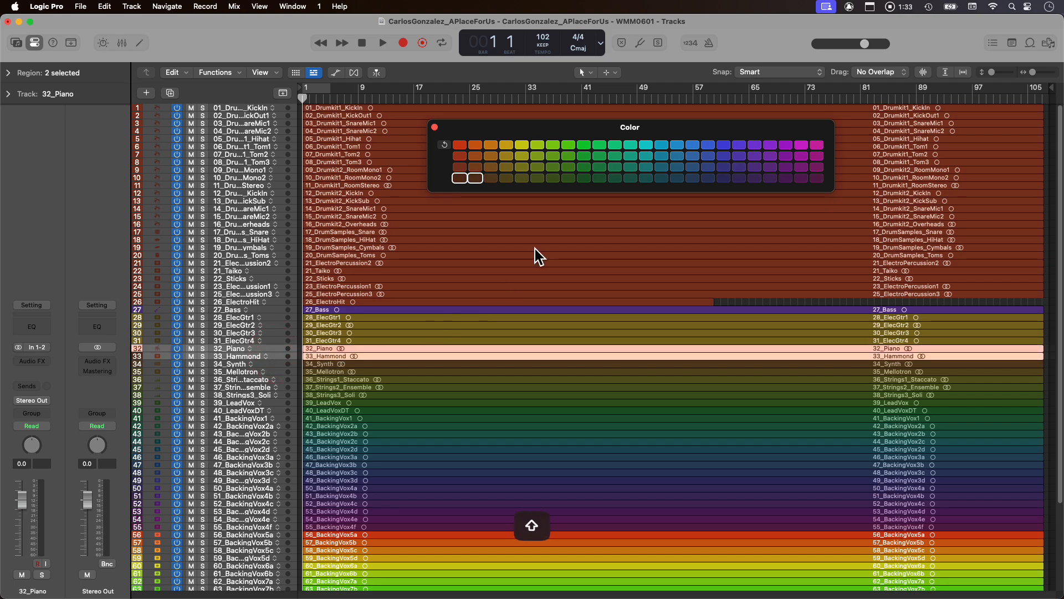
{"action": "left_click", "coordinate": [475, 166]}
{"action": "left_click", "coordinate": [488, 167]}
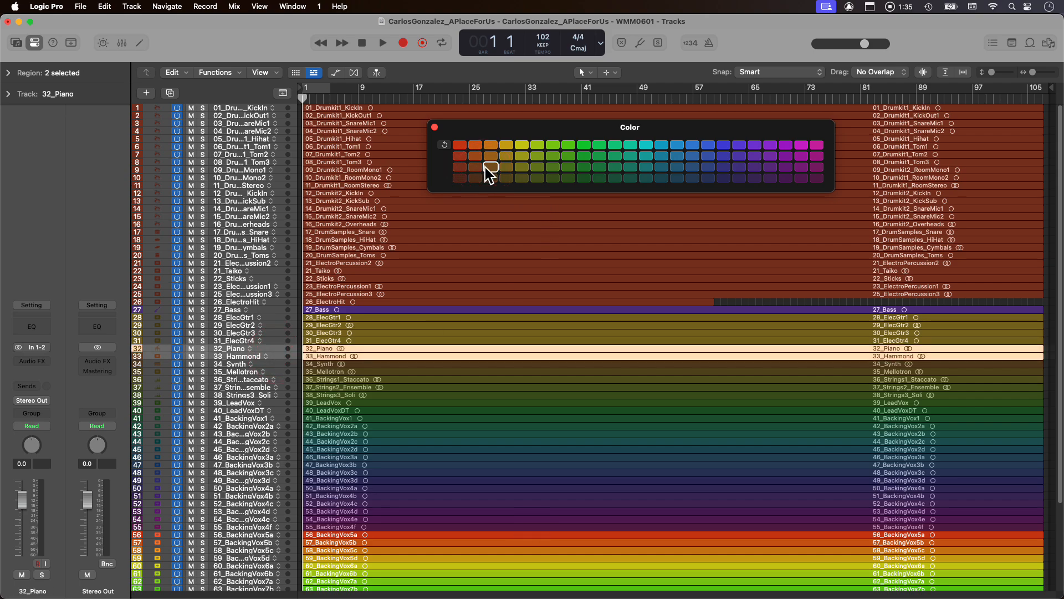
Apply the same dark orange-brown to the whole keyboard group, 32_Piano through 35_Mellotron.
{"action": "left_click", "coordinate": [272, 362]}
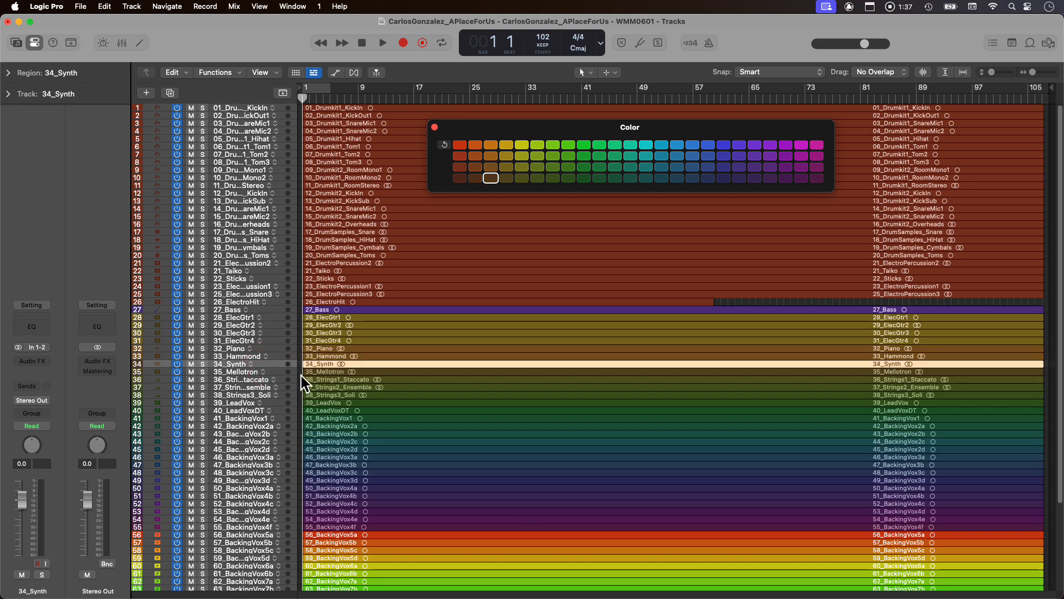
{"action": "left_click", "coordinate": [272, 371]}
{"action": "left_click", "coordinate": [273, 348]}
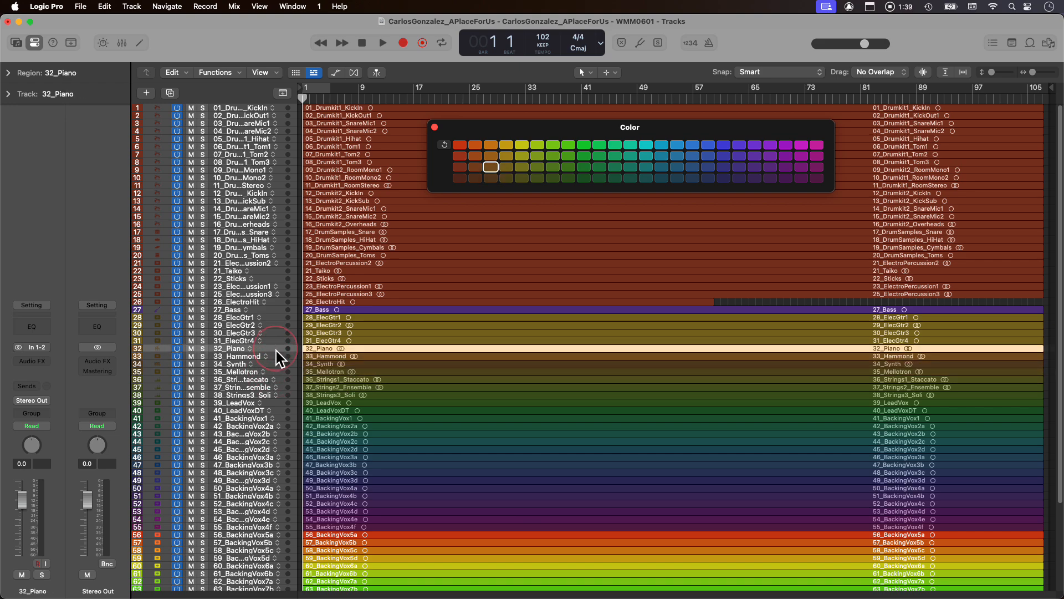
{"action": "left_click", "coordinate": [276, 370], "text": "shift"}
{"action": "left_click", "coordinate": [490, 167]}
{"action": "left_click", "coordinate": [415, 334]}
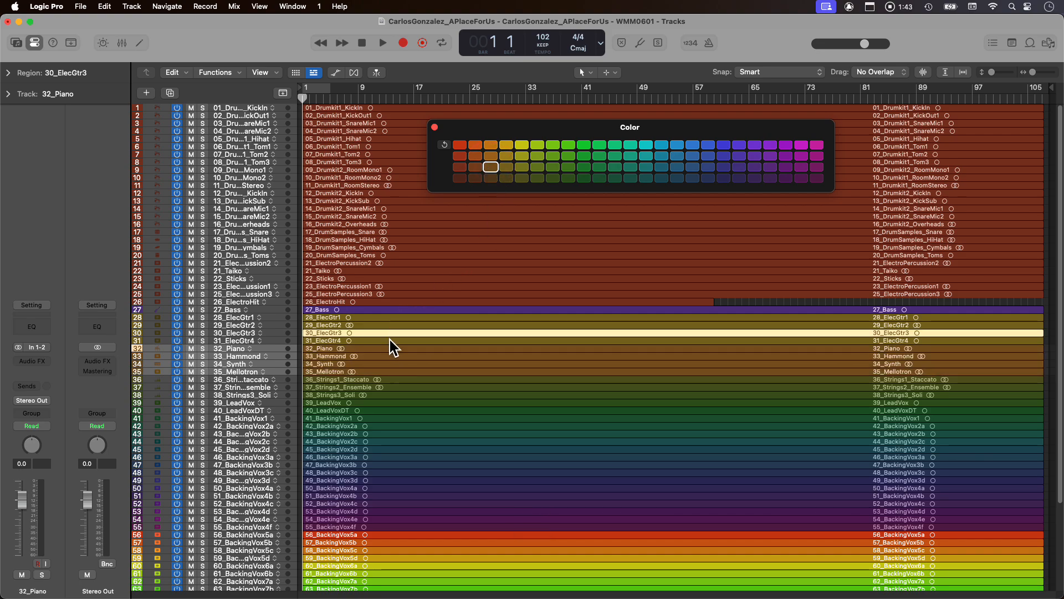
Color the three string tracks, 36_Strings1_Staccato through 38_Strings3_Soli, with the green from the second palette row.
{"action": "scroll", "coordinate": [387, 338], "scroll_direction": "down", "scroll_amount": 5}
{"action": "left_click", "coordinate": [282, 292], "text": "shift"}
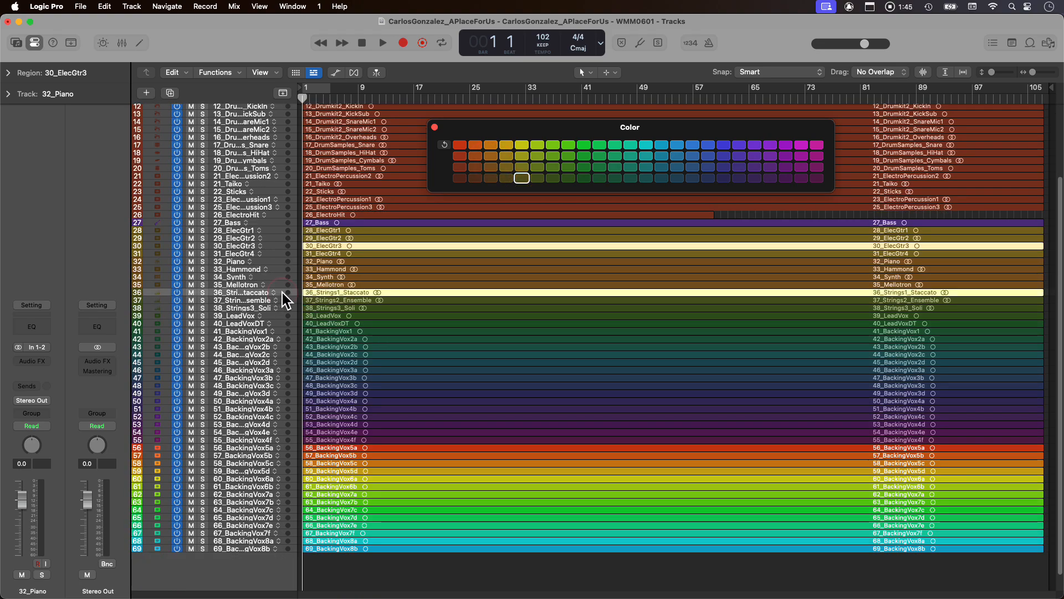
{"action": "right_click", "coordinate": [279, 305]}
{"action": "left_click", "coordinate": [281, 284]}
{"action": "left_click", "coordinate": [282, 306], "text": "shift"}
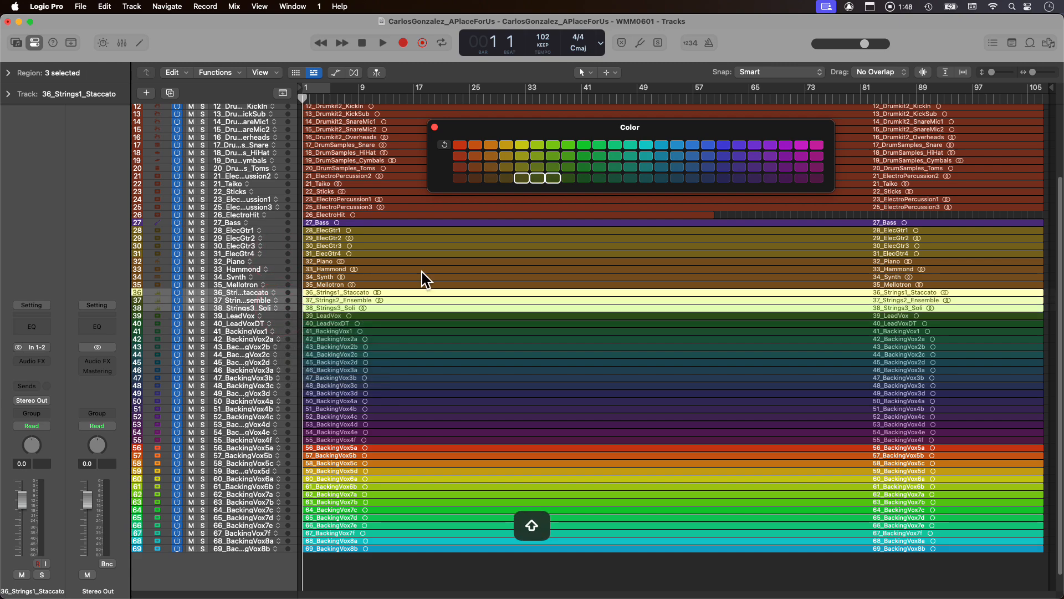
{"action": "left_click", "coordinate": [571, 167]}
{"action": "left_click", "coordinate": [573, 156]}
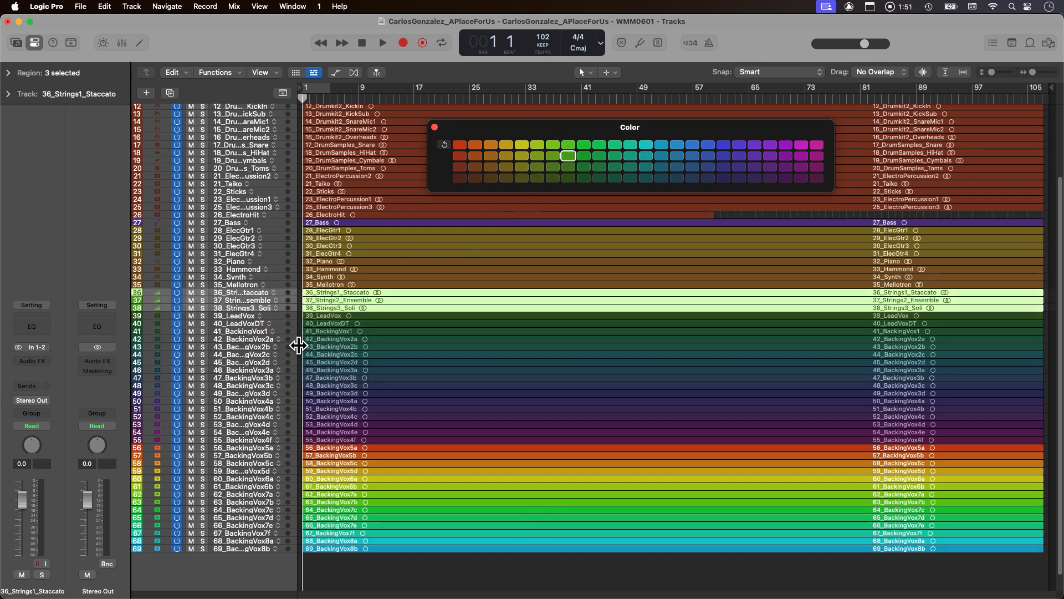
Color all lead and backing vocal tracks, 39_LeadVox through 69_BackingVox8b, with the dark purple from the third palette row.
{"action": "left_click", "coordinate": [277, 315]}
{"action": "scroll", "coordinate": [309, 374], "scroll_direction": "down", "scroll_amount": 2}
{"action": "key", "text": "shift"}
{"action": "left_click", "coordinate": [279, 530], "text": "shift"}
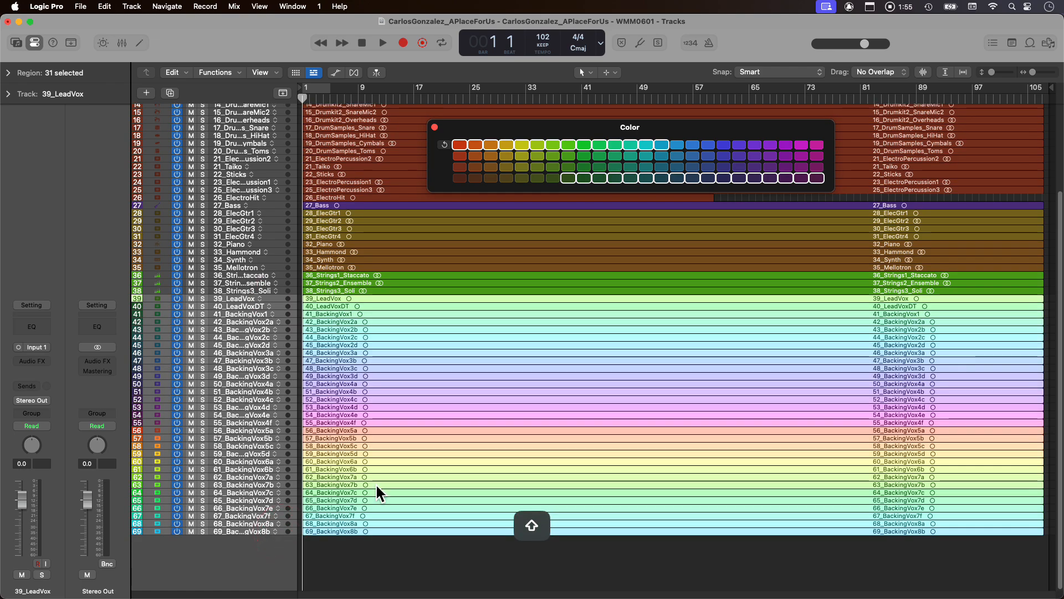
{"action": "left_click", "coordinate": [769, 167]}
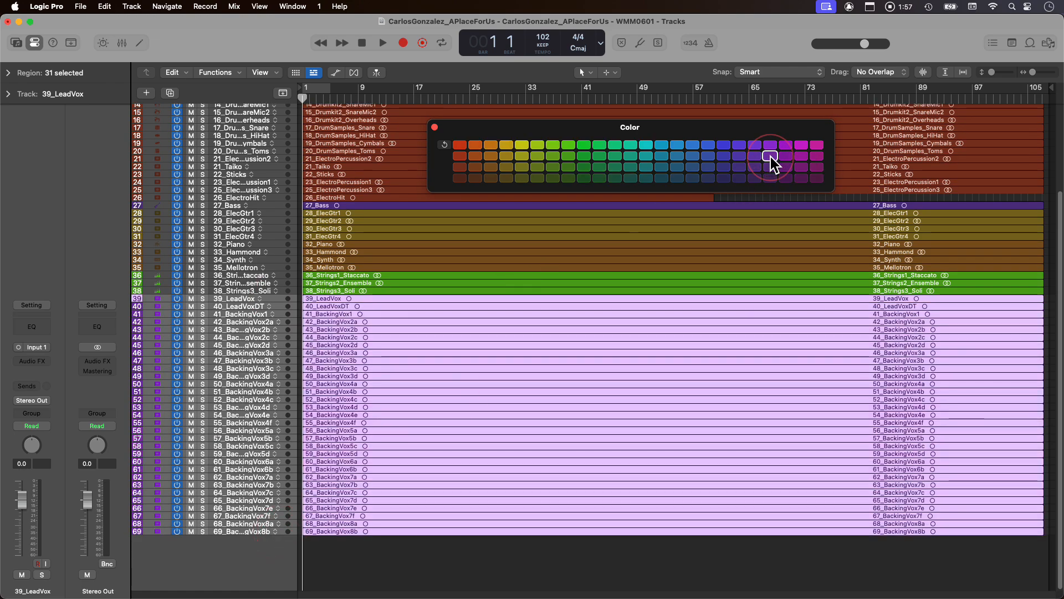
{"action": "left_click", "coordinate": [362, 562]}
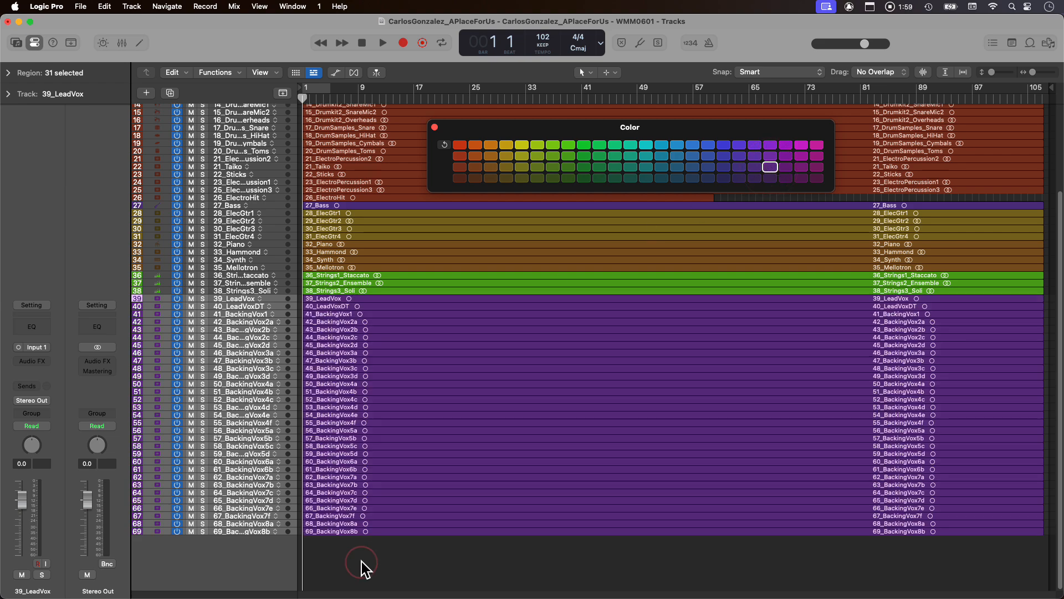
Recolor all backing vocal tracks, 41_BackingVox1 through 69_BackingVox8b, with the dark magenta-purple from the third palette row, then clear the region selection.
{"action": "left_click", "coordinate": [282, 314]}
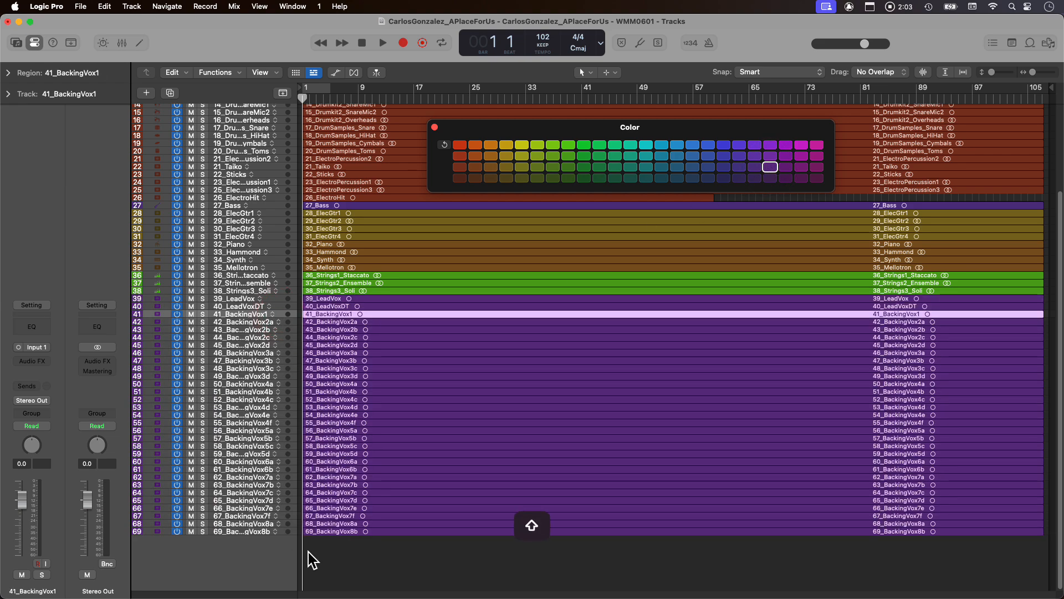
{"action": "left_click", "coordinate": [282, 531], "text": "shift"}
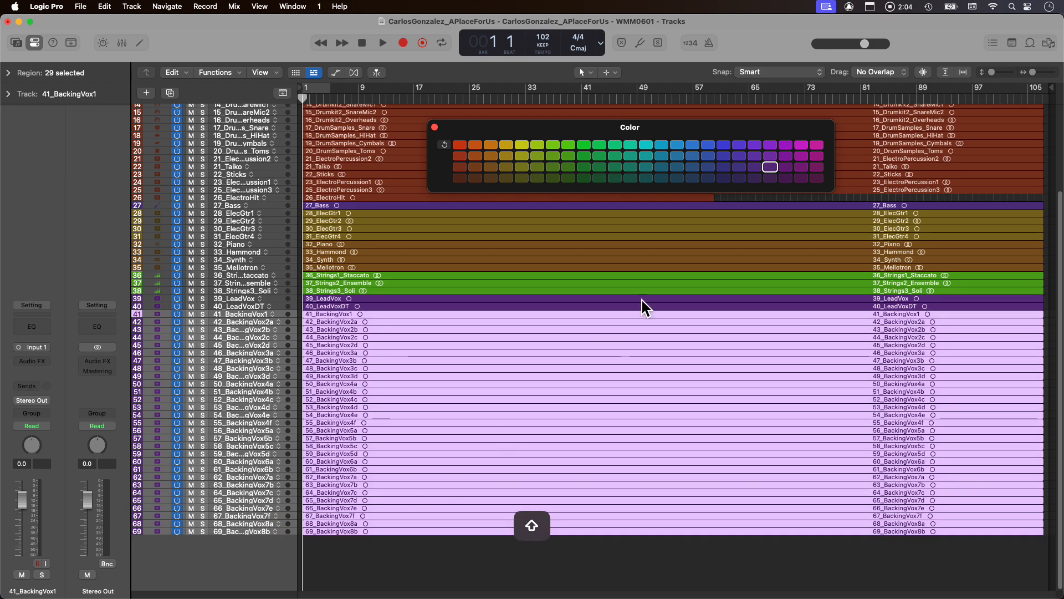
{"action": "left_click", "coordinate": [785, 166]}
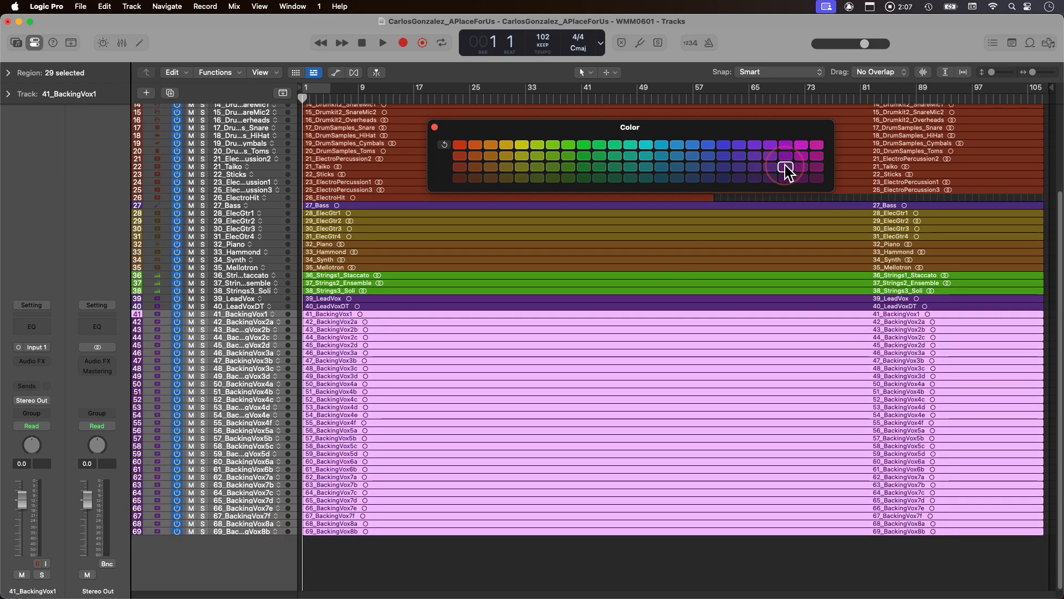
{"action": "left_click", "coordinate": [350, 568]}
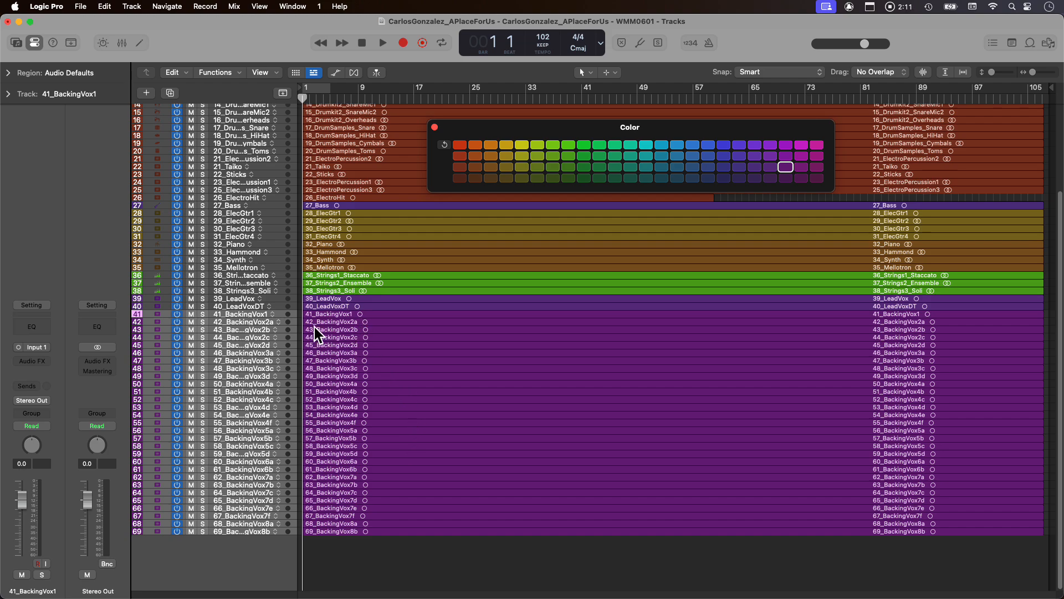
Color the second backing vocal group, 42_BackingVox2a through 45_BackingVox2d, with the magenta from the second palette row.
{"action": "left_click", "coordinate": [260, 319]}
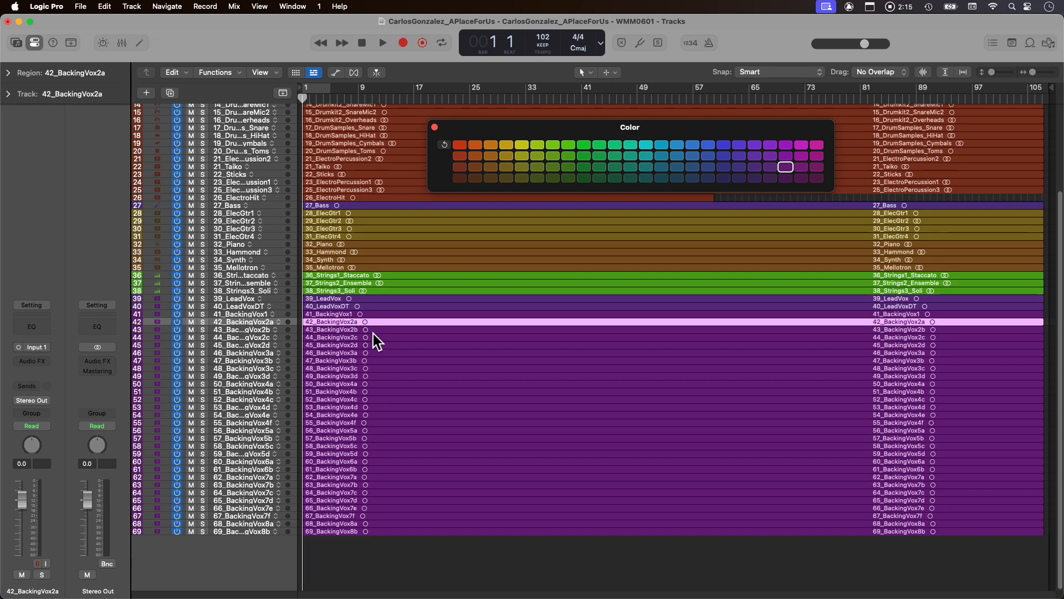
{"action": "left_click", "coordinate": [259, 343], "text": "shift"}
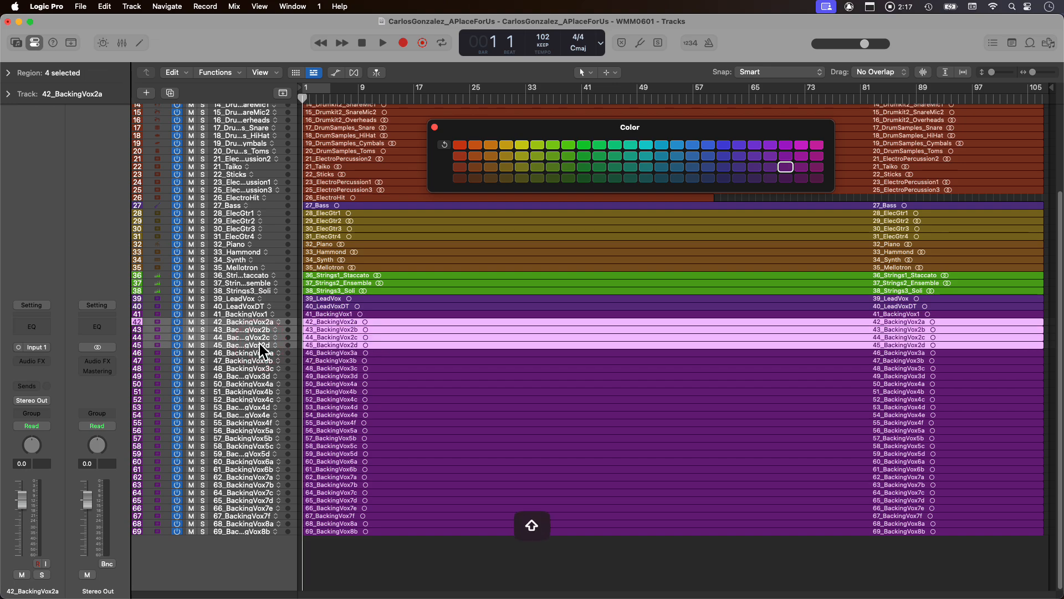
{"action": "left_click", "coordinate": [801, 156]}
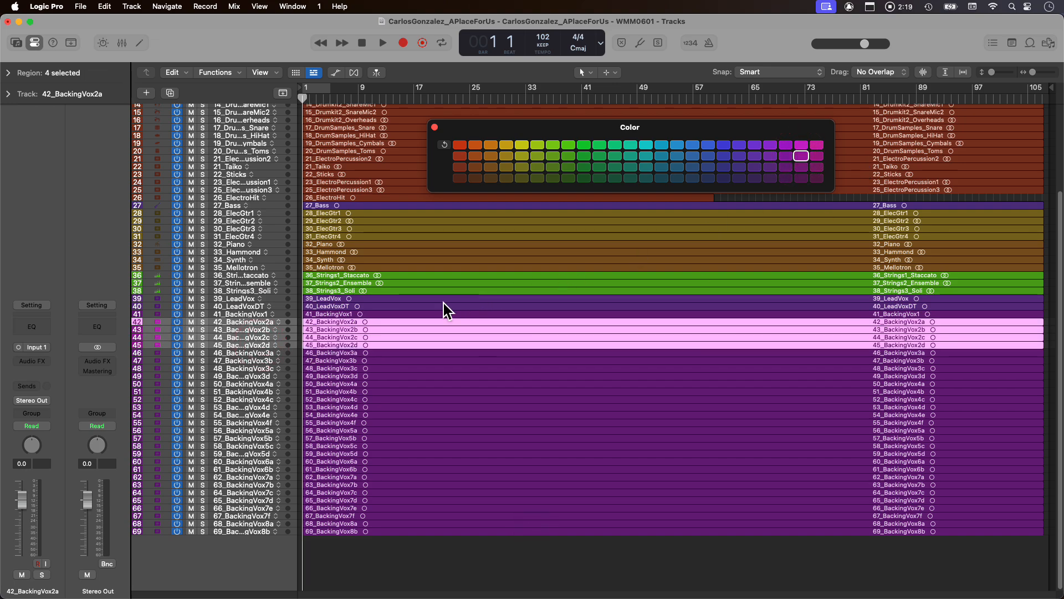
Color the third backing vocal group, 46_BackingVox3a through 49_BackingVox3d, with the last pink-magenta of the second palette row.
{"action": "left_click", "coordinate": [261, 352]}
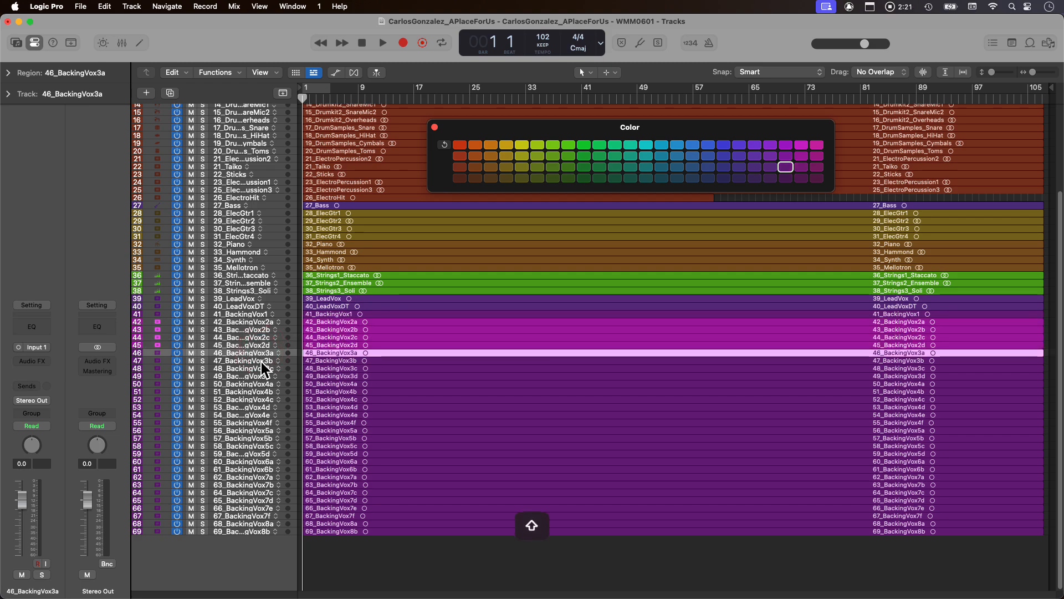
{"action": "left_click", "coordinate": [256, 375], "text": "shift"}
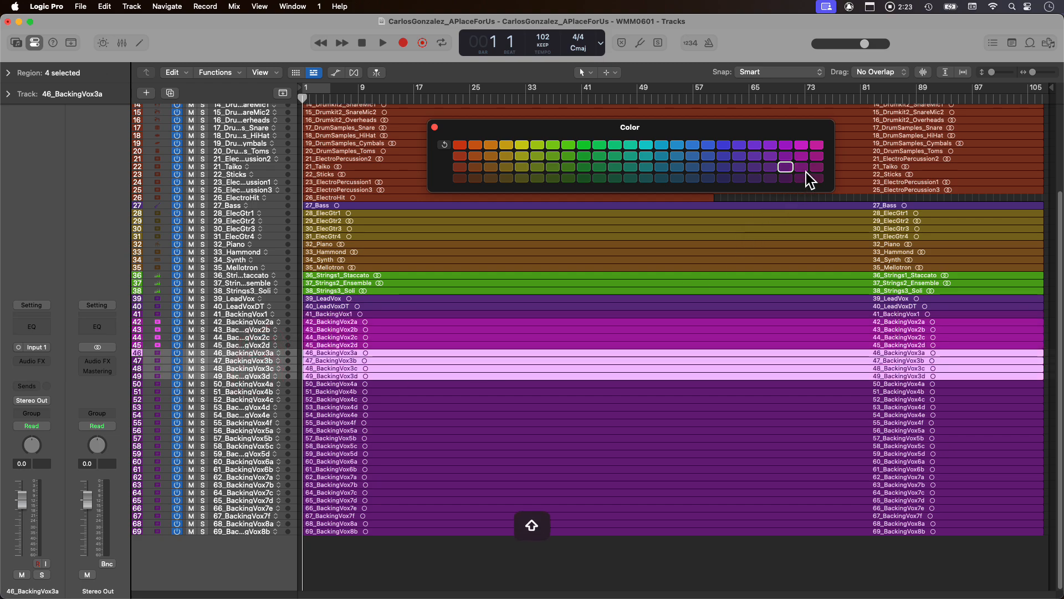
{"action": "left_click", "coordinate": [817, 156]}
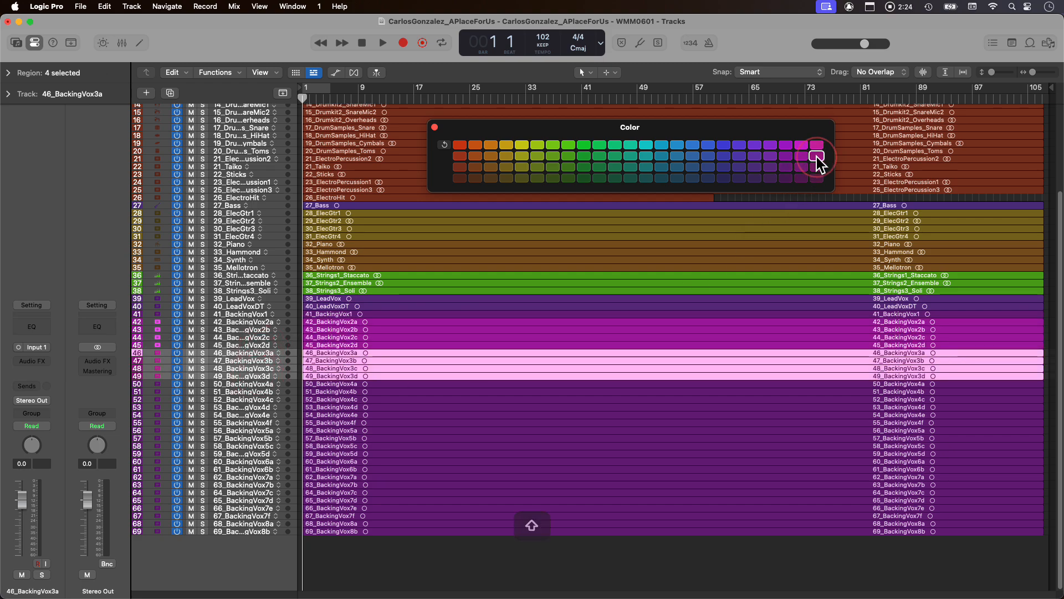
Color the fourth backing vocal group, 50_BackingVox4a through 55_BackingVox4f, with the bright pink at the end of the first palette row.
{"action": "left_click", "coordinate": [252, 384]}
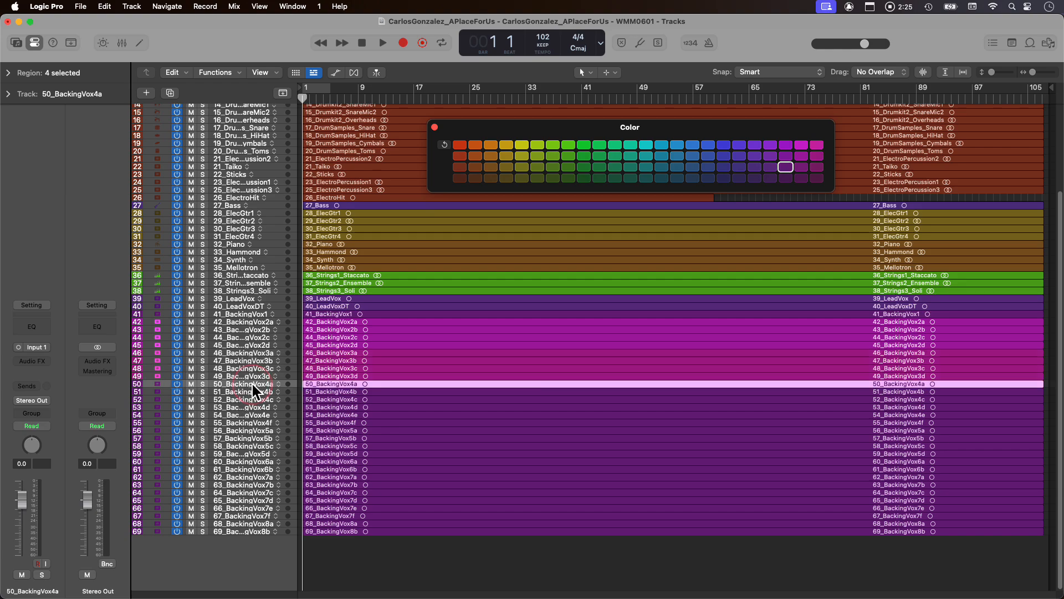
{"action": "left_click", "coordinate": [255, 421], "text": "shift"}
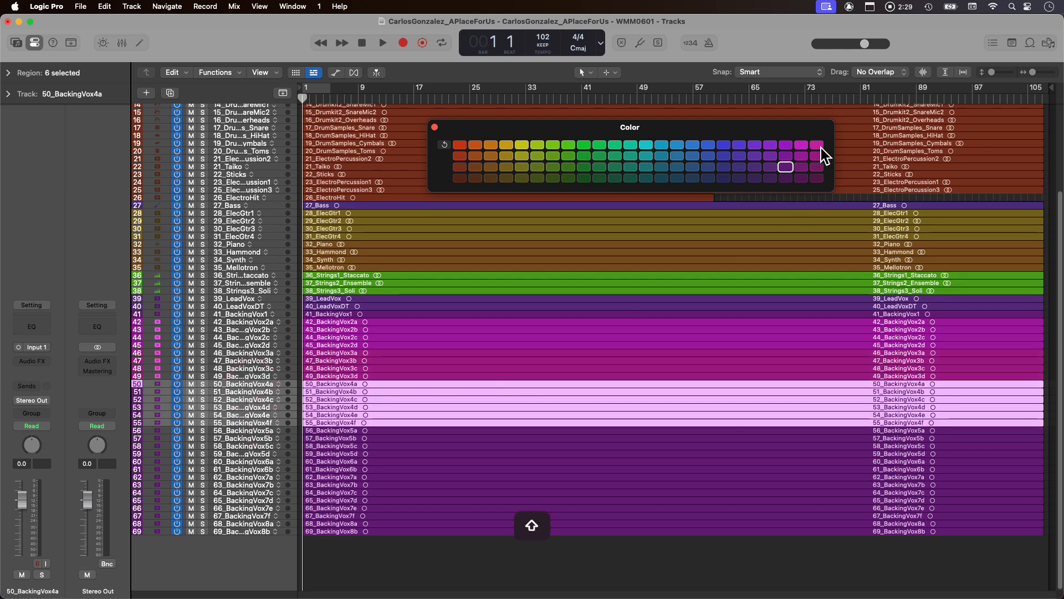
{"action": "left_click", "coordinate": [819, 147]}
Color the fifth backing vocal group, 56_BackingVox5a through 59_BackingVox5d, with the violet from the second palette row.
{"action": "left_click", "coordinate": [250, 431]}
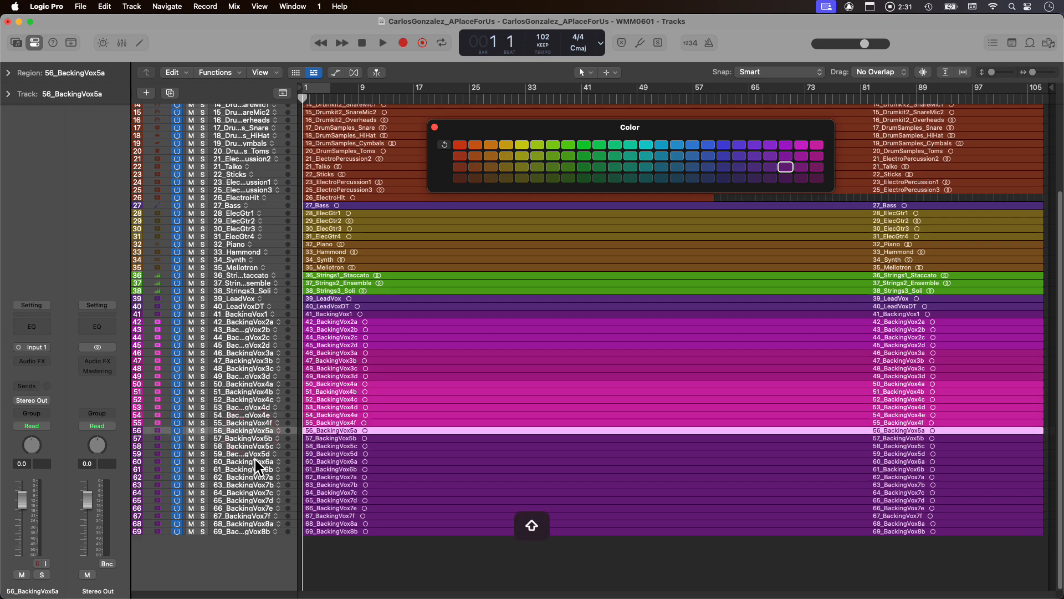
{"action": "left_click", "coordinate": [256, 454], "text": "shift"}
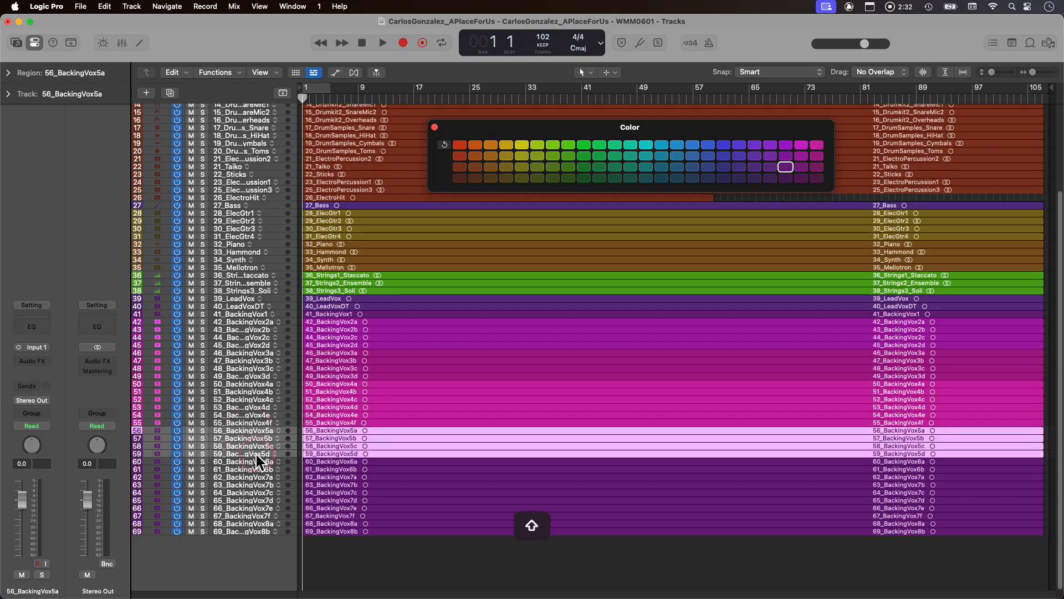
{"action": "left_click", "coordinate": [759, 157]}
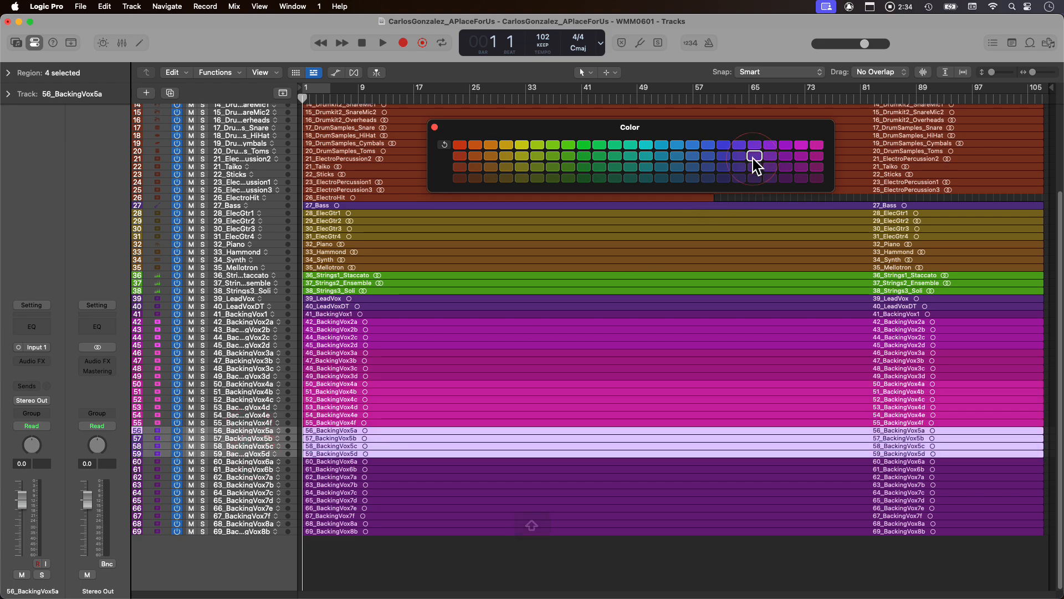
Color the 60_BackingVox6a and 61_BackingVox6b tracks with the blue-violet from the second palette row.
{"action": "left_click", "coordinate": [246, 463]}
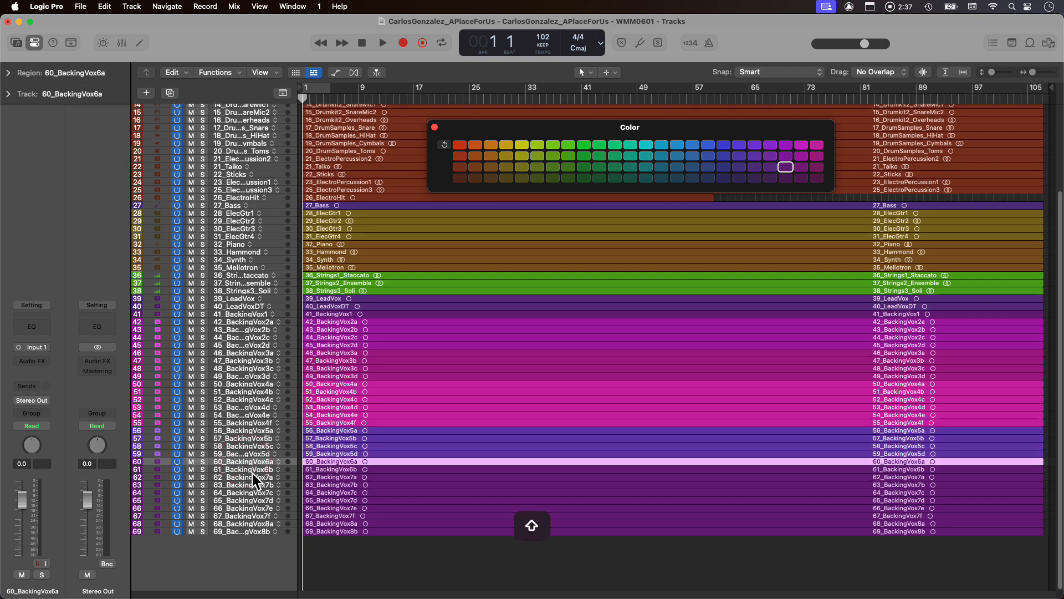
{"action": "left_click", "coordinate": [251, 473], "text": "shift"}
{"action": "left_click", "coordinate": [737, 156]}
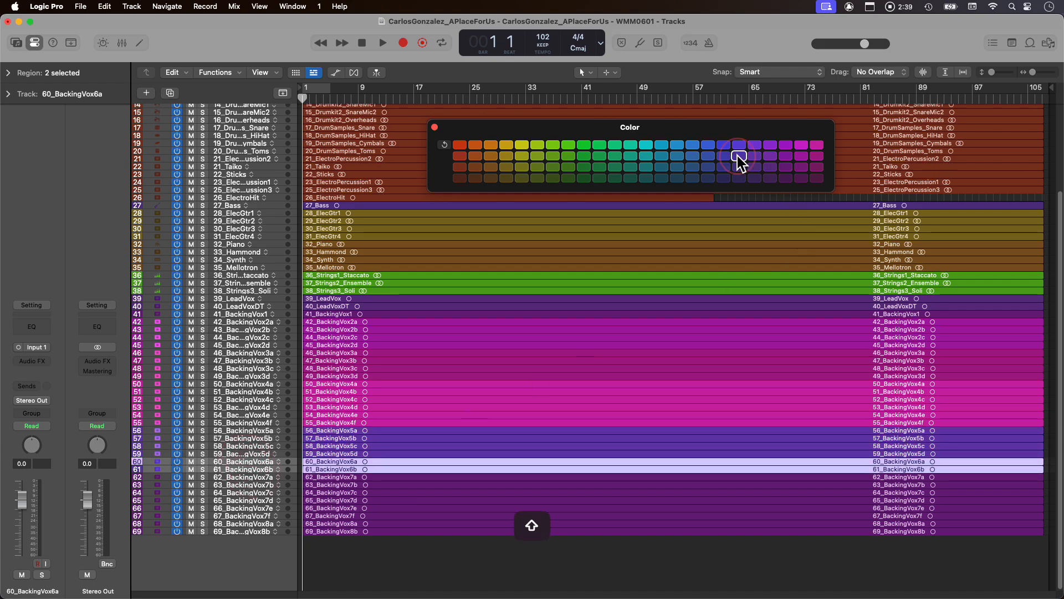
Color the seventh backing vocal group, 62_BackingVox7a through 67_BackingVox7f, with the bright purple from the first palette row.
{"action": "left_click", "coordinate": [253, 480]}
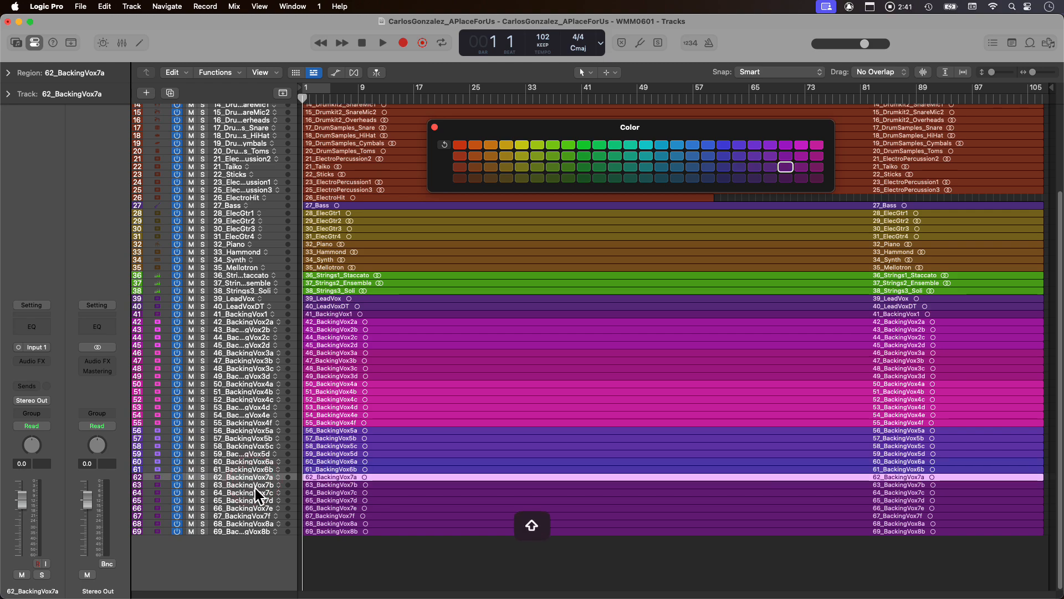
{"action": "left_click", "coordinate": [251, 513], "text": "shift"}
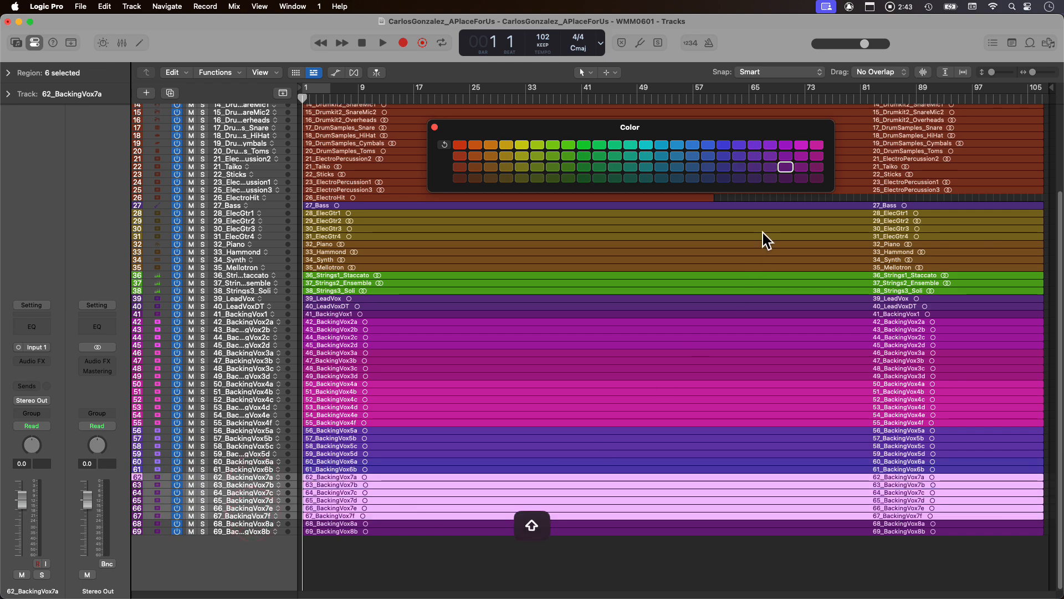
{"action": "left_click", "coordinate": [788, 145]}
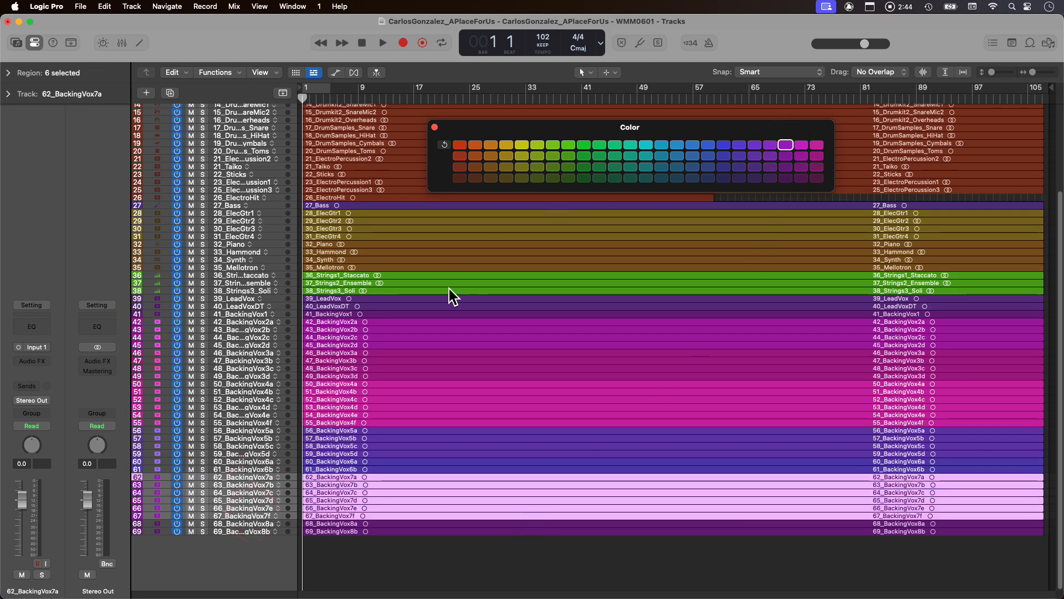
Color the 68_BackingVox8a and 69_BackingVox8b tracks with the darkest violet from the fourth palette row and deselect the regions.
{"action": "left_click", "coordinate": [250, 524]}
{"action": "left_click", "coordinate": [246, 532], "text": "shift"}
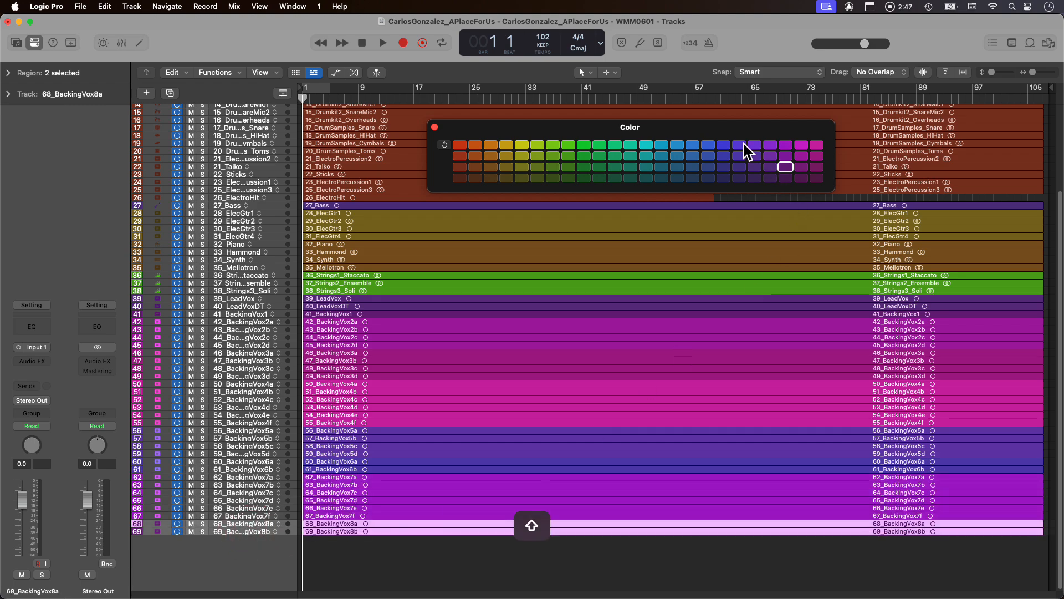
{"action": "left_click", "coordinate": [755, 178]}
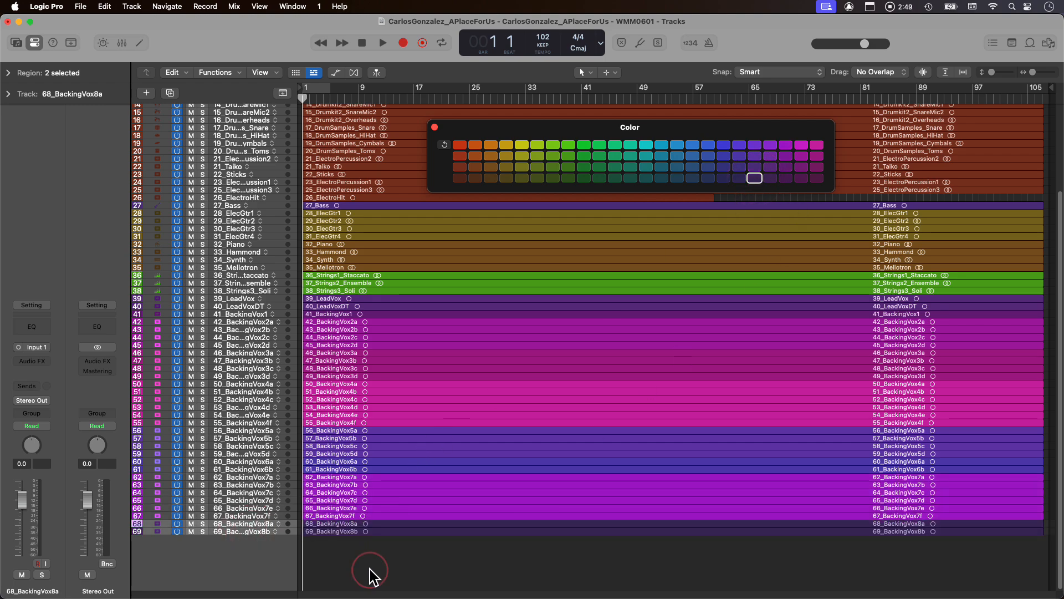
{"action": "left_click", "coordinate": [427, 553]}
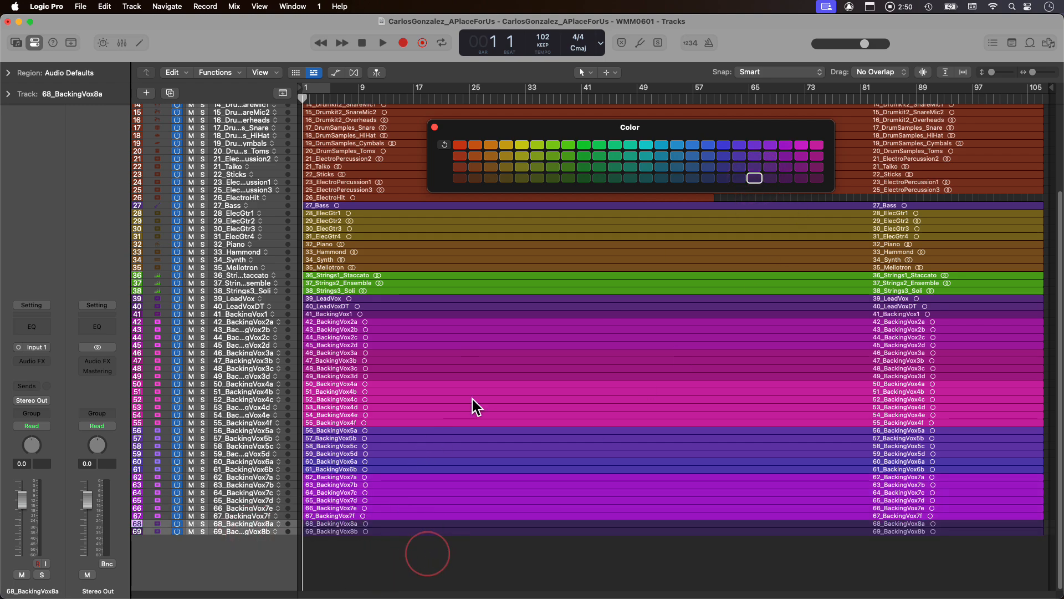
Close the color palette and enlarge the track heights to review the waveforms of the color-coded tracks from the drums to the backing vocals.
{"action": "left_click", "coordinate": [434, 127]}
{"action": "scroll", "coordinate": [666, 305], "scroll_direction": "up", "scroll_amount": 3, "text": "alt"}
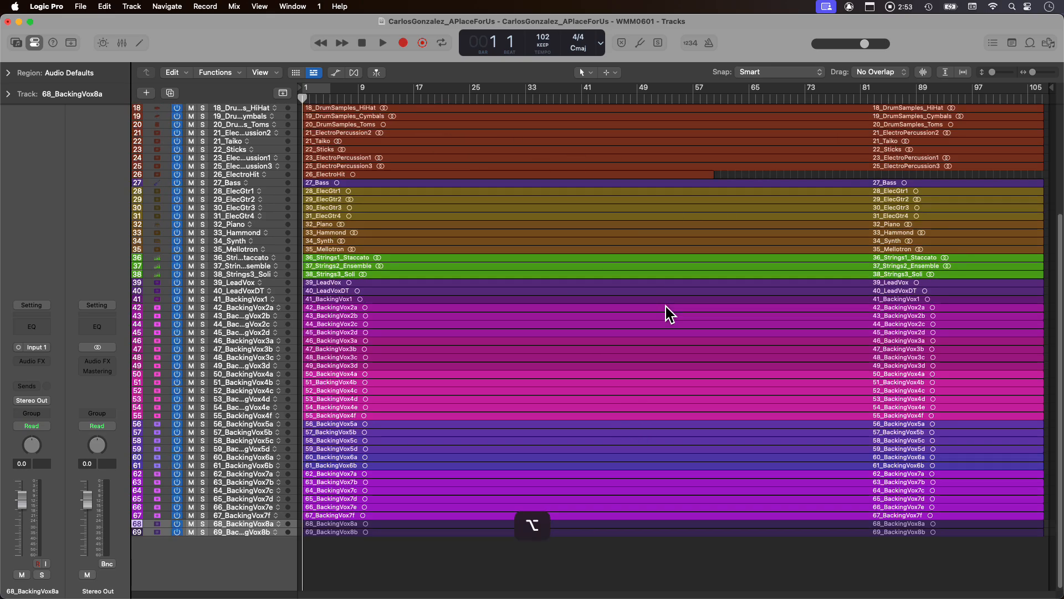
{"action": "scroll", "coordinate": [657, 307], "scroll_direction": "up", "scroll_amount": 1}
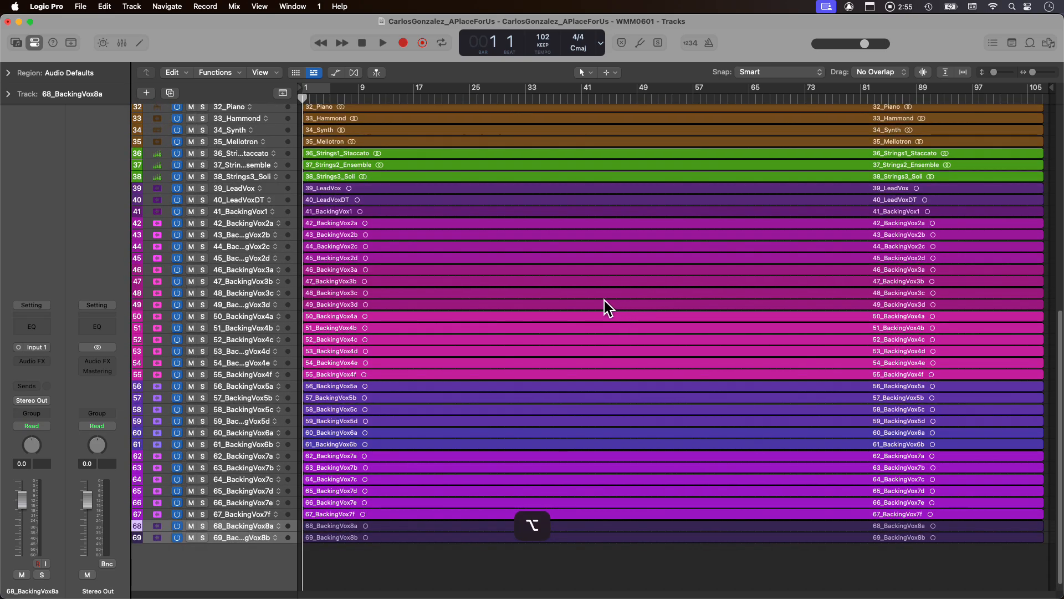
{"action": "scroll", "coordinate": [603, 300], "scroll_direction": "up", "scroll_amount": 10}
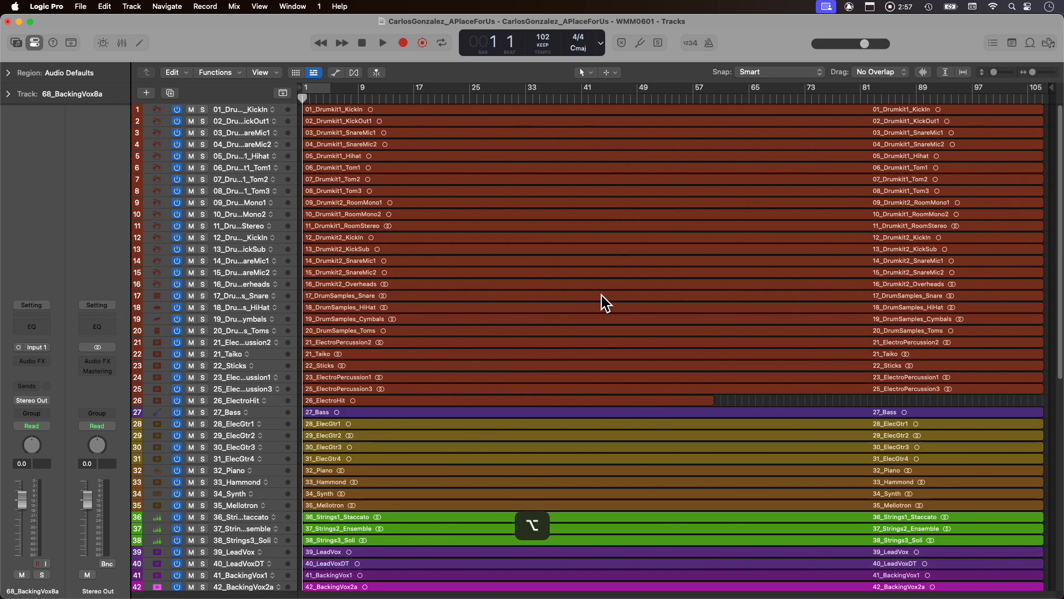
{"action": "scroll", "coordinate": [602, 295], "scroll_direction": "up", "scroll_amount": 5, "text": "alt"}
{"action": "scroll", "coordinate": [601, 294], "scroll_direction": "down", "scroll_amount": 1, "text": "alt"}
{"action": "scroll", "coordinate": [686, 303], "scroll_direction": "up", "scroll_amount": 8}
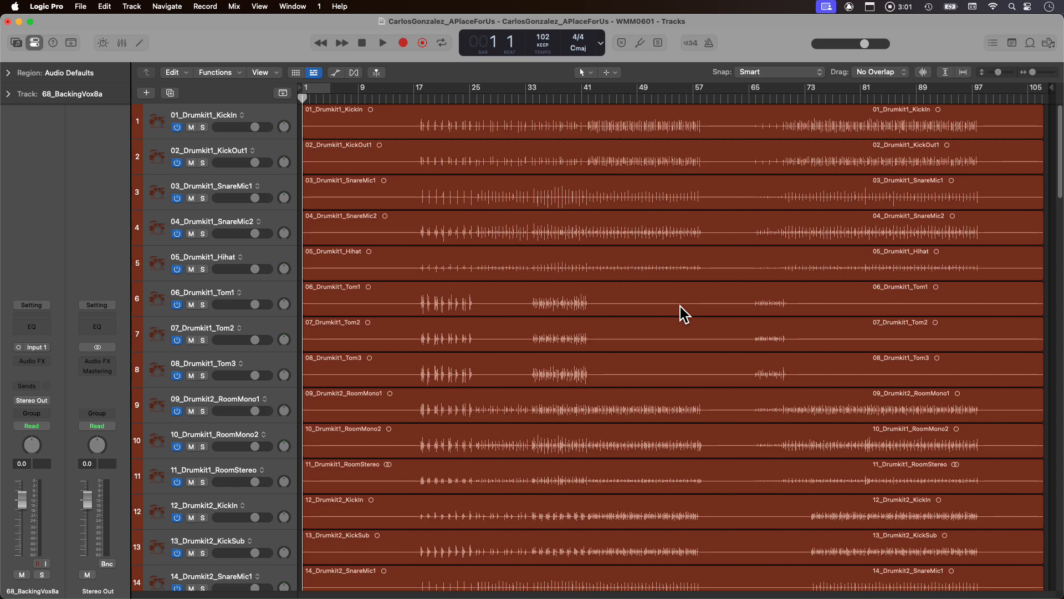
{"action": "scroll", "coordinate": [680, 306], "scroll_direction": "down", "scroll_amount": 5}
{"action": "scroll", "coordinate": [680, 309], "scroll_direction": "down", "scroll_amount": 8}
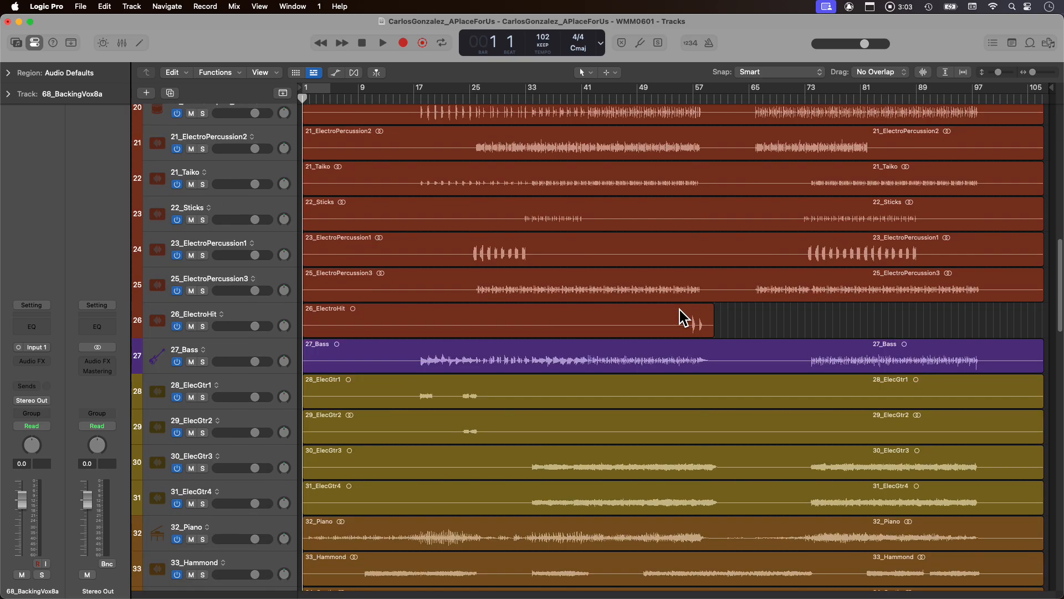
{"action": "scroll", "coordinate": [679, 315], "scroll_direction": "down", "scroll_amount": 6}
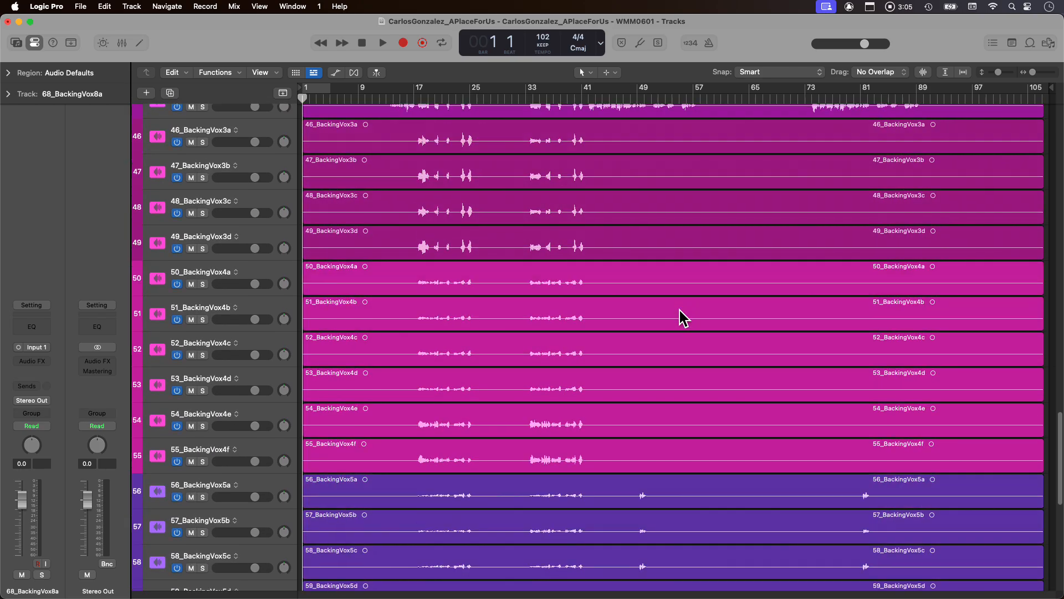
Magnify the waveforms inside the regions and adjust the track heights to reveal where the backing vocals contain audio.
{"action": "scroll", "coordinate": [635, 302], "scroll_direction": "down", "scroll_amount": 2, "text": "alt"}
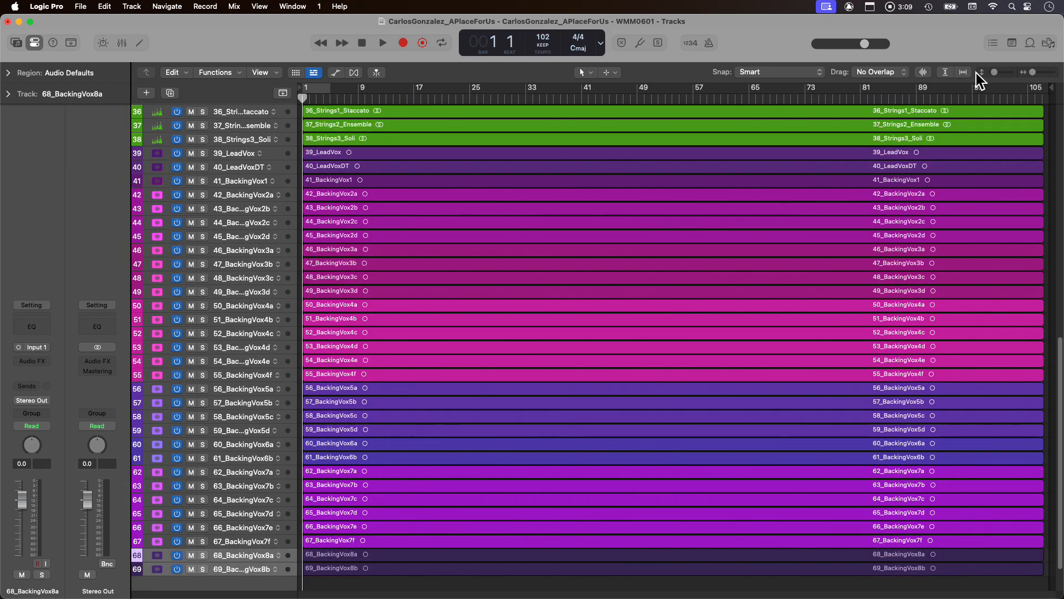
{"action": "scroll", "coordinate": [613, 297], "scroll_direction": "up", "scroll_amount": 3, "text": "alt"}
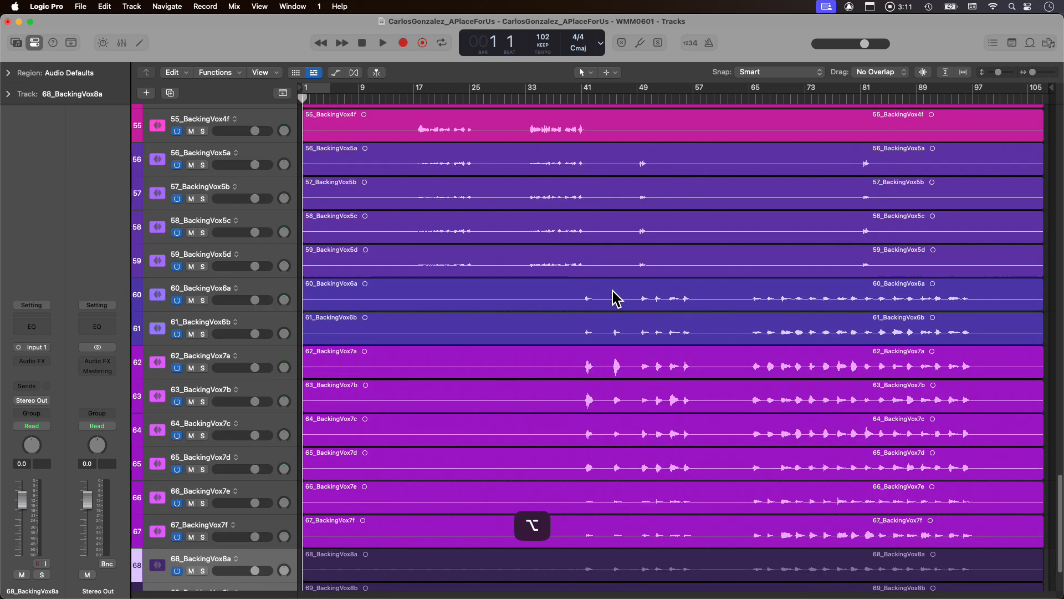
{"action": "left_click_drag", "start_coordinate": [923, 73], "coordinate": [925, 60]}
{"action": "scroll", "coordinate": [551, 261], "scroll_direction": "up", "scroll_amount": 10}
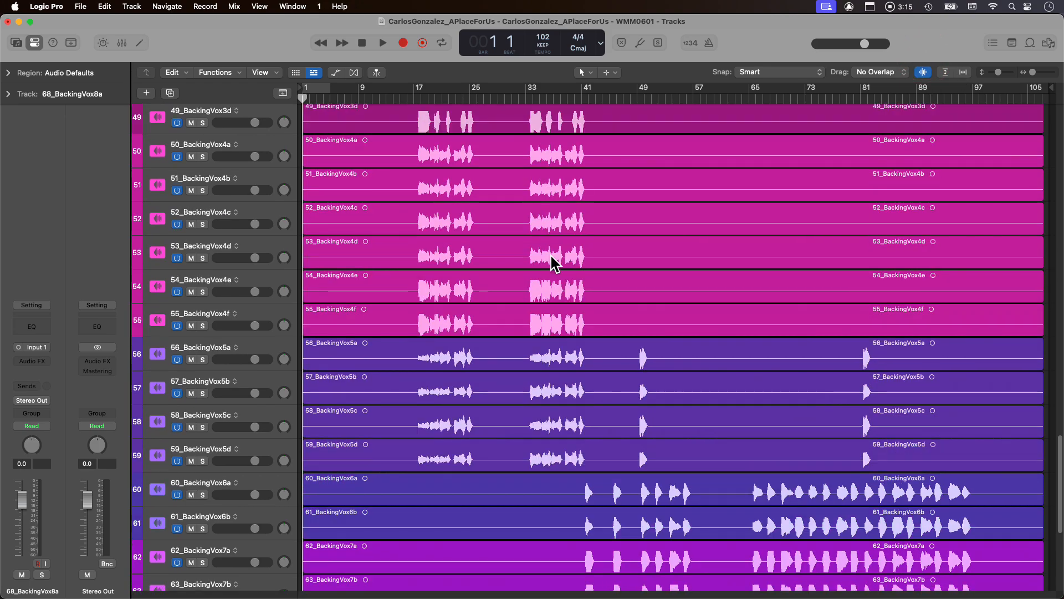
{"action": "scroll", "coordinate": [551, 263], "scroll_direction": "down", "scroll_amount": 1, "text": "alt"}
{"action": "scroll", "coordinate": [553, 264], "scroll_direction": "down", "scroll_amount": 4, "text": "alt"}
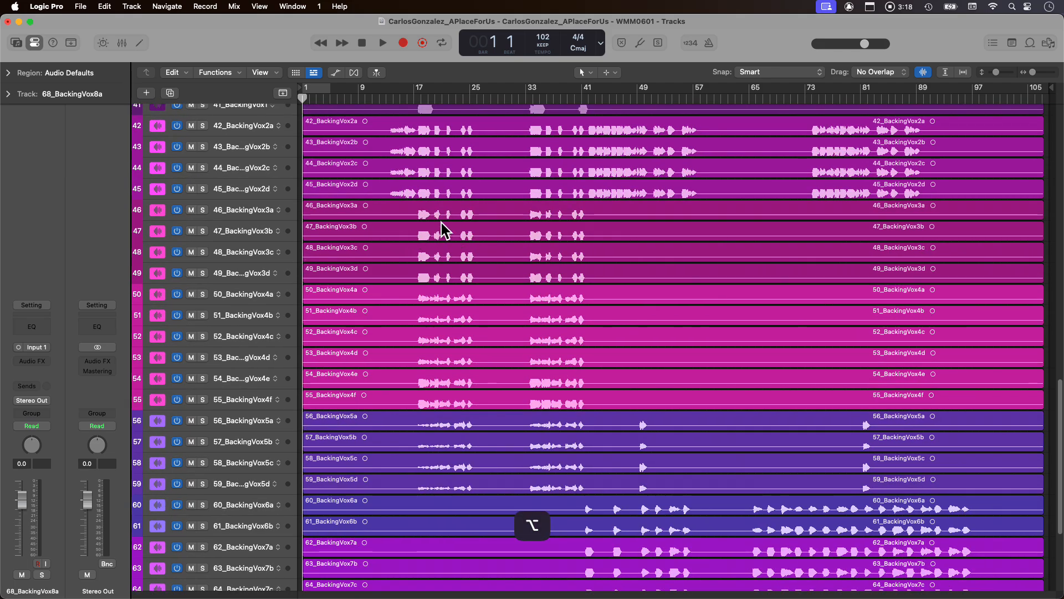
Trim the empty starts of the regions on tracks 46 through 59 to about bar 16 and place the playhead at bar 43.
{"action": "left_click", "coordinate": [460, 215]}
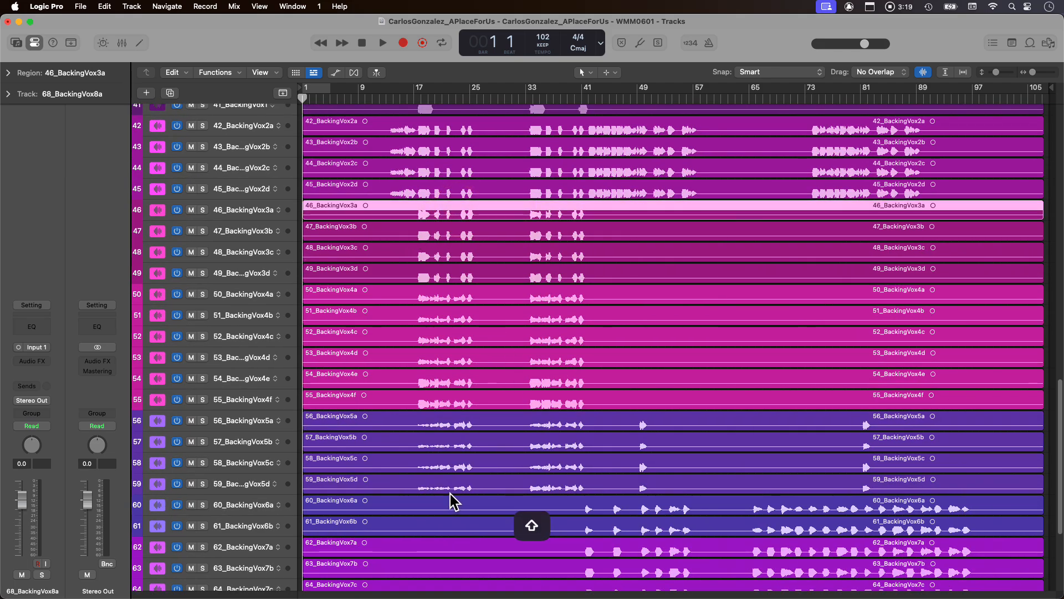
{"action": "left_click", "coordinate": [464, 484], "text": "shift"}
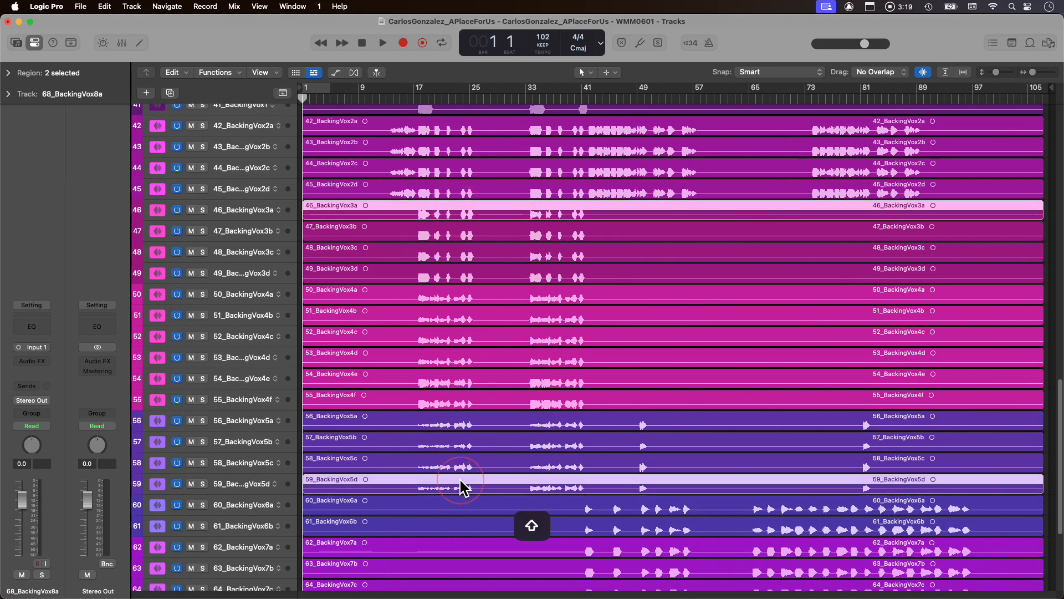
{"action": "left_click", "coordinate": [271, 209]}
{"action": "left_click", "coordinate": [261, 484], "text": "shift"}
{"action": "left_click_drag", "start_coordinate": [308, 216], "coordinate": [414, 219]}
{"action": "left_click", "coordinate": [595, 98]}
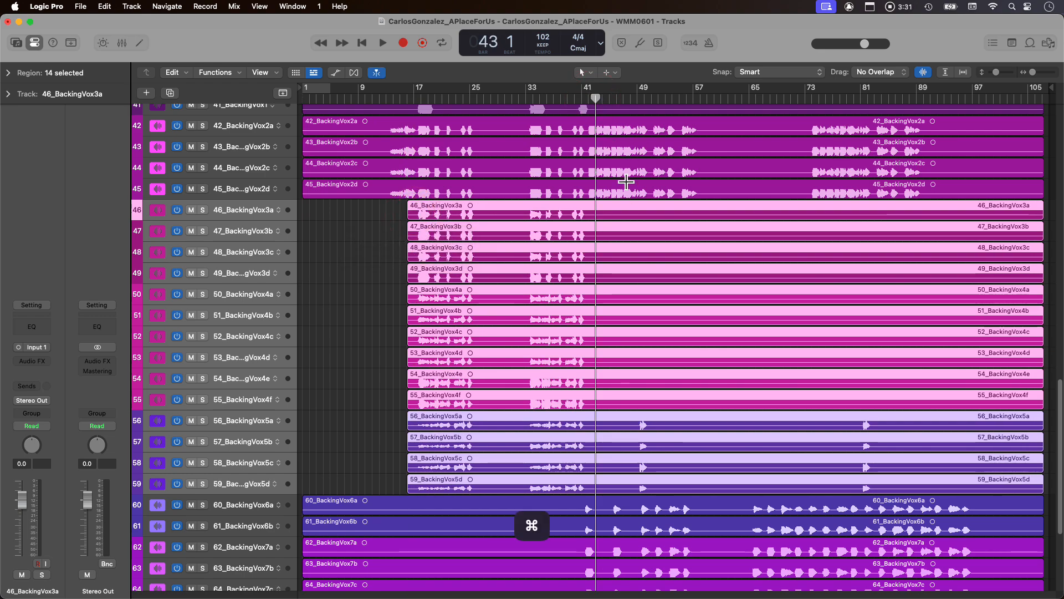
Try to split the regions on tracks 46 through 59 at bar 43 and undo the split.
{"action": "key", "text": "super+t"}
{"action": "left_click", "coordinate": [598, 211]}
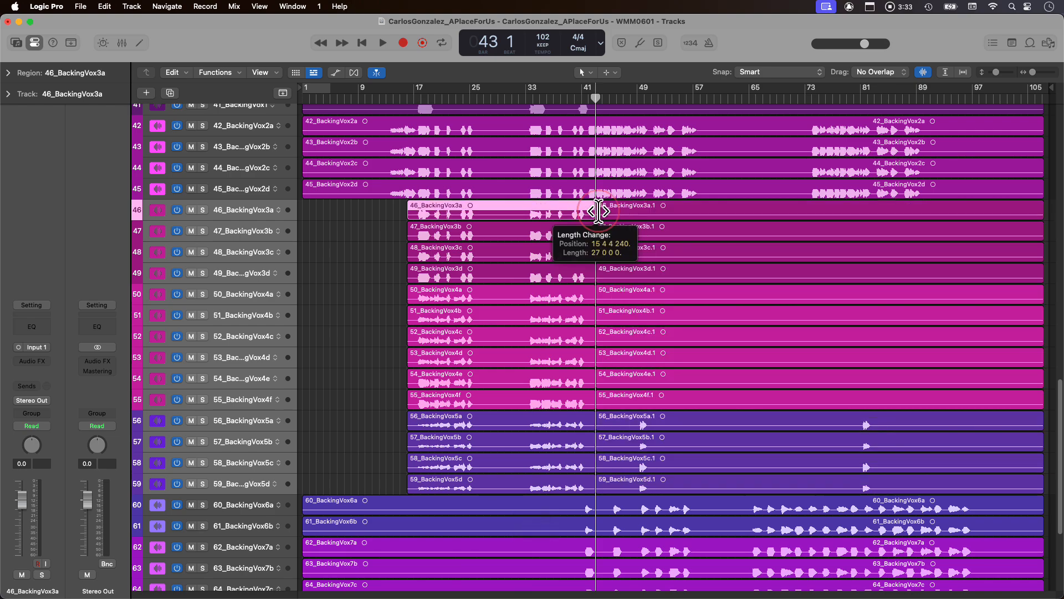
{"action": "left_click", "coordinate": [259, 214]}
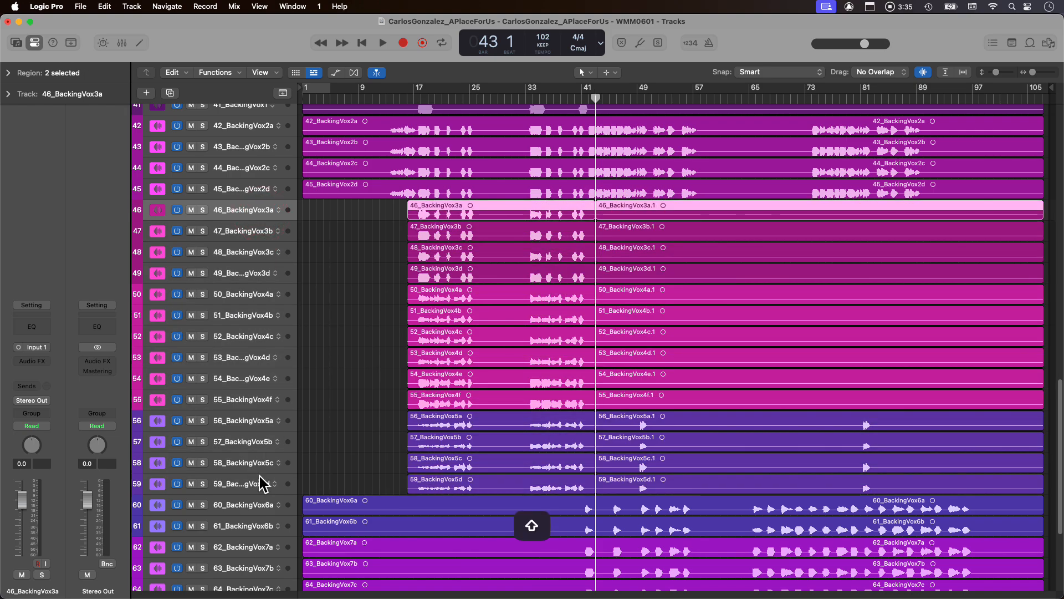
{"action": "left_click", "coordinate": [261, 487], "text": "shift"}
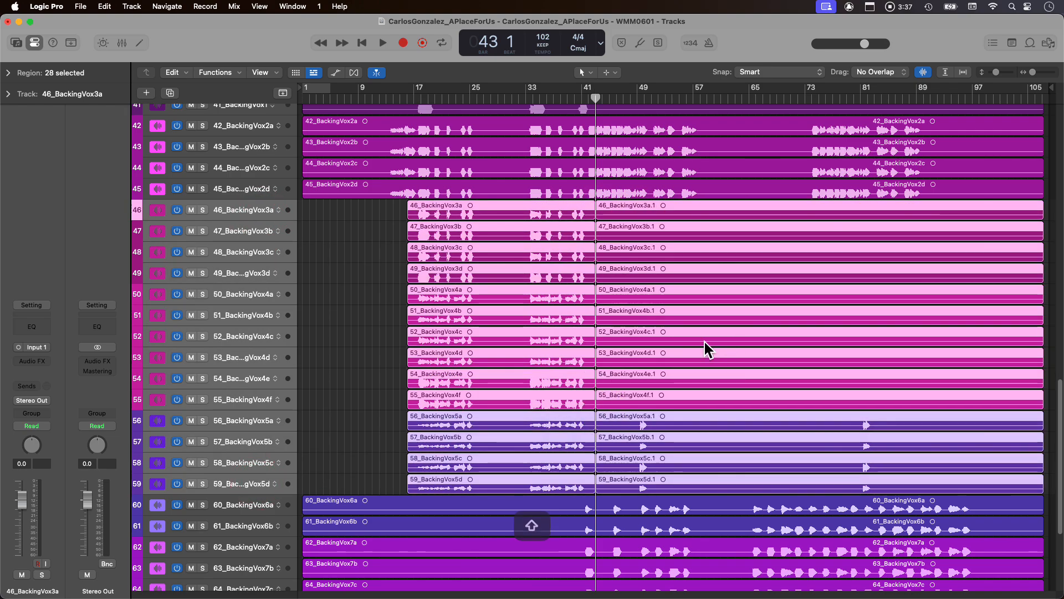
{"action": "key", "text": "super+z"}
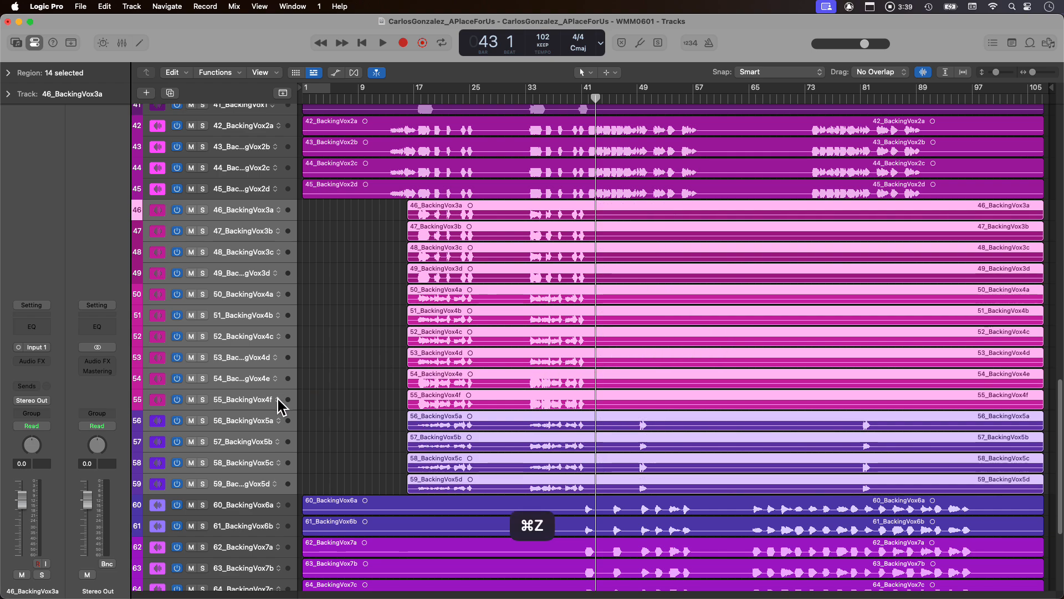
Split the regions on tracks 46 through 55 at bar 43 and delete the silent parts after the split.
{"action": "left_click", "coordinate": [248, 401]}
{"action": "left_click", "coordinate": [258, 213], "text": "shift"}
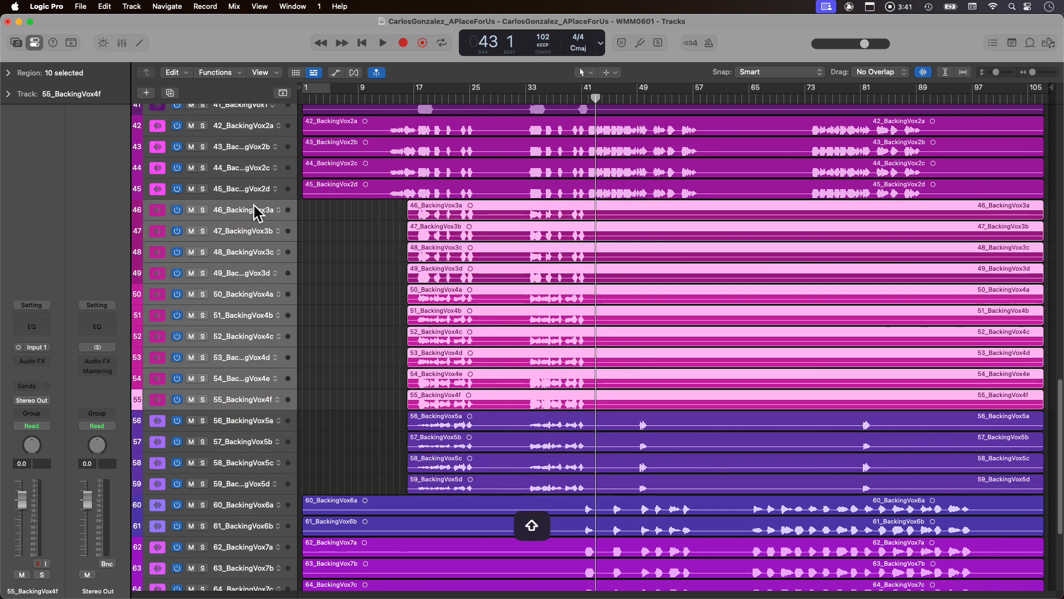
{"action": "key", "text": "super+t"}
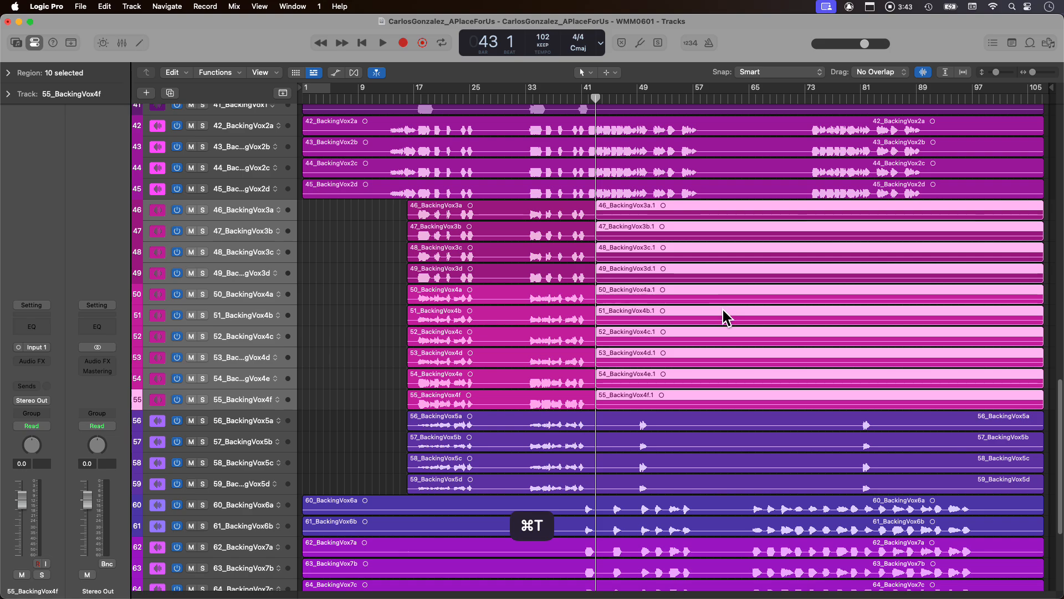
{"action": "key", "text": "Delete"}
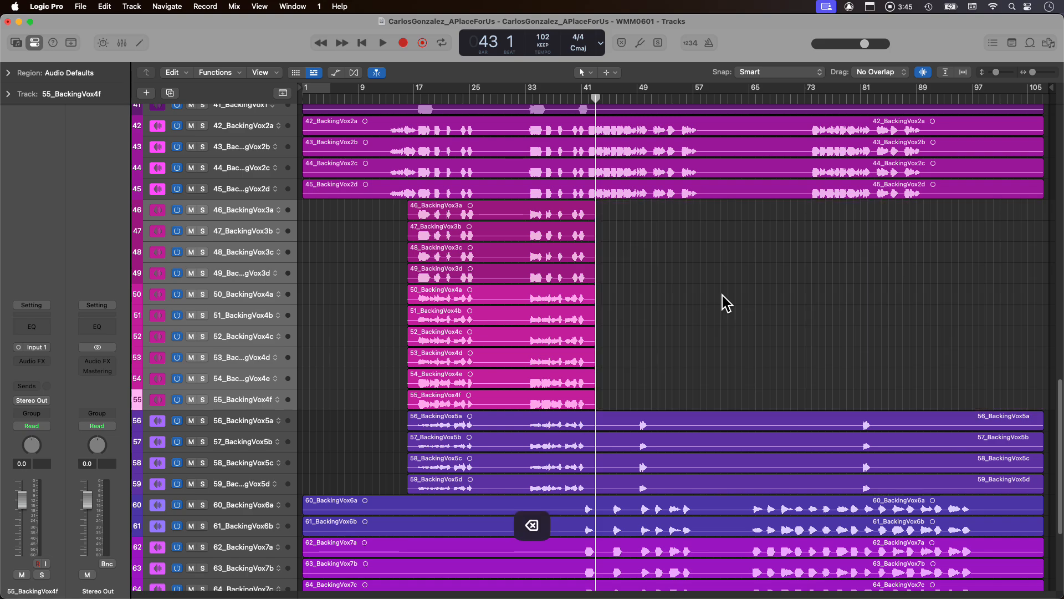
Split the 56_BackingVox5a through 59_BackingVox5d regions at bar 43, about bar 52, about bar 80 and bar 84.
{"action": "scroll", "coordinate": [709, 318], "scroll_direction": "down", "scroll_amount": 3}
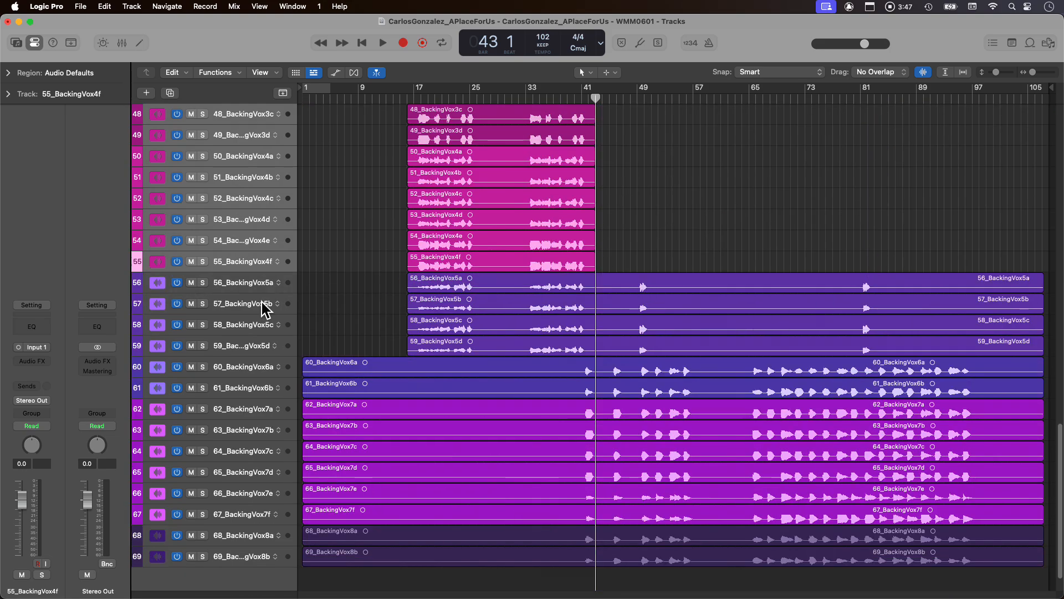
{"action": "left_click", "coordinate": [242, 287]}
{"action": "left_click", "coordinate": [261, 348], "text": "shift"}
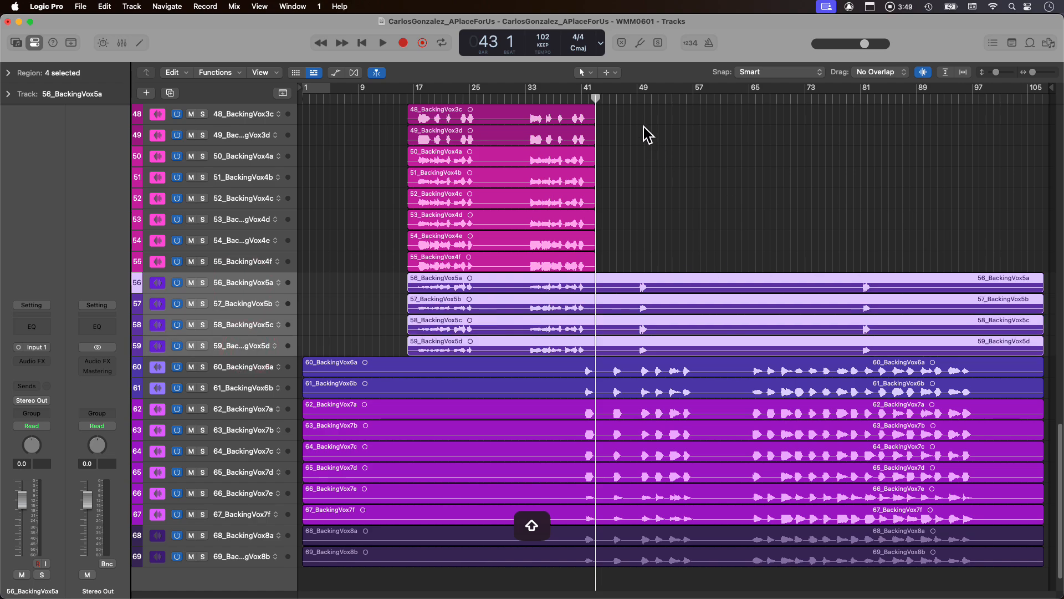
{"action": "left_click_drag", "start_coordinate": [597, 101], "coordinate": [881, 100]}
{"action": "key", "text": "super+t"}
{"action": "key", "text": "super+t"}
{"action": "key", "text": "super+t"}
{"action": "key", "text": "super+t"}
Delete the silent pieces on tracks 56 through 59 between about bars 52 and 80 and after bar 84.
{"action": "left_click_drag", "start_coordinate": [735, 220], "coordinate": [752, 340]}
{"action": "key", "text": "Delete"}
{"action": "left_click_drag", "start_coordinate": [939, 220], "coordinate": [951, 321]}
{"action": "left_click_drag", "start_coordinate": [1043, 285], "coordinate": [909, 304]}
{"action": "key", "text": "Delete"}
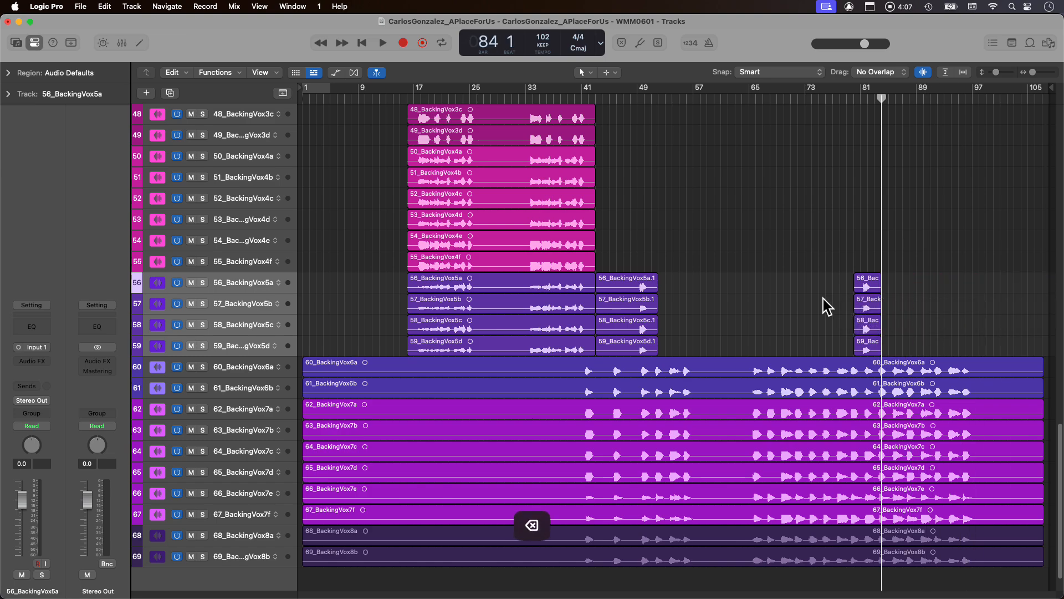
Split the short regions after bar 43 on tracks 56 through 59 at bar 48 and delete their silent first parts.
{"action": "left_click", "coordinate": [605, 287]}
{"action": "left_click", "coordinate": [613, 349], "text": "shift"}
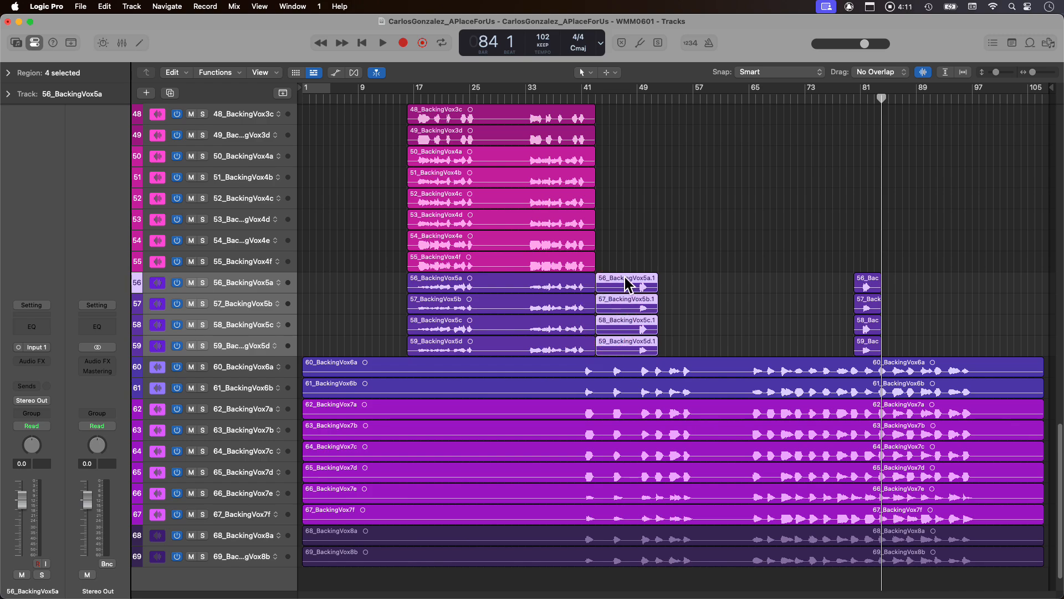
{"action": "left_click_drag", "start_coordinate": [636, 97], "coordinate": [630, 98]}
{"action": "key", "text": "super+t"}
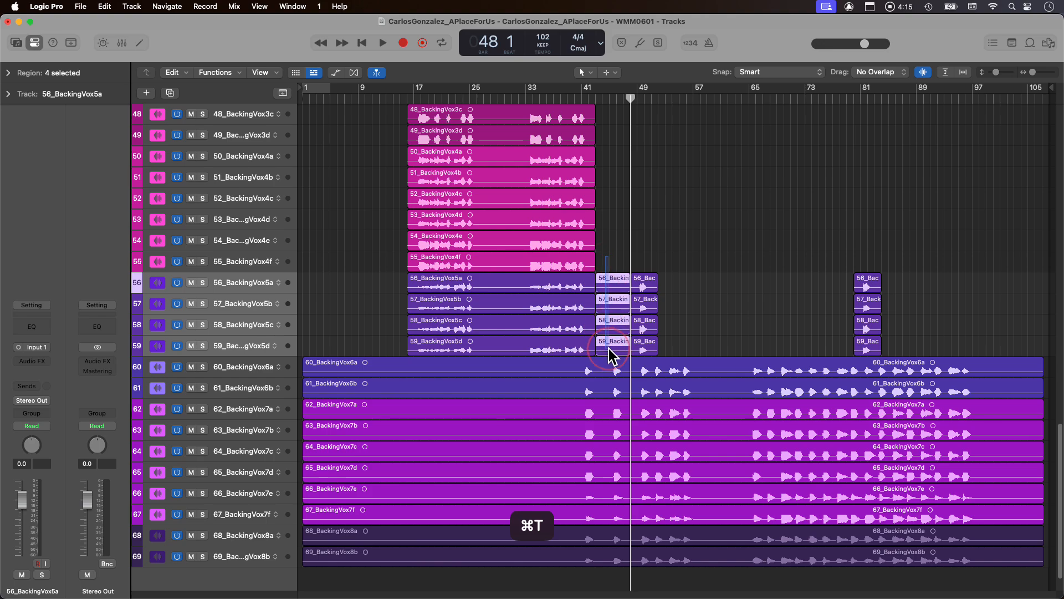
{"action": "key", "text": "Delete"}
Review the trimmed backing vocal regions on tracks 40 through 69 at small and large track heights.
{"action": "scroll", "coordinate": [710, 218], "scroll_direction": "down", "scroll_amount": 5}
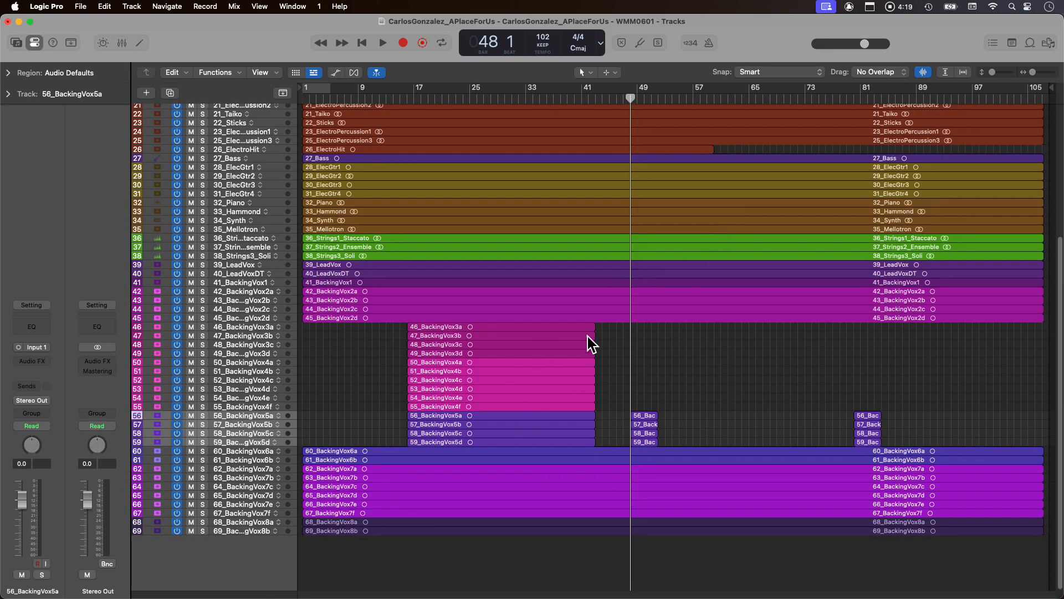
{"action": "scroll", "coordinate": [475, 356], "scroll_direction": "up", "scroll_amount": 3}
{"action": "scroll", "coordinate": [572, 321], "scroll_direction": "up", "scroll_amount": 2}
{"action": "scroll", "coordinate": [620, 305], "scroll_direction": "up", "scroll_amount": 4}
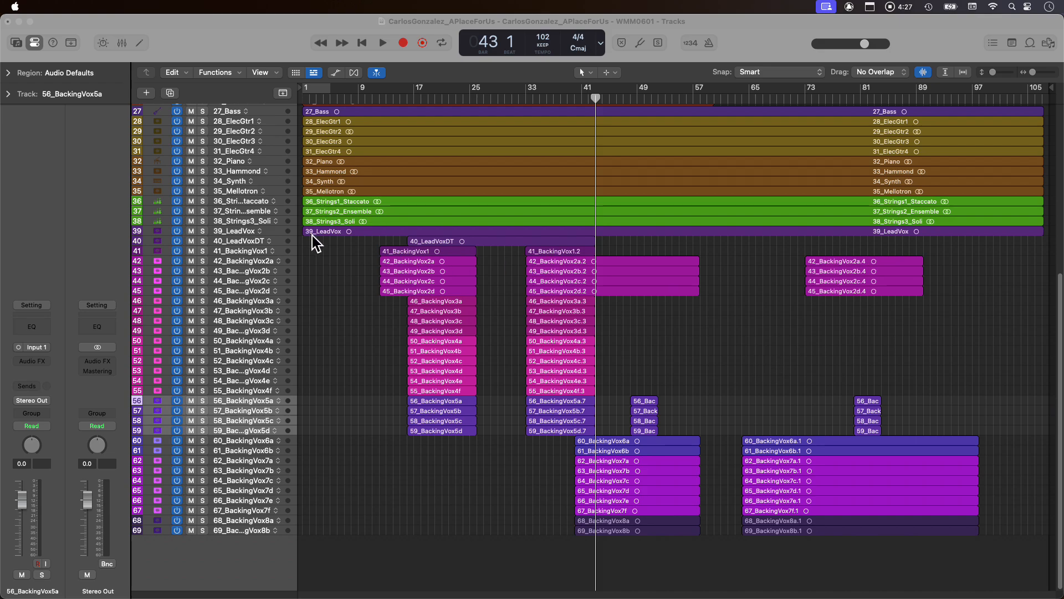
{"action": "scroll", "coordinate": [637, 345], "scroll_direction": "up", "scroll_amount": 5}
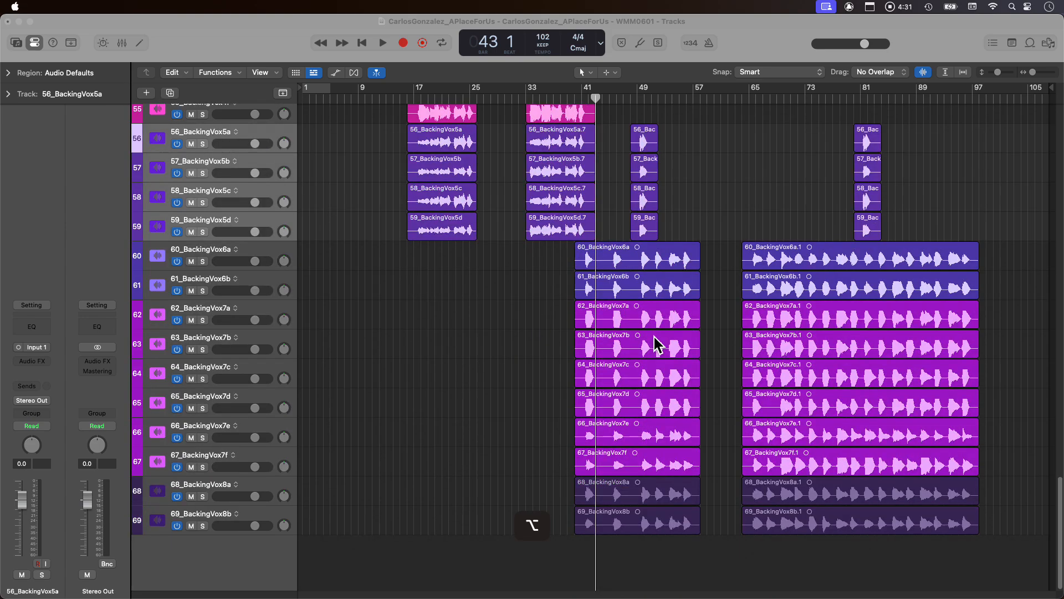
{"action": "scroll", "coordinate": [656, 343], "scroll_direction": "down", "scroll_amount": 5}
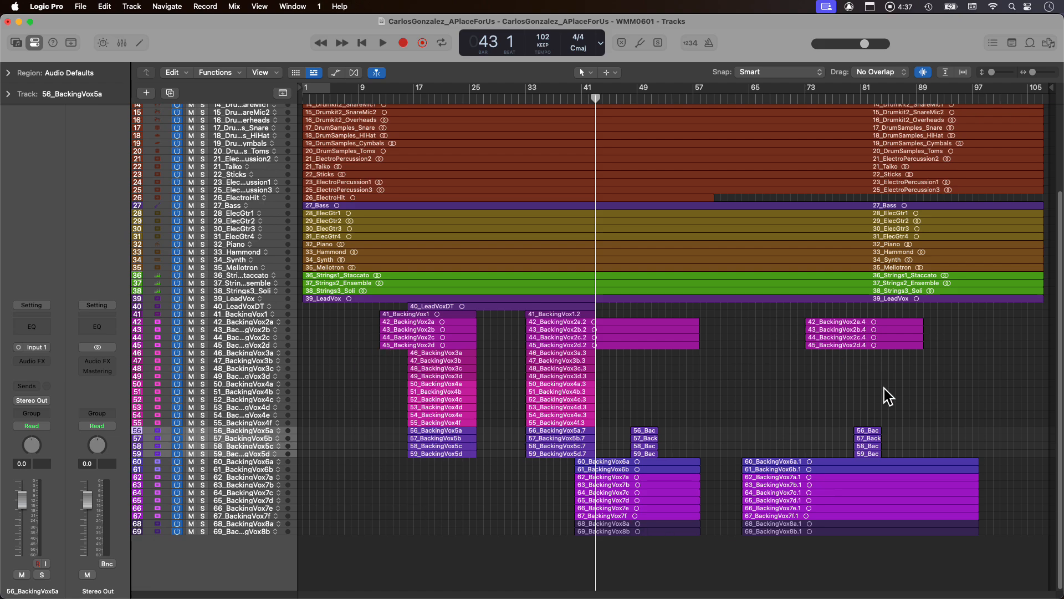
{"action": "left_click_drag", "start_coordinate": [458, 442], "coordinate": [439, 305]}
{"action": "left_click_drag", "start_coordinate": [547, 475], "coordinate": [697, 522]}
{"action": "left_click", "coordinate": [726, 417]}
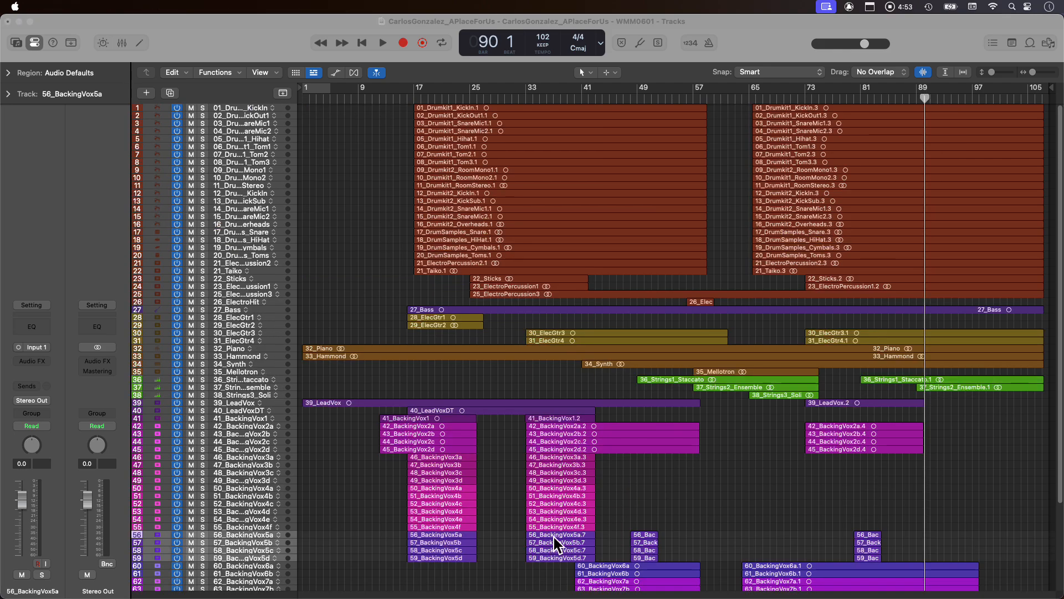
Look over the whole trimmed arrangement from the drums to the backing vocals.
{"action": "scroll", "coordinate": [734, 356], "scroll_direction": "down", "scroll_amount": 5}
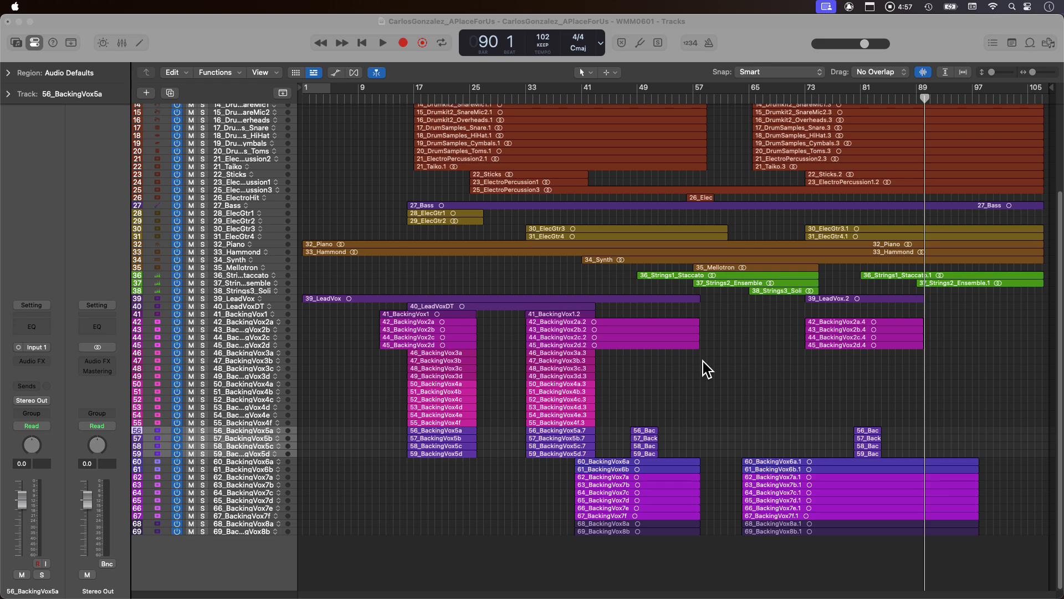
{"action": "scroll", "coordinate": [703, 361], "scroll_direction": "up", "scroll_amount": 5}
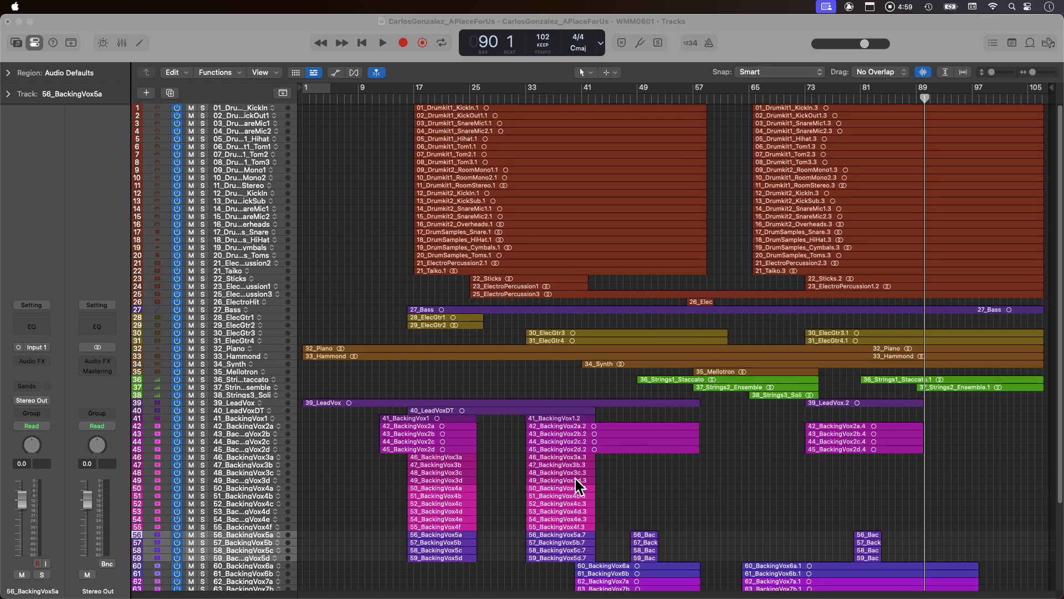
{"action": "scroll", "coordinate": [740, 422], "scroll_direction": "up", "scroll_amount": 5}
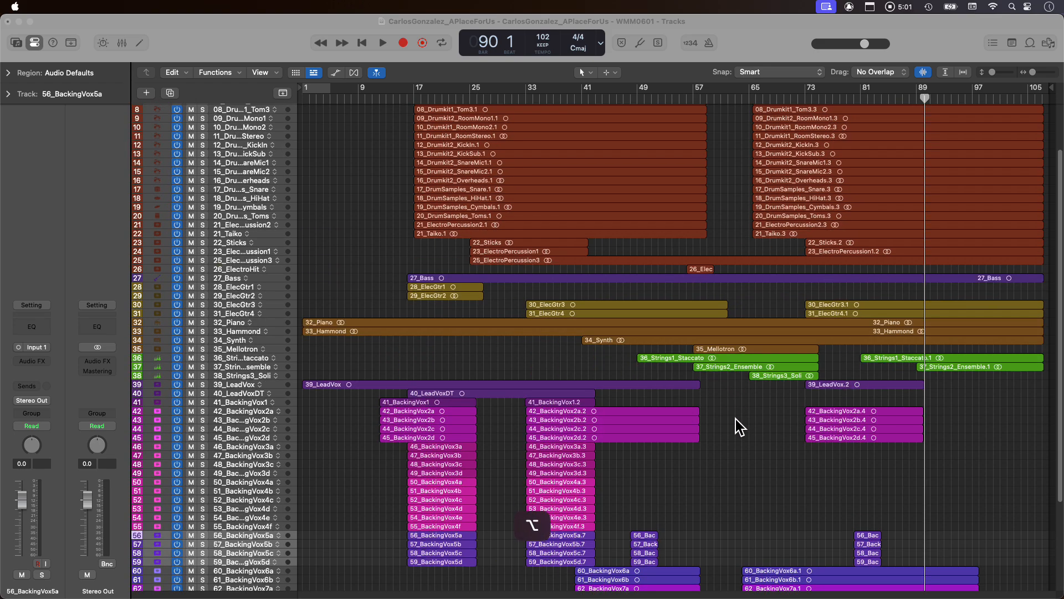
{"action": "scroll", "coordinate": [665, 334], "scroll_direction": "down", "scroll_amount": 3}
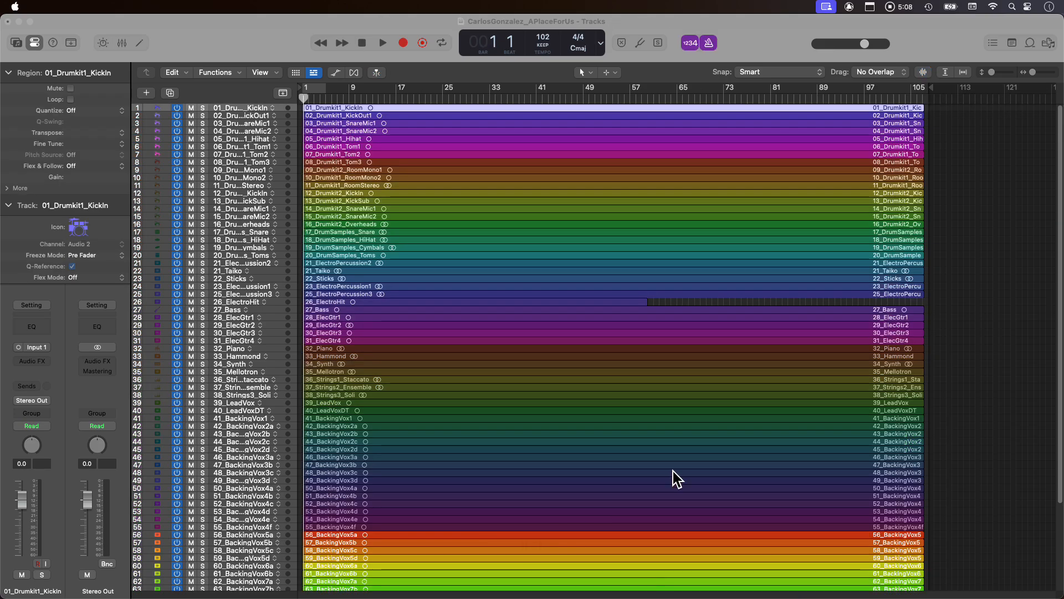
Examine the original project with its untrimmed, default-colored tracks to compare it with the organized session.
{"action": "scroll", "coordinate": [630, 307], "scroll_direction": "up", "scroll_amount": 3}
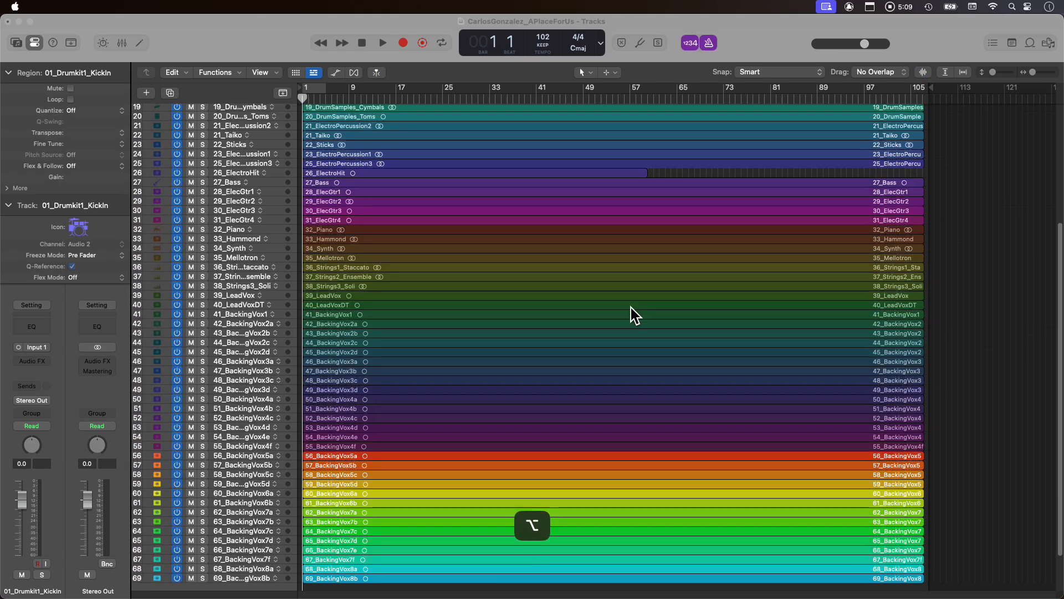
{"action": "scroll", "coordinate": [631, 307], "scroll_direction": "up", "scroll_amount": 3}
{"action": "scroll", "coordinate": [631, 307], "scroll_direction": "down", "scroll_amount": 5}
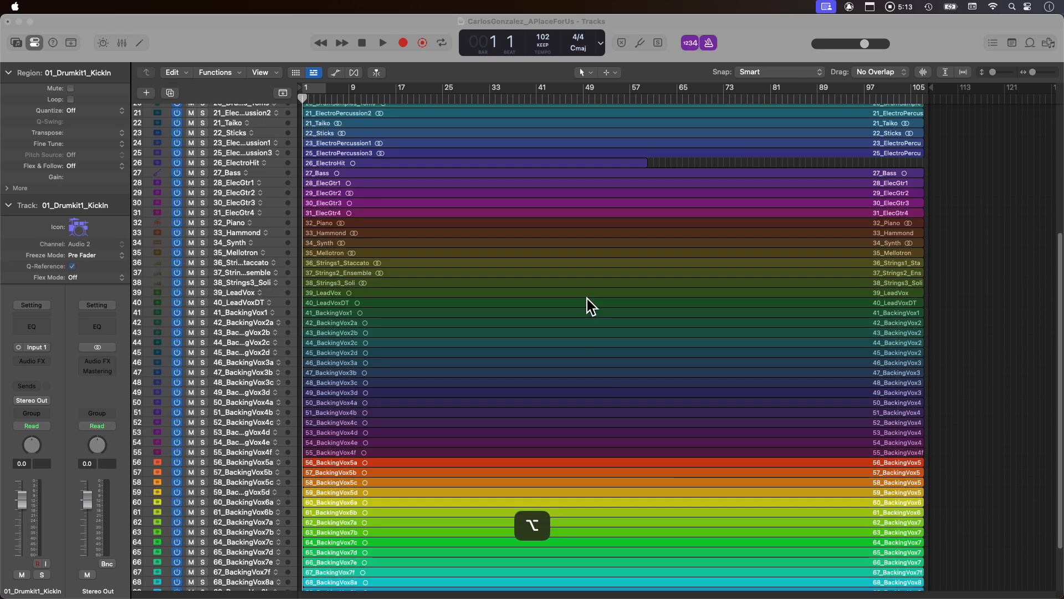
{"action": "scroll", "coordinate": [587, 299], "scroll_direction": "up", "scroll_amount": 3}
{"action": "scroll", "coordinate": [587, 298], "scroll_direction": "down", "scroll_amount": 3}
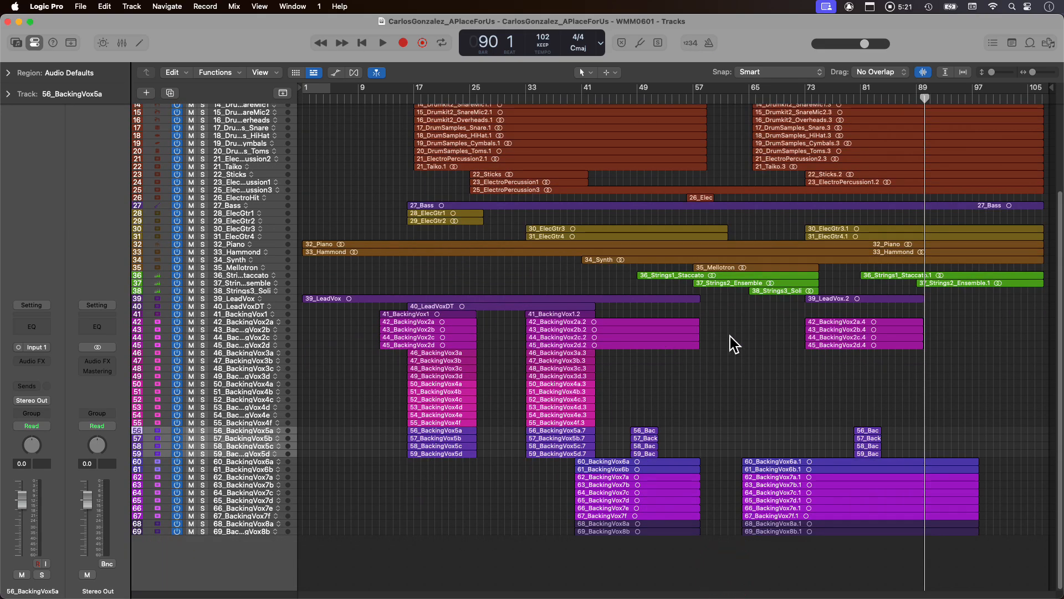
Review the organized session's layout and enlarge the track heights to inspect the trimmed waveforms from percussion to backing vocals.
{"action": "scroll", "coordinate": [730, 336], "scroll_direction": "up", "scroll_amount": 5}
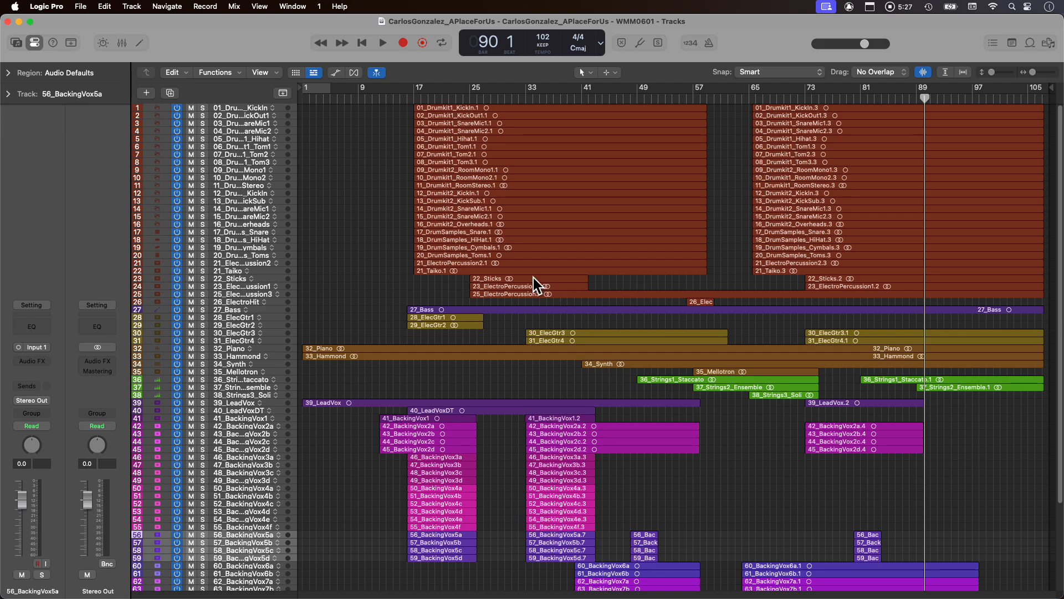
{"action": "scroll", "coordinate": [527, 276], "scroll_direction": "down", "scroll_amount": 5}
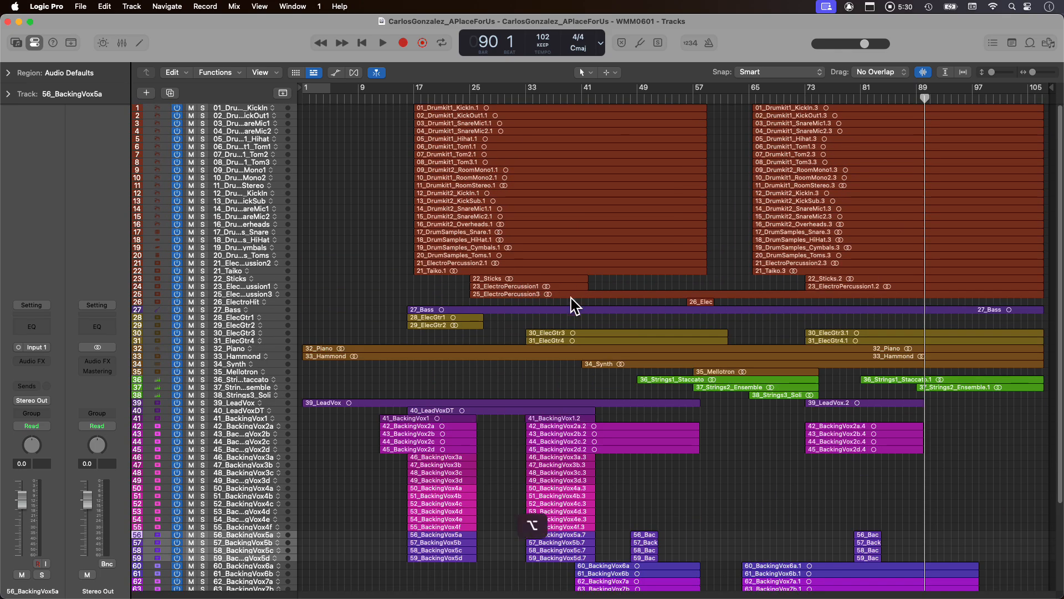
{"action": "scroll", "coordinate": [596, 302], "scroll_direction": "up", "scroll_amount": 5}
{"action": "scroll", "coordinate": [600, 300], "scroll_direction": "up", "scroll_amount": 10}
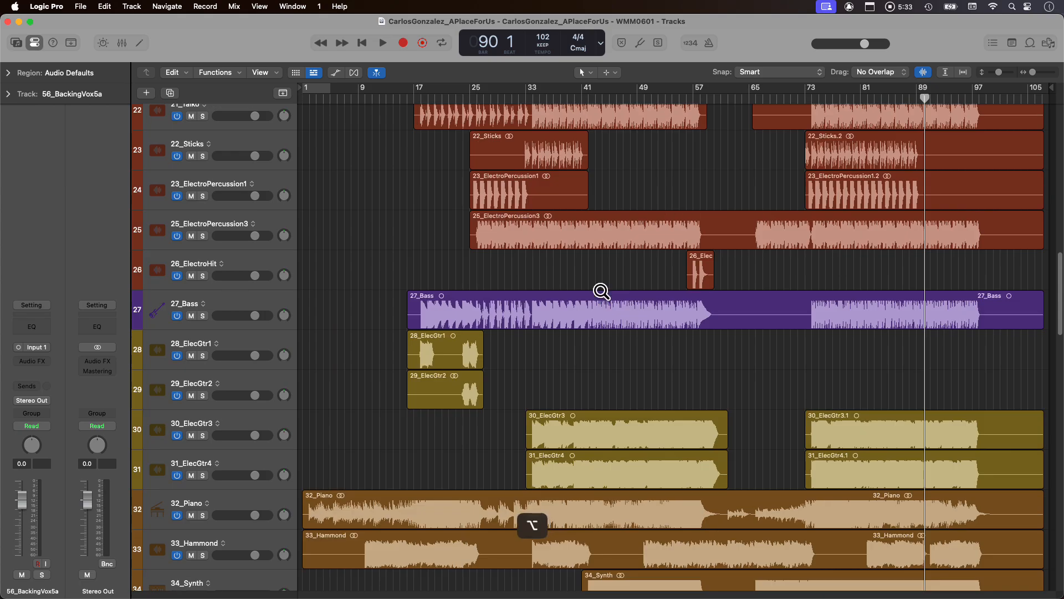
{"action": "scroll", "coordinate": [601, 291], "scroll_direction": "down", "scroll_amount": 8}
{"action": "scroll", "coordinate": [600, 289], "scroll_direction": "up", "scroll_amount": 10}
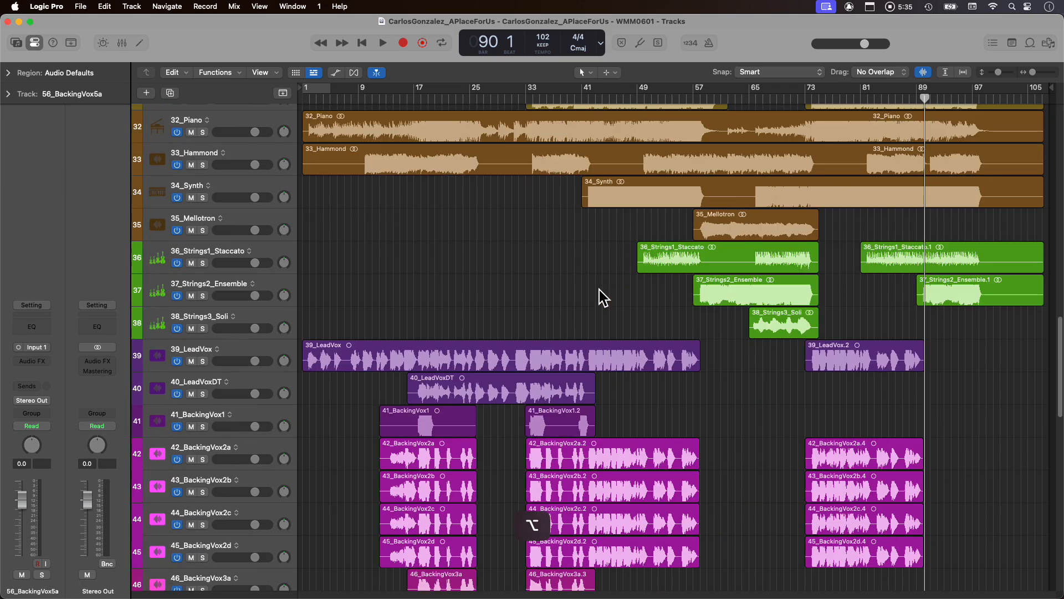
Review the arrangement from the drums to the backing vocals at small and large track heights.
{"action": "scroll", "coordinate": [705, 275], "scroll_direction": "up", "scroll_amount": 20}
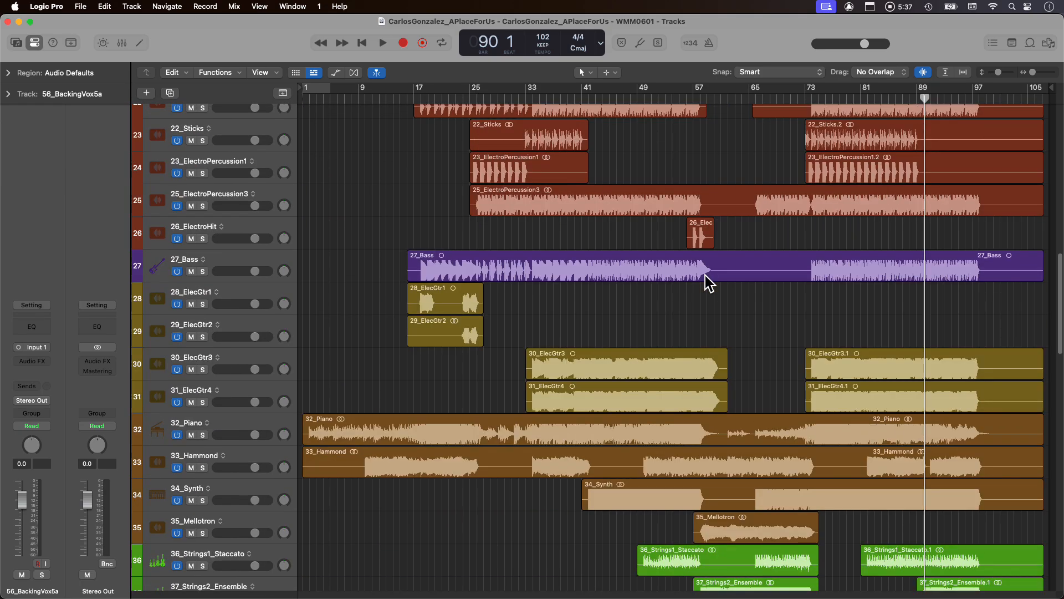
{"action": "scroll", "coordinate": [705, 275], "scroll_direction": "down", "scroll_amount": 8}
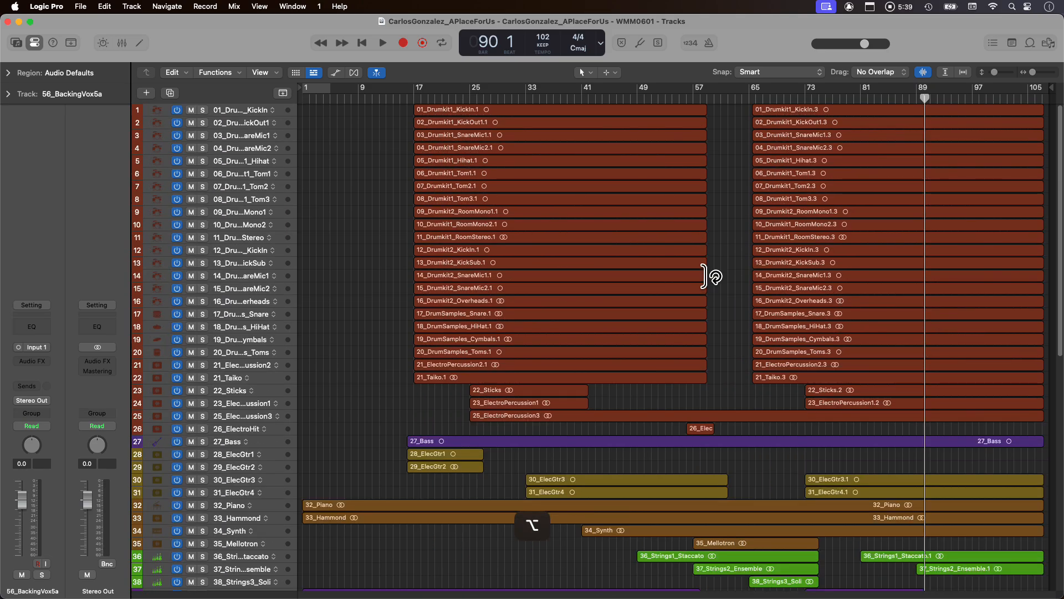
{"action": "scroll", "coordinate": [705, 275], "scroll_direction": "up", "scroll_amount": 8}
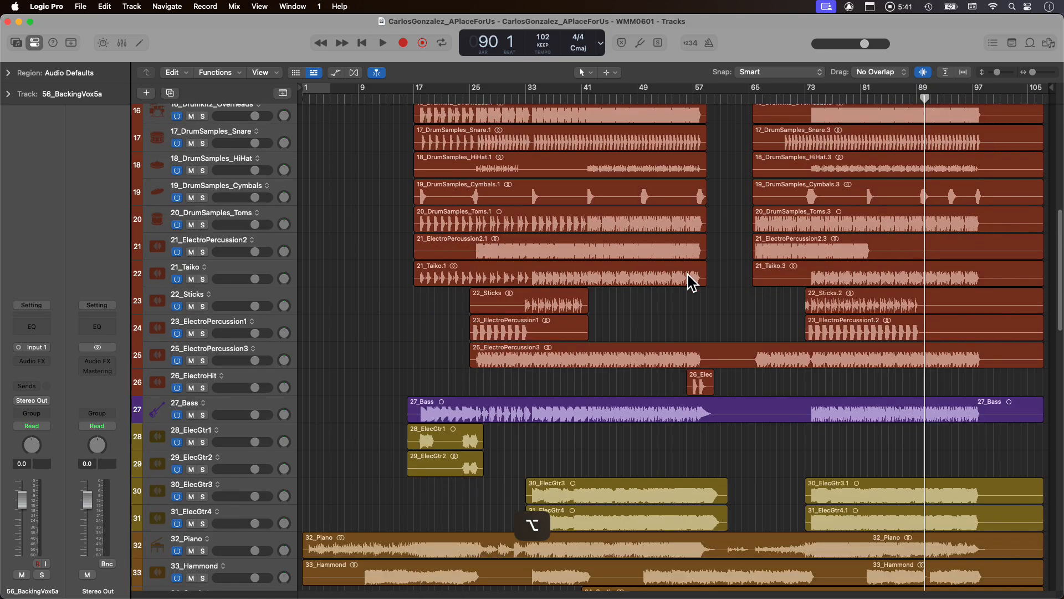
{"action": "scroll", "coordinate": [633, 262], "scroll_direction": "down", "scroll_amount": 8}
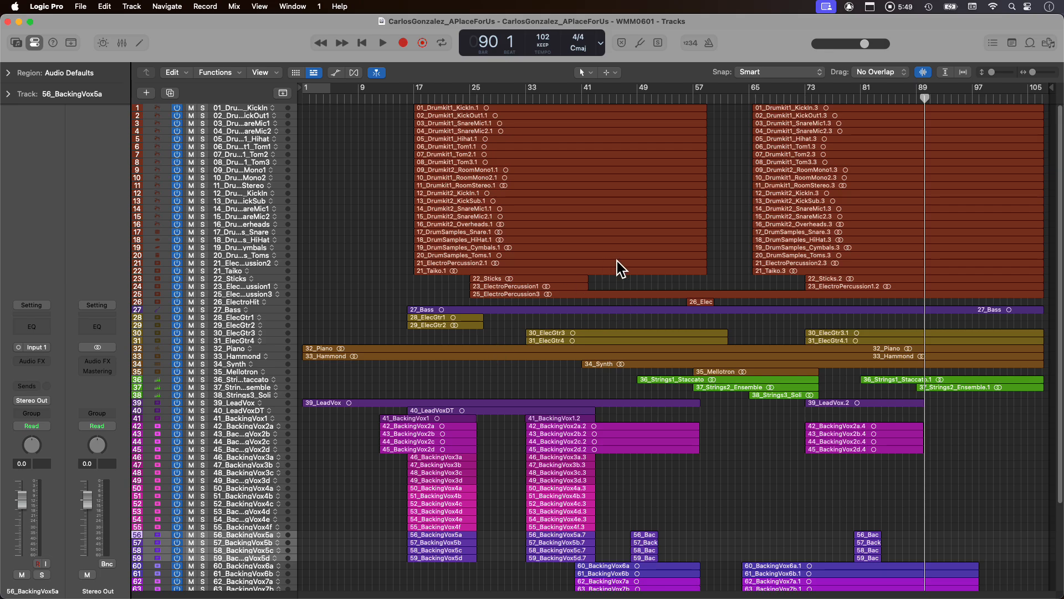
{"action": "scroll", "coordinate": [618, 261], "scroll_direction": "up", "scroll_amount": 8}
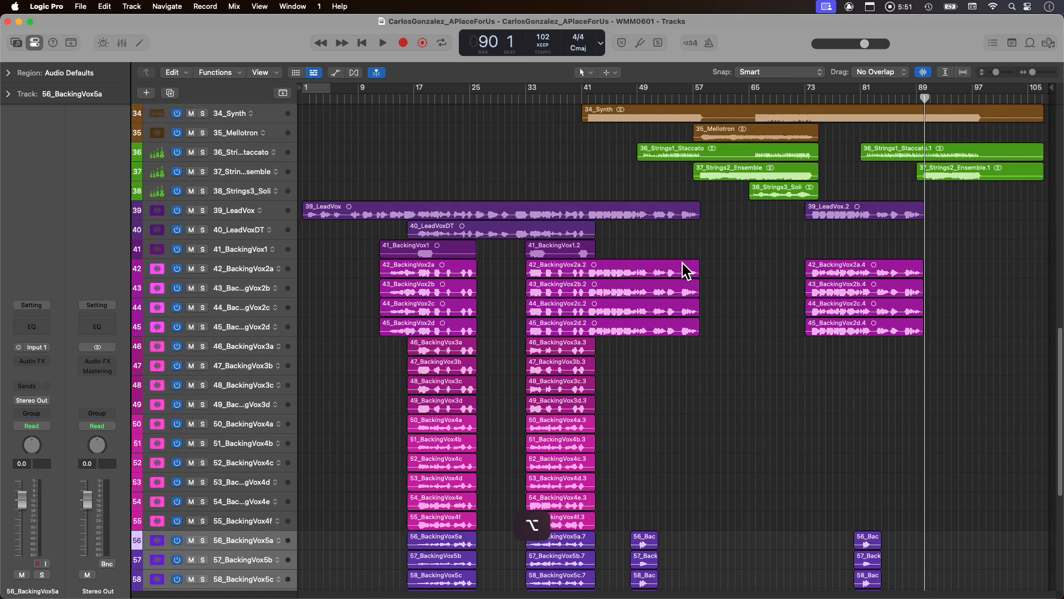
{"action": "scroll", "coordinate": [697, 262], "scroll_direction": "up", "scroll_amount": 15}
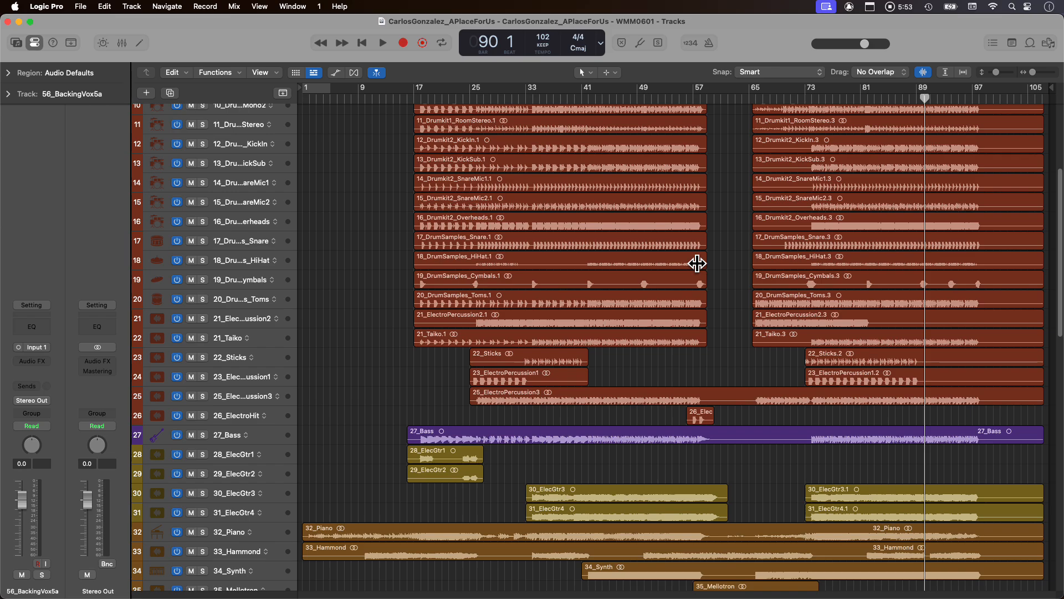
{"action": "scroll", "coordinate": [697, 262], "scroll_direction": "down", "scroll_amount": 6}
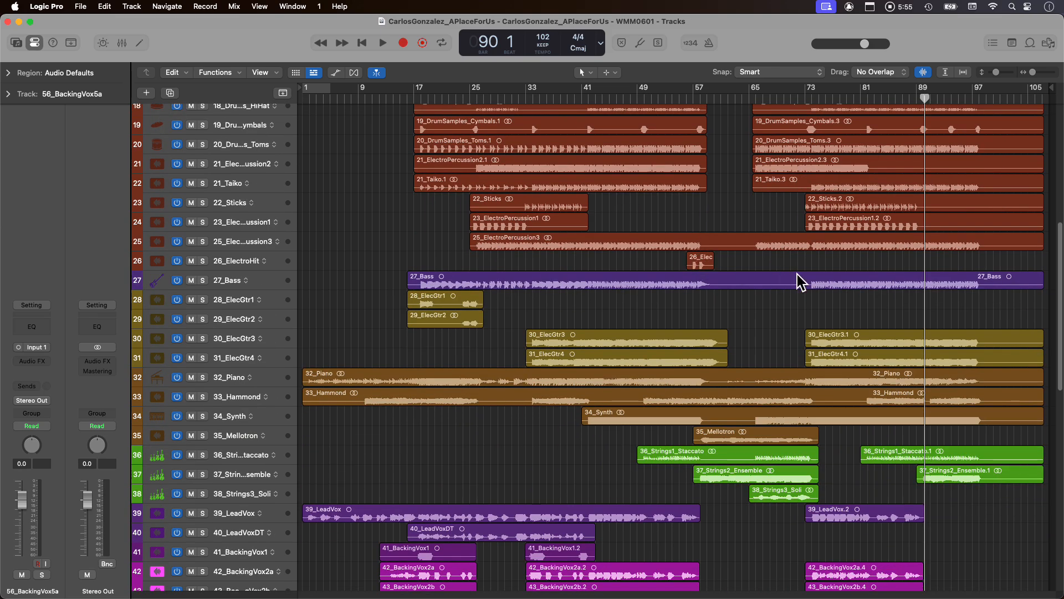
{"action": "scroll", "coordinate": [751, 260], "scroll_direction": "down", "scroll_amount": 1}
Highlight the Piano and Hammond tracks (32 and 33) and examine how their regions sit within the arrangement.
{"action": "left_click", "coordinate": [269, 340]}
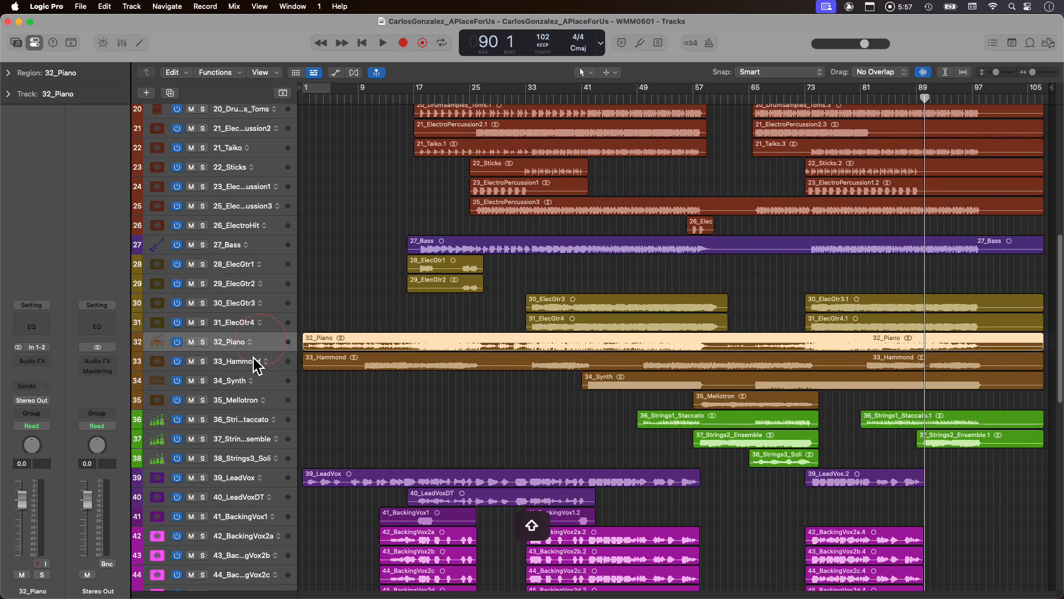
{"action": "left_click", "coordinate": [255, 366], "text": "shift"}
{"action": "left_click", "coordinate": [629, 266], "text": "ctrl+alt"}
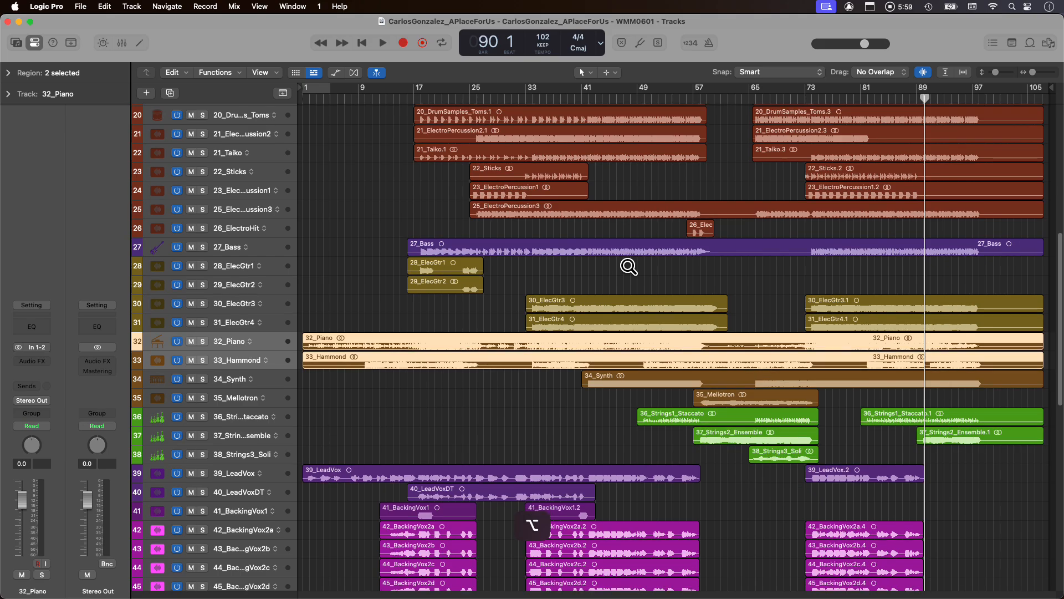
{"action": "scroll", "coordinate": [627, 265], "scroll_direction": "down", "scroll_amount": 4}
{"action": "scroll", "coordinate": [627, 264], "scroll_direction": "up", "scroll_amount": 5}
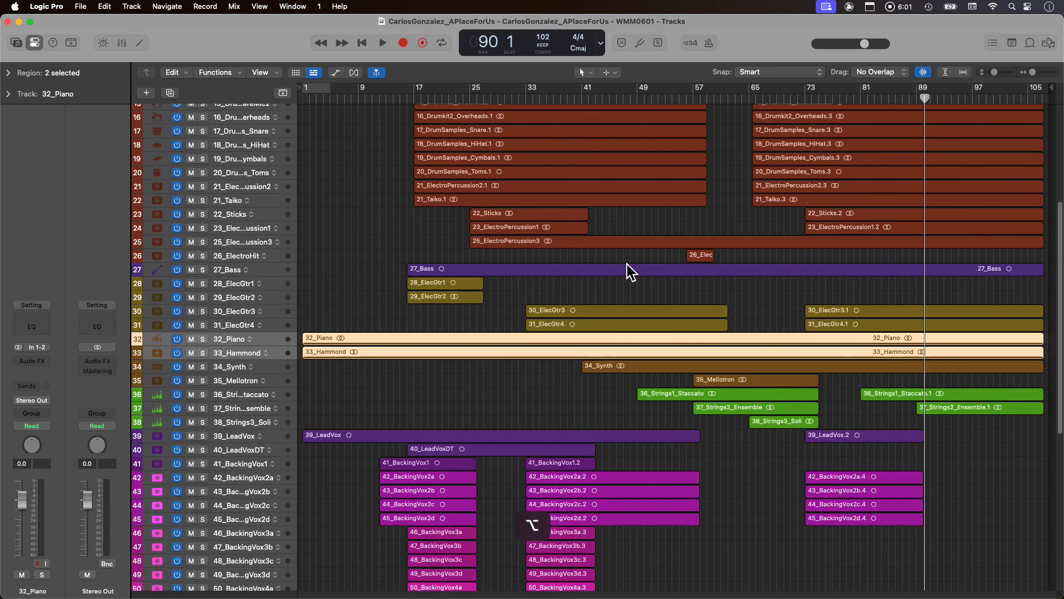
{"action": "scroll", "coordinate": [627, 264], "scroll_direction": "down", "scroll_amount": 4}
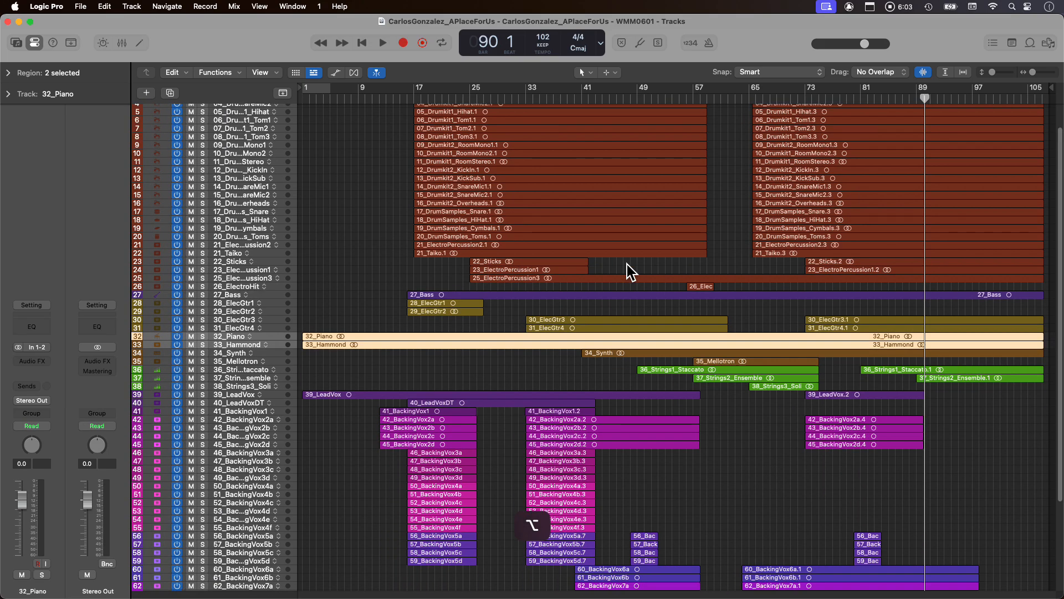
{"action": "scroll", "coordinate": [627, 263], "scroll_direction": "up", "scroll_amount": 3}
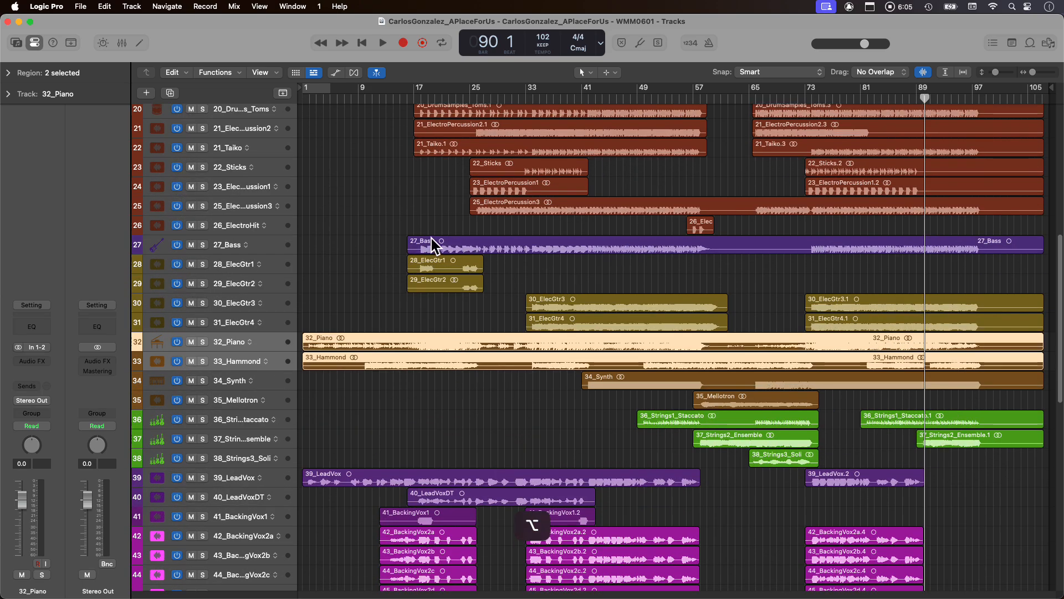
Highlight the bass track and both lead vocal regions on track 39 to examine where they span the song.
{"action": "left_click", "coordinate": [511, 245], "text": "super"}
{"action": "left_click", "coordinate": [259, 246]}
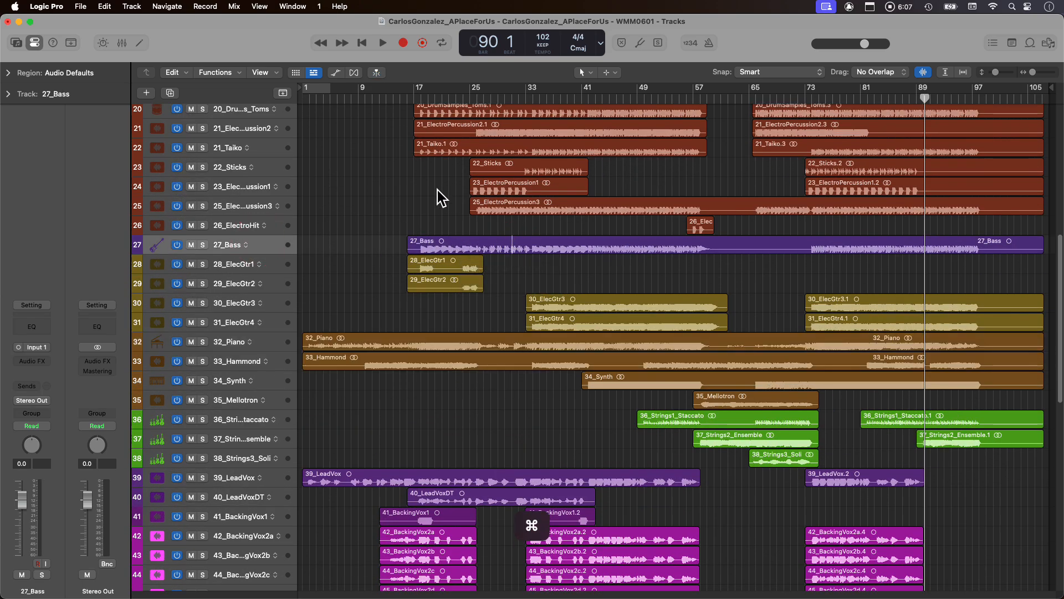
{"action": "scroll", "coordinate": [521, 233], "scroll_direction": "down", "scroll_amount": 5}
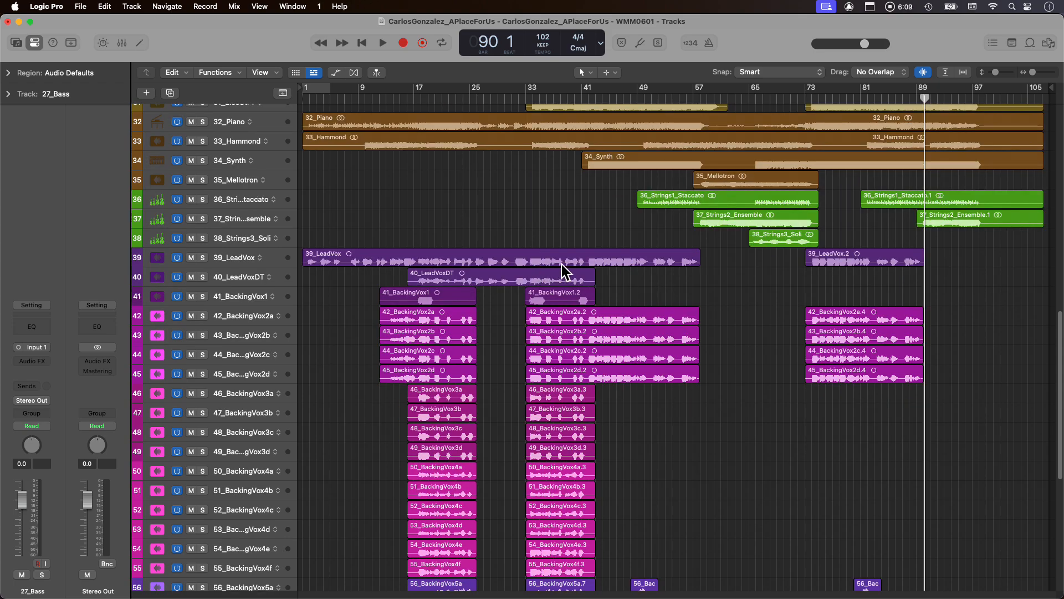
{"action": "left_click", "coordinate": [552, 265]}
{"action": "left_click", "coordinate": [839, 258], "text": "shift"}
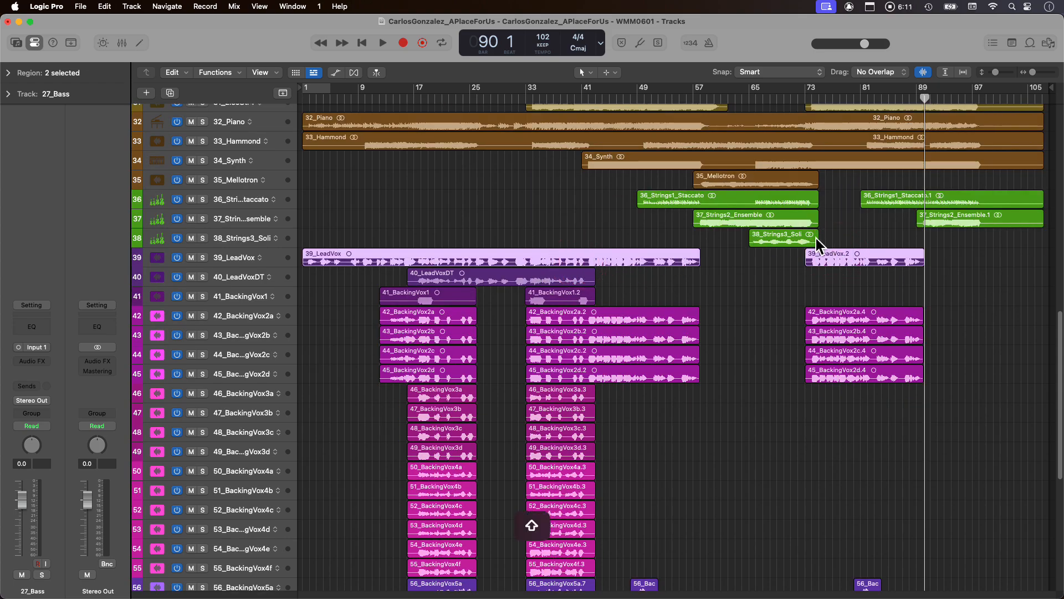
{"action": "left_click", "coordinate": [524, 231]}
Compare the drum, guitar, keyboard, strings and vocal regions at compact and enlarged track heights.
{"action": "scroll", "coordinate": [554, 221], "scroll_direction": "down", "scroll_amount": 3}
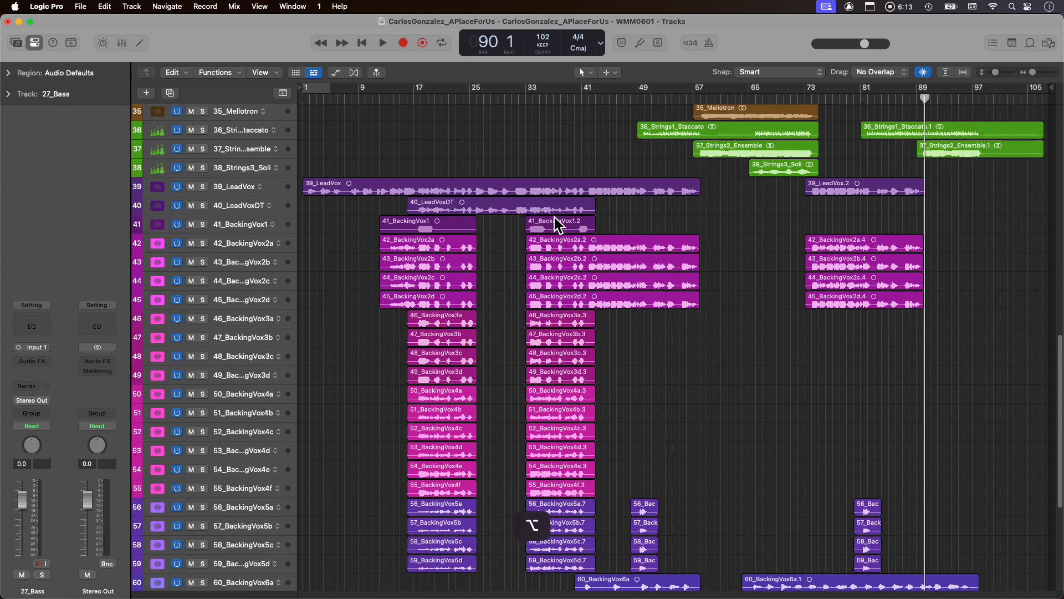
{"action": "scroll", "coordinate": [554, 217], "scroll_direction": "down", "scroll_amount": 3}
{"action": "scroll", "coordinate": [670, 251], "scroll_direction": "up", "scroll_amount": 5}
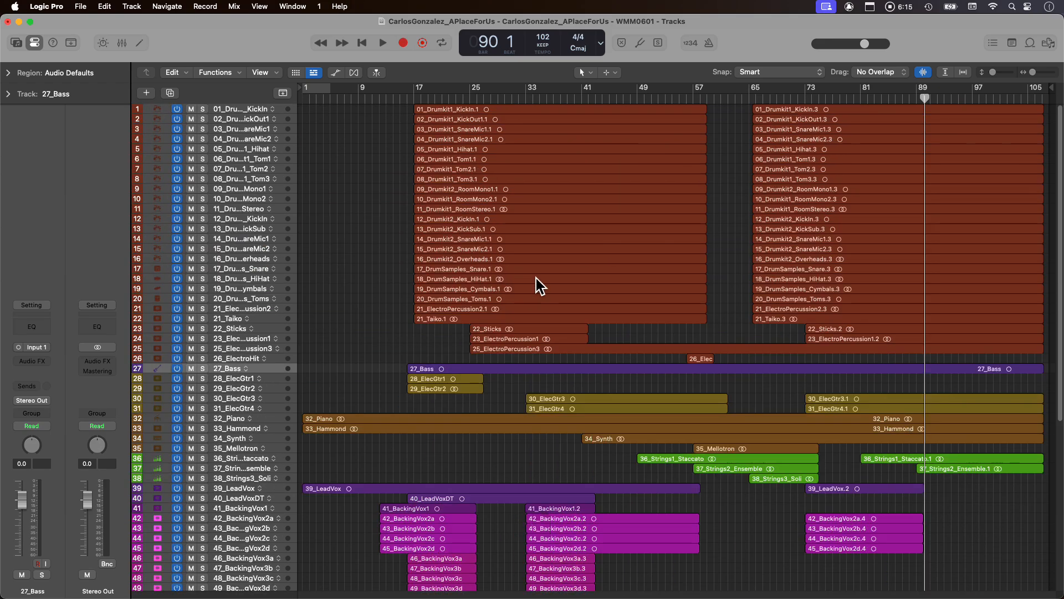
{"action": "scroll", "coordinate": [552, 287], "scroll_direction": "up", "scroll_amount": 6}
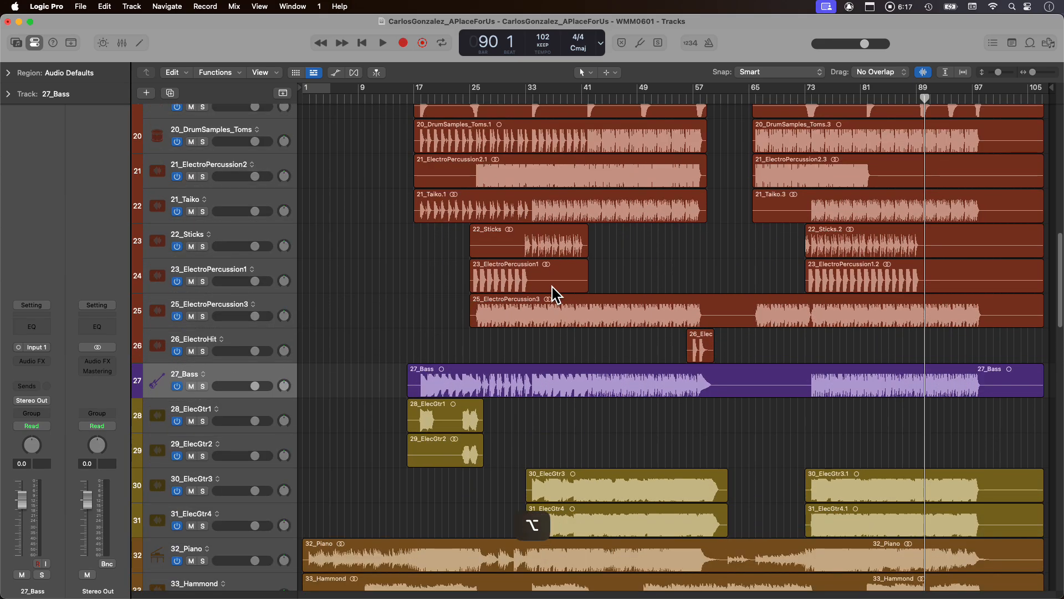
{"action": "scroll", "coordinate": [552, 287], "scroll_direction": "down", "scroll_amount": 10}
{"action": "scroll", "coordinate": [551, 287], "scroll_direction": "up", "scroll_amount": 7}
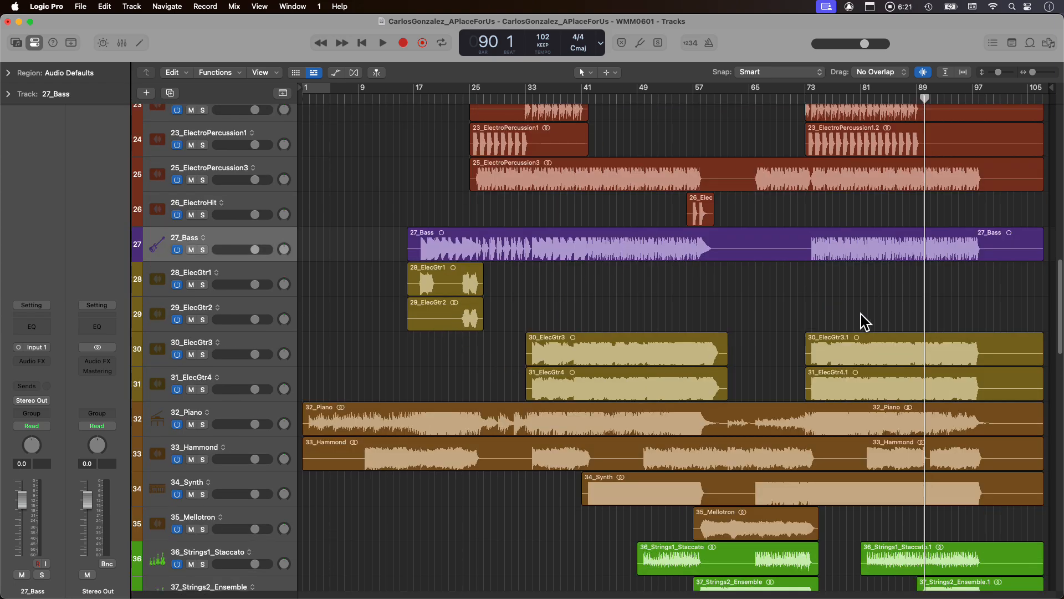
{"action": "scroll", "coordinate": [546, 264], "scroll_direction": "down", "scroll_amount": 5}
{"action": "left_click", "coordinate": [647, 369]}
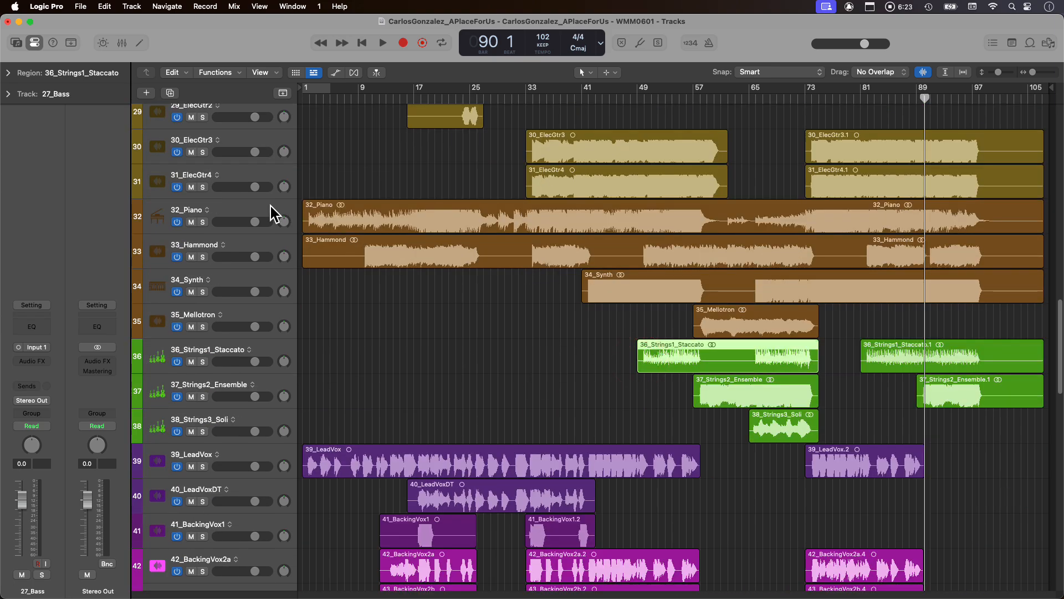
Solo the 32_Piano track and play it from bar 1 with the timeline zoomed in horizontally.
{"action": "left_click", "coordinate": [273, 209]}
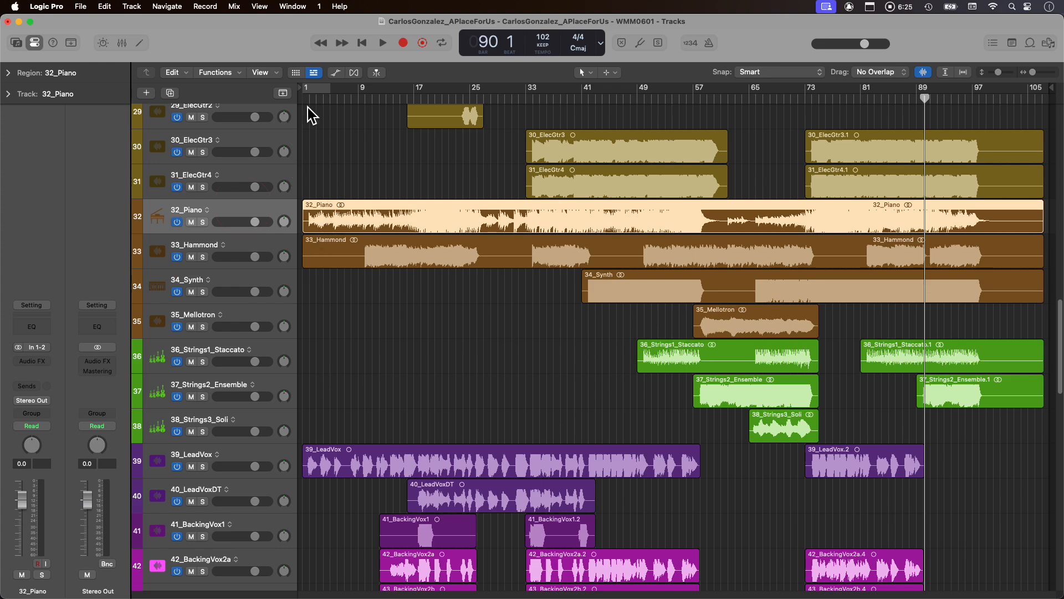
{"action": "key", "text": "Return"}
{"action": "left_click", "coordinate": [203, 222]}
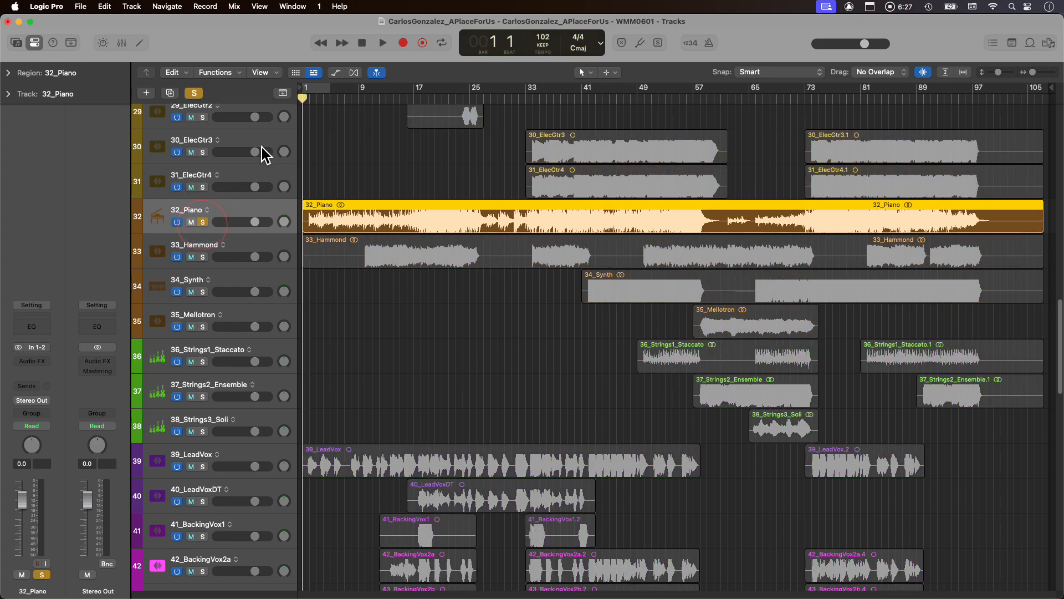
{"action": "key", "text": "space"}
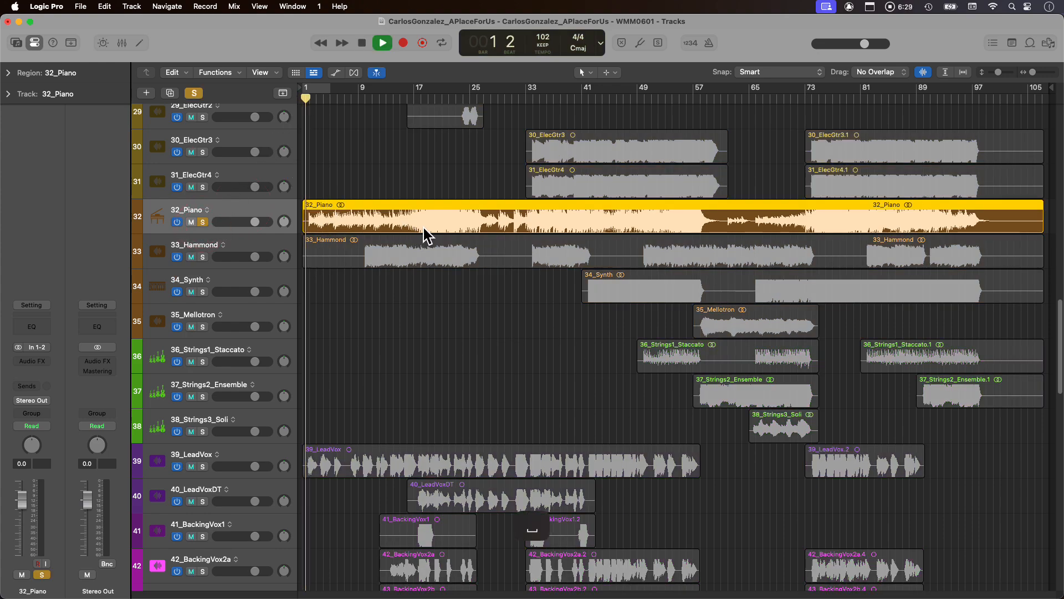
{"action": "key", "text": "super+Right"}
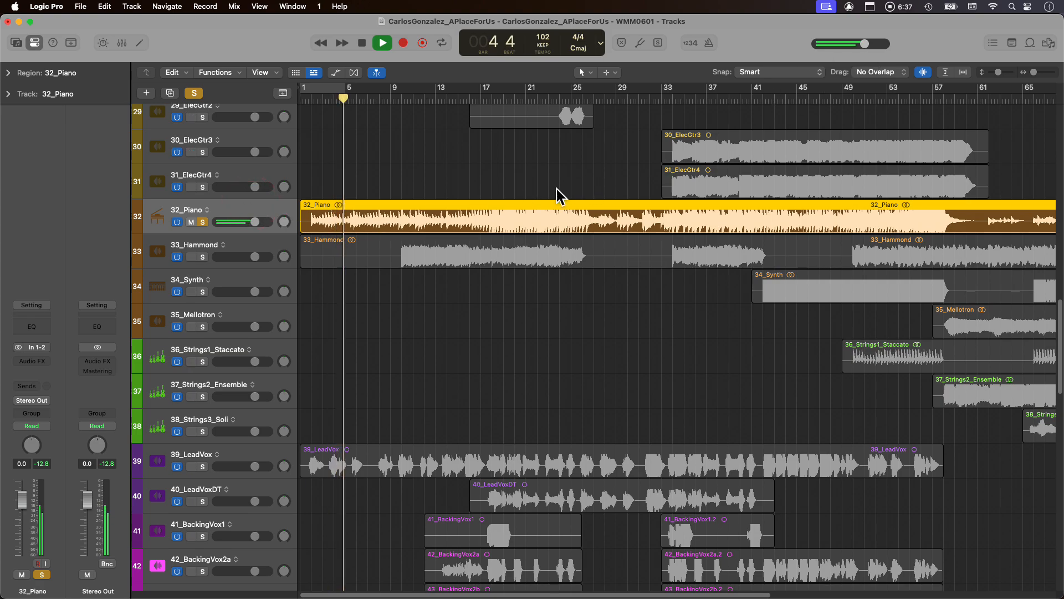
Reduce the waveform zoom and play from bar 19, adding 33_Hammond to the soloed piano before stopping playback.
{"action": "left_click_drag", "start_coordinate": [924, 72], "coordinate": [925, 94]}
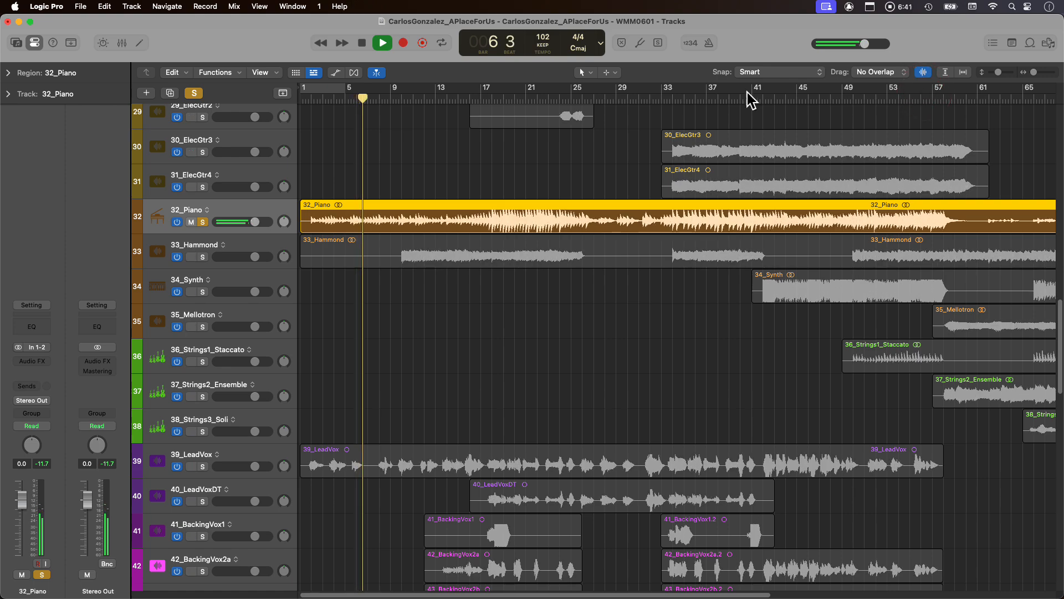
{"action": "left_click", "coordinate": [510, 94]}
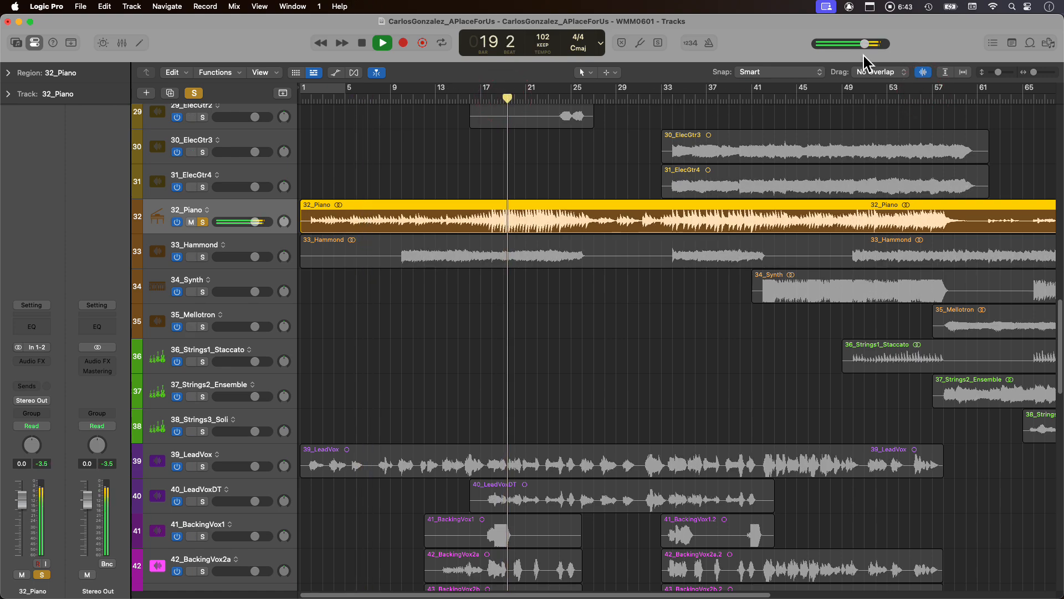
{"action": "left_click_drag", "start_coordinate": [920, 74], "coordinate": [922, 88]}
{"action": "key", "text": "space"}
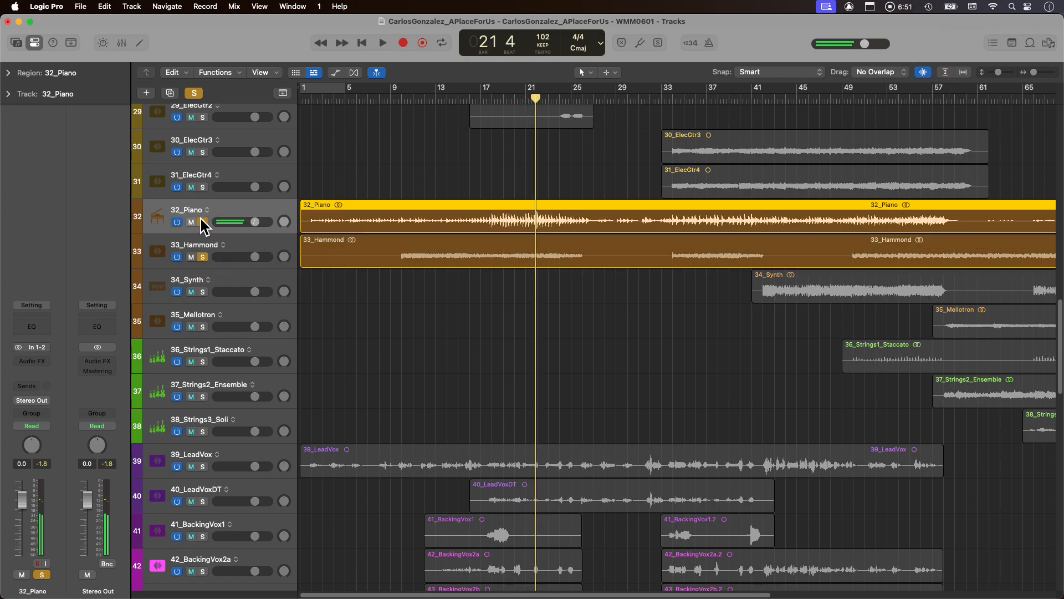
Play the Hammond alone from bar 10, and bring the piano back into the solo.
{"action": "left_click", "coordinate": [203, 222]}
{"action": "left_click_drag", "start_coordinate": [392, 98], "coordinate": [403, 99]}
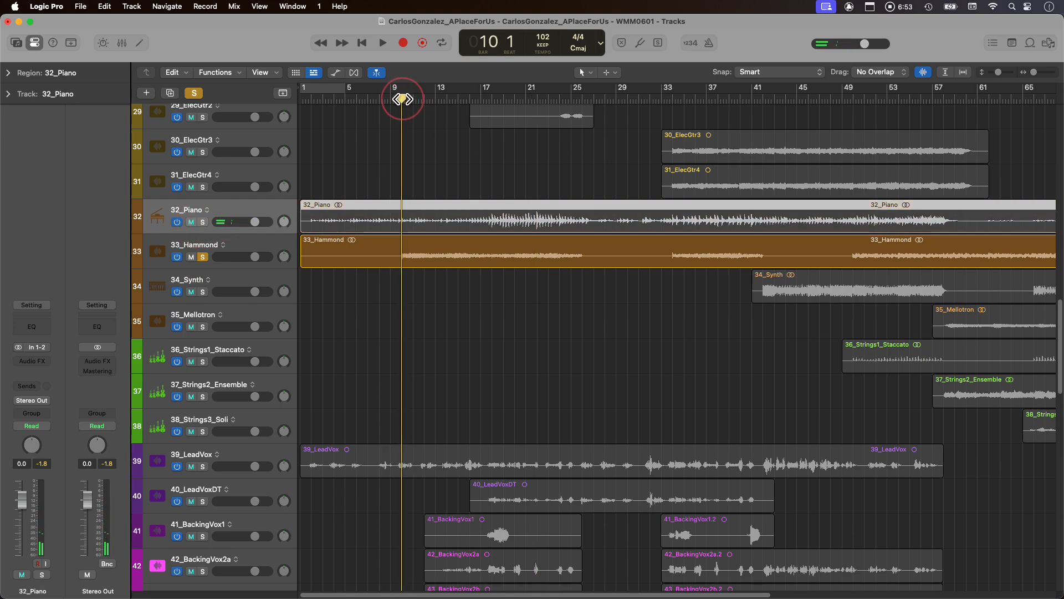
{"action": "key", "text": "space"}
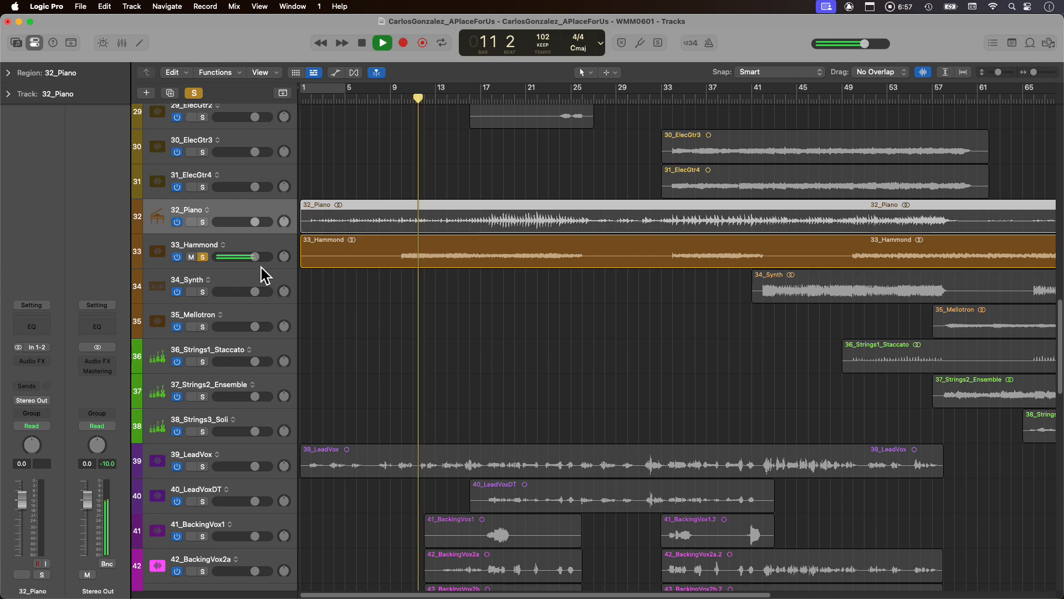
{"action": "left_click", "coordinate": [203, 222]}
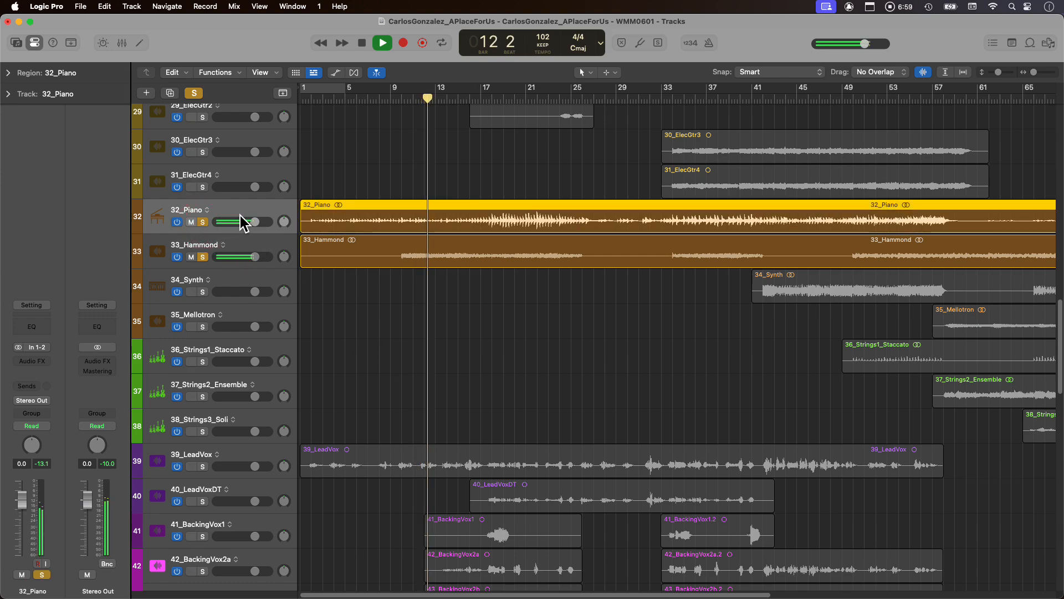
Audition the soloed piano and Hammond at bars 35 and 50, around bar 57 and near bar 73.
{"action": "left_click", "coordinate": [693, 98]}
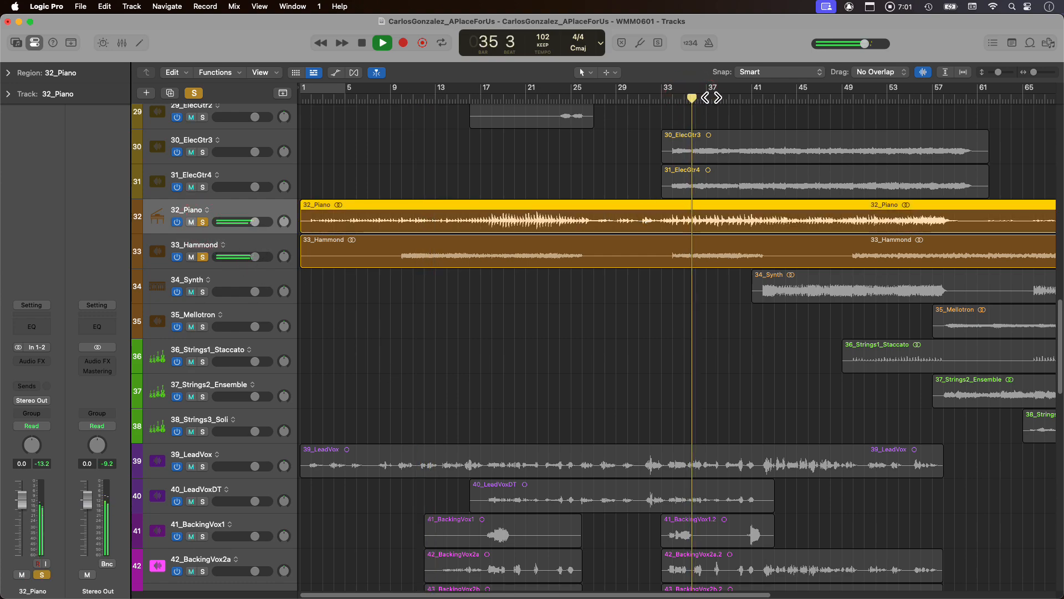
{"action": "left_click", "coordinate": [719, 100]}
{"action": "left_click", "coordinate": [856, 99]}
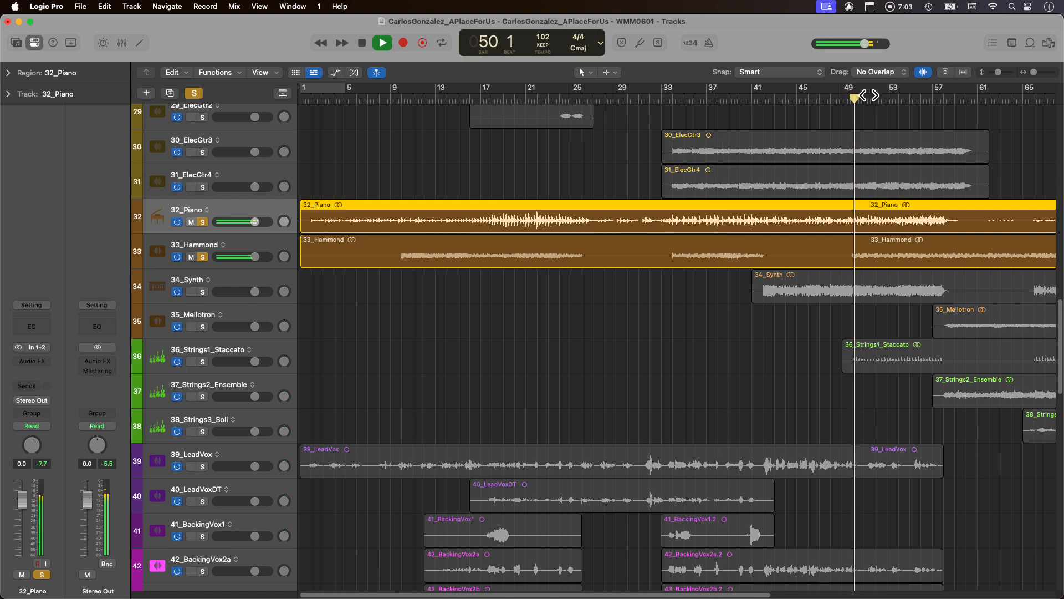
{"action": "left_click", "coordinate": [880, 99]}
{"action": "scroll", "coordinate": [824, 135], "scroll_direction": "right", "scroll_amount": 5}
{"action": "left_click", "coordinate": [824, 102]}
{"action": "scroll", "coordinate": [772, 126], "scroll_direction": "right", "scroll_amount": 8}
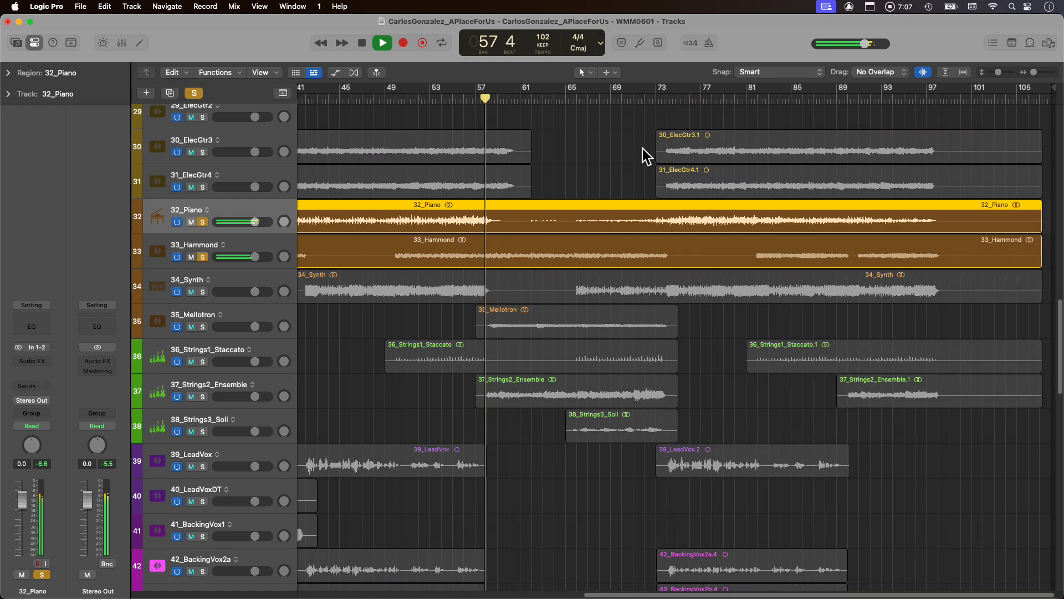
{"action": "left_click", "coordinate": [667, 98]}
Lower the master volume and enlarge the tracks to inspect the piano and Hammond regions near the song's beginning.
{"action": "left_click_drag", "start_coordinate": [863, 43], "coordinate": [776, 62]}
{"action": "scroll", "coordinate": [484, 258], "scroll_direction": "left", "scroll_amount": 10}
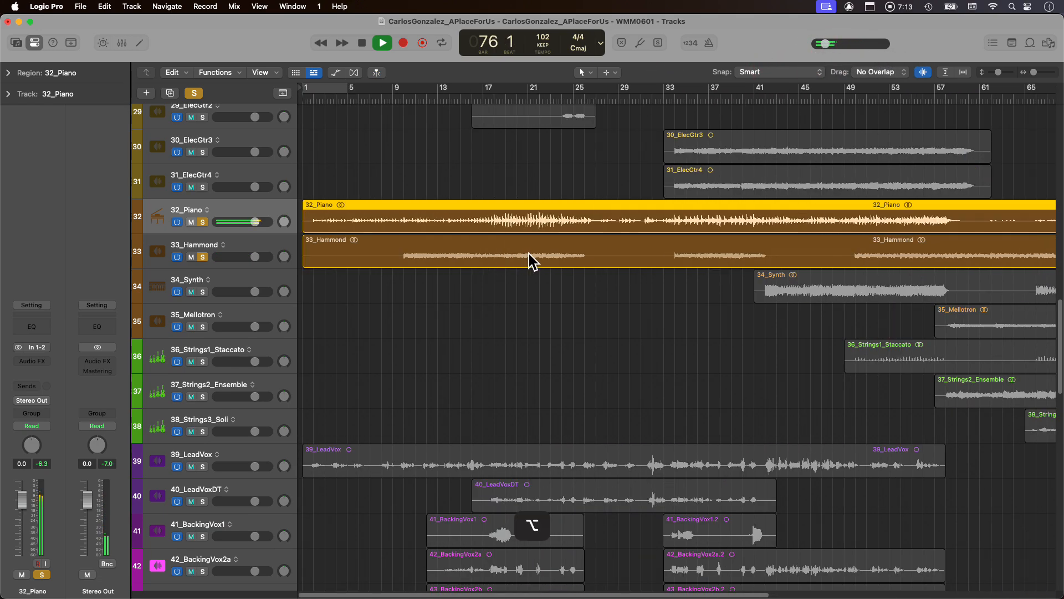
{"action": "scroll", "coordinate": [529, 254], "scroll_direction": "down", "scroll_amount": 1}
{"action": "scroll", "coordinate": [573, 274], "scroll_direction": "up", "scroll_amount": 3}
{"action": "scroll", "coordinate": [584, 284], "scroll_direction": "down", "scroll_amount": 5}
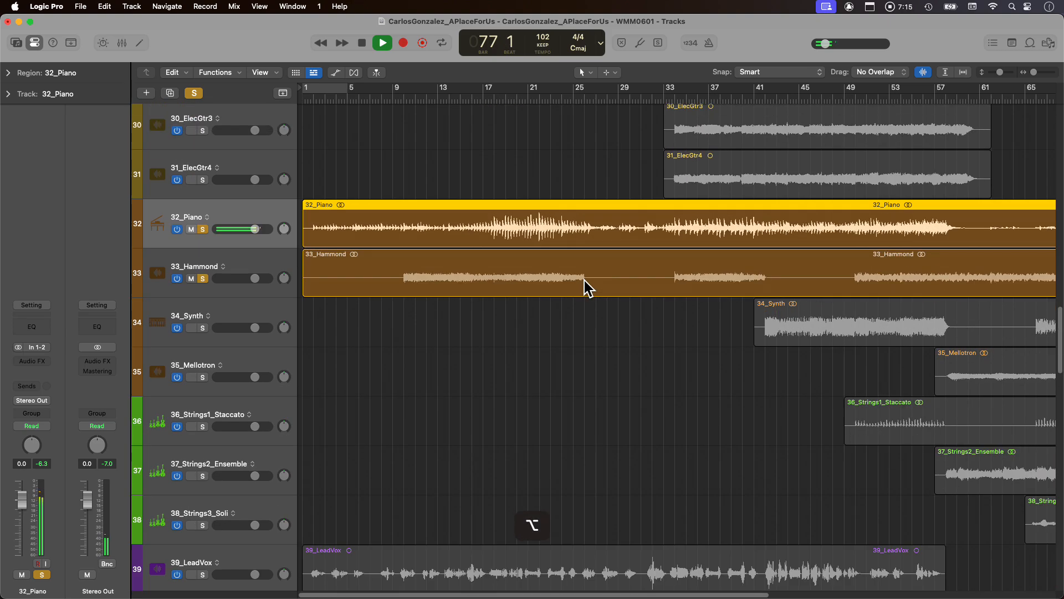
Stop playback and reset the master volume to 0.0 dB.
{"action": "scroll", "coordinate": [616, 297], "scroll_direction": "down", "scroll_amount": 3}
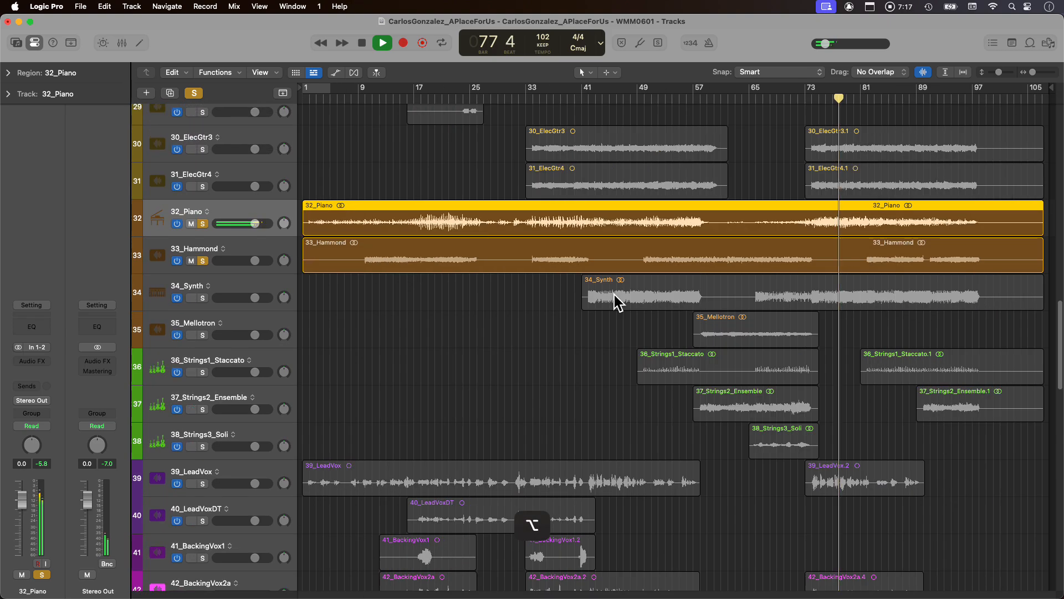
{"action": "scroll", "coordinate": [563, 277], "scroll_direction": "up", "scroll_amount": 3}
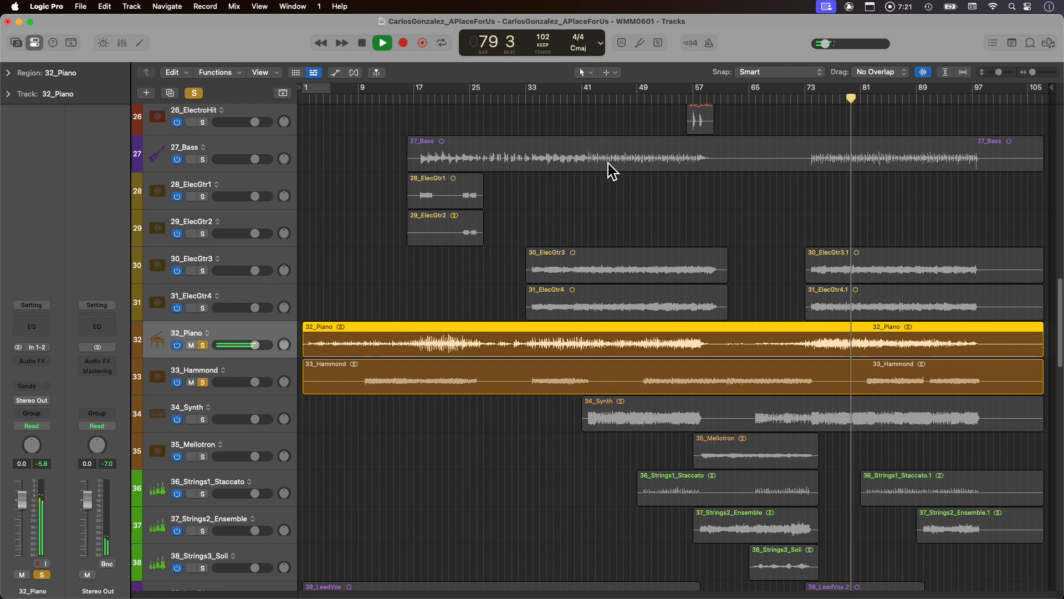
{"action": "key", "text": "space"}
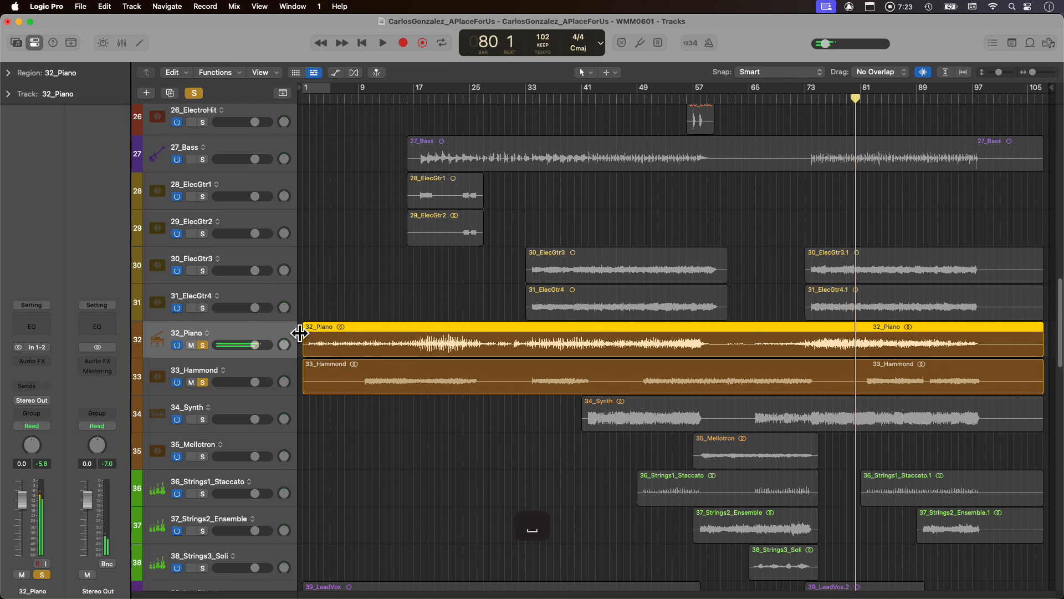
{"action": "left_click", "coordinate": [822, 43], "text": "alt"}
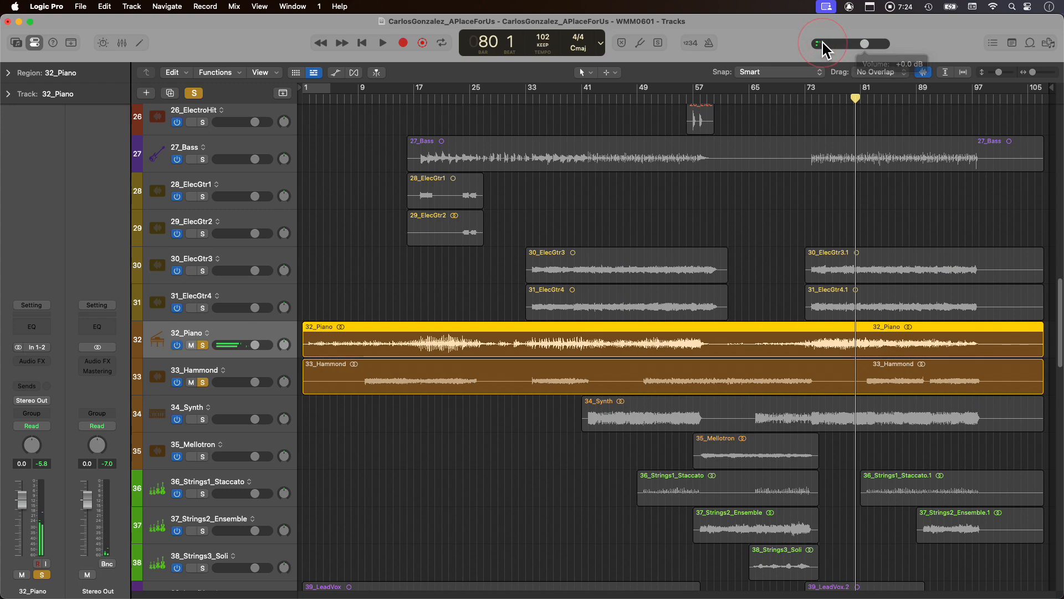
Deselect the regions and take 33_Hammond and 32_Piano out of solo.
{"action": "left_click", "coordinate": [390, 489]}
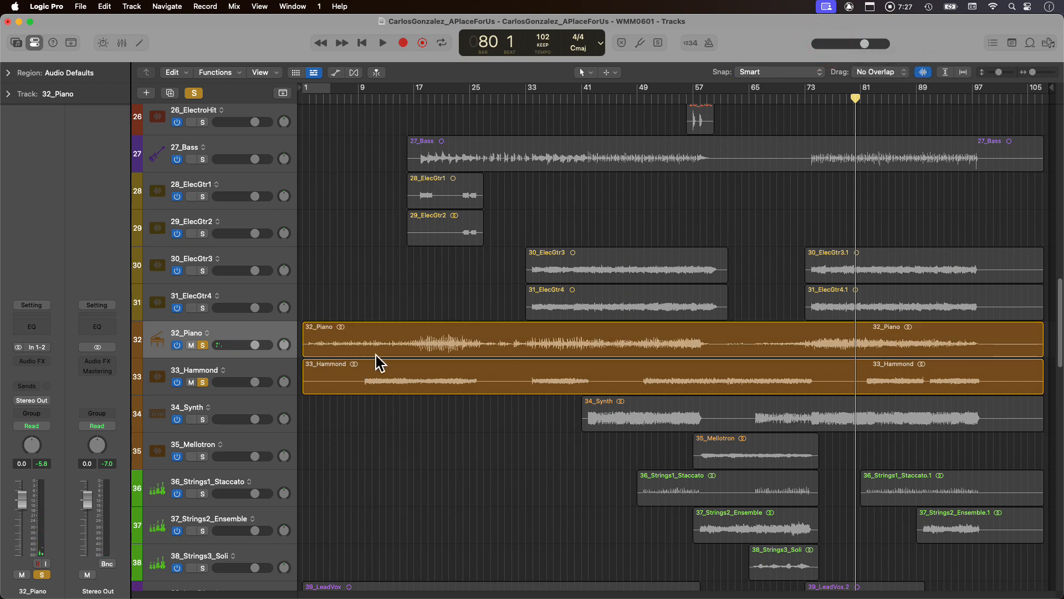
{"action": "left_click", "coordinate": [202, 382]}
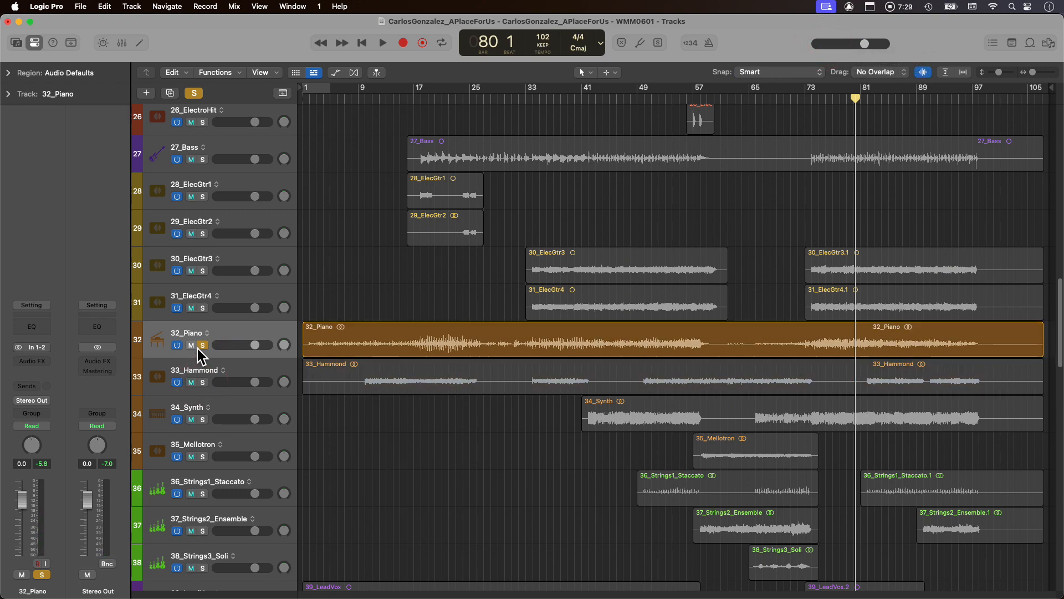
{"action": "left_click", "coordinate": [203, 345]}
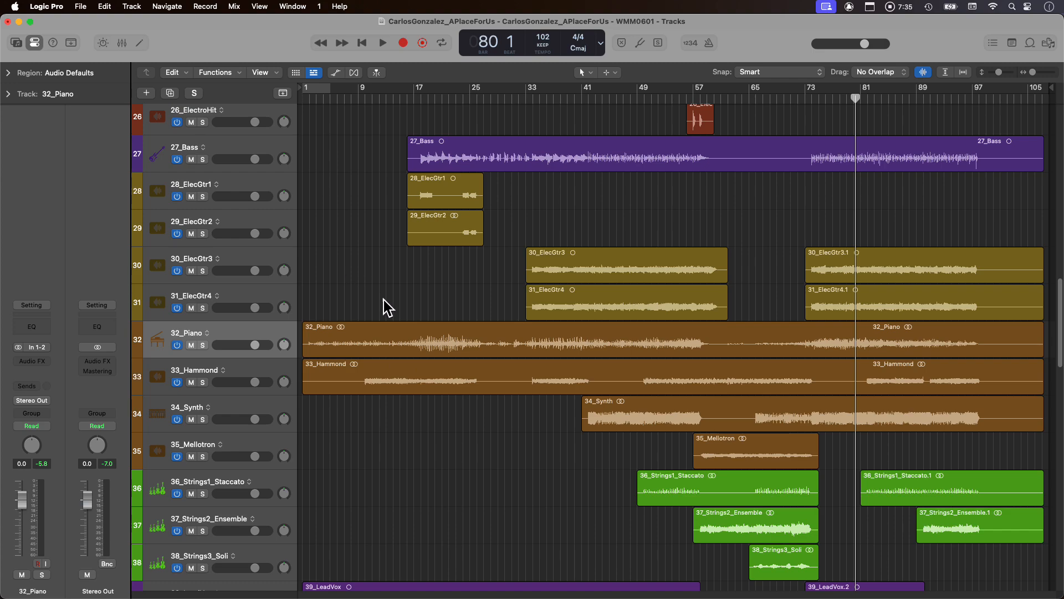
Solo 27_Bass, play it from about bar 18, and compare it with and without the piano and Hammond soloed.
{"action": "left_click", "coordinate": [235, 149]}
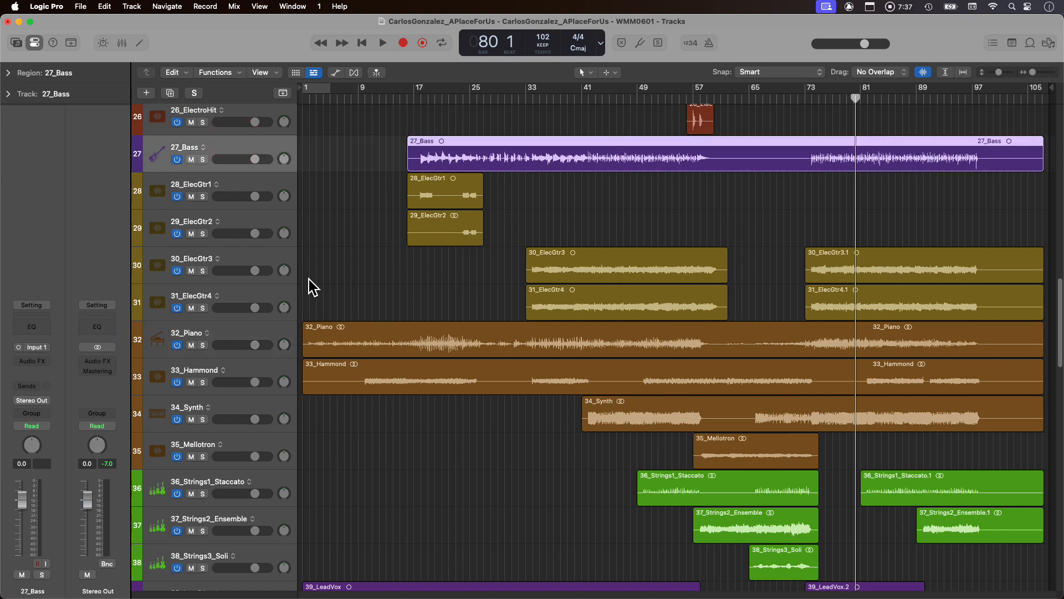
{"action": "left_click", "coordinate": [292, 337]}
{"action": "left_click", "coordinate": [269, 375]}
{"action": "left_click", "coordinate": [268, 334]}
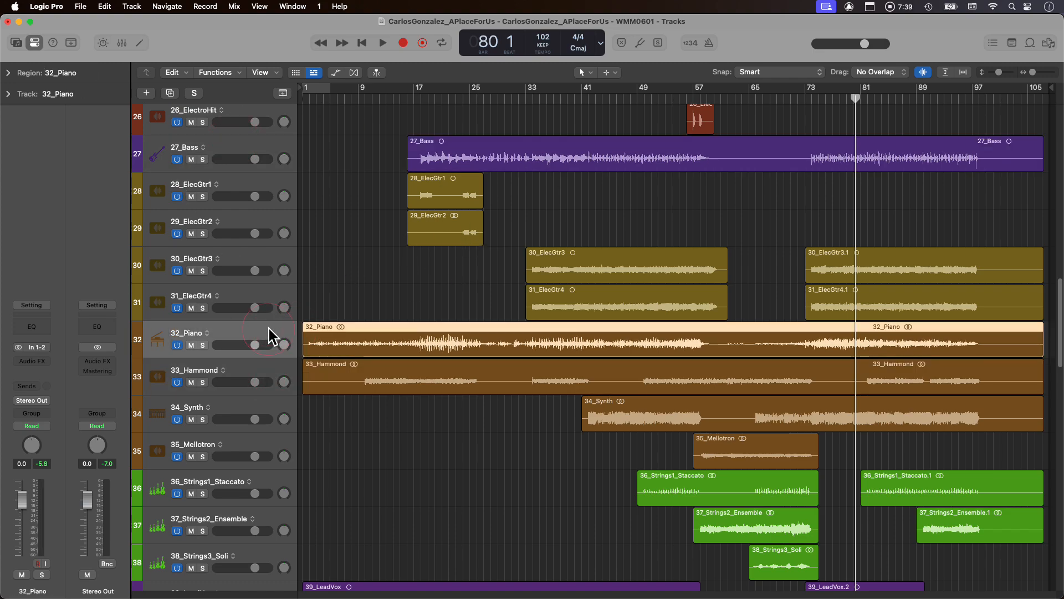
{"action": "left_click", "coordinate": [255, 149]}
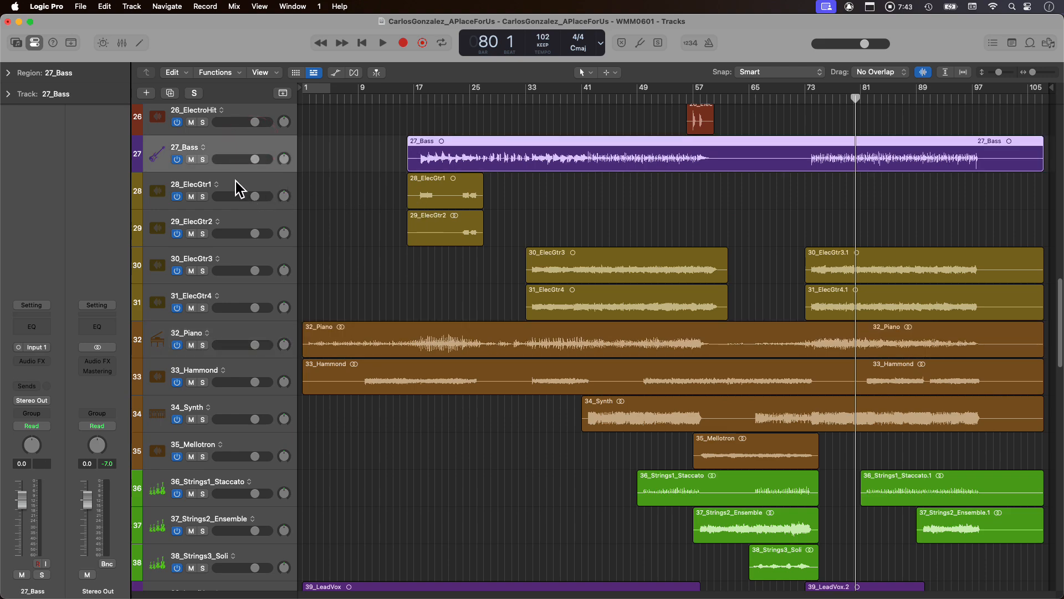
{"action": "left_click", "coordinate": [203, 159]}
{"action": "double_click", "coordinate": [425, 97]}
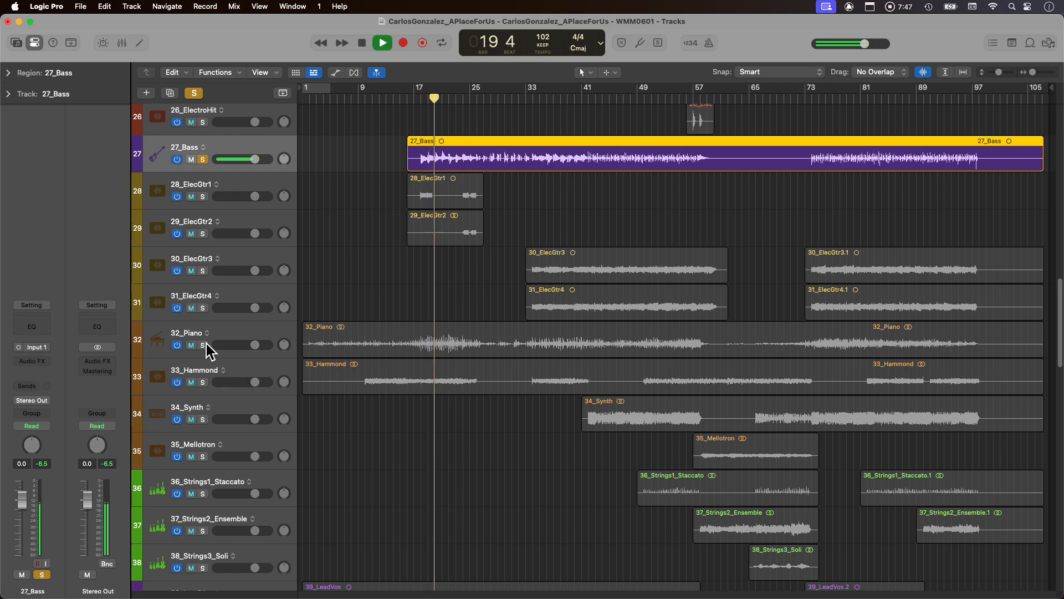
{"action": "left_click_drag", "start_coordinate": [203, 344], "coordinate": [201, 382]}
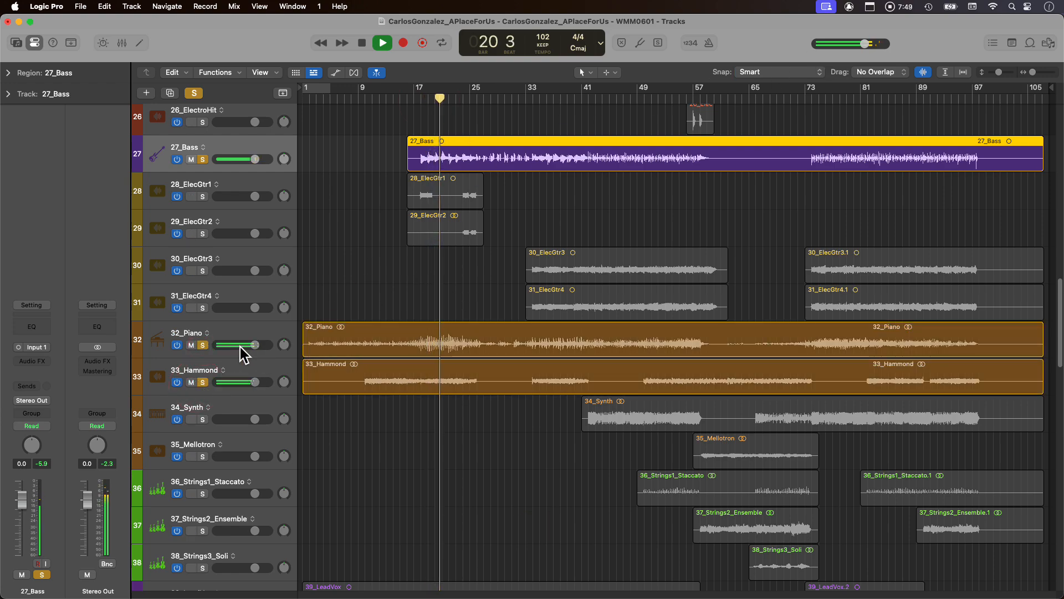
{"action": "left_click_drag", "start_coordinate": [203, 345], "coordinate": [203, 382]}
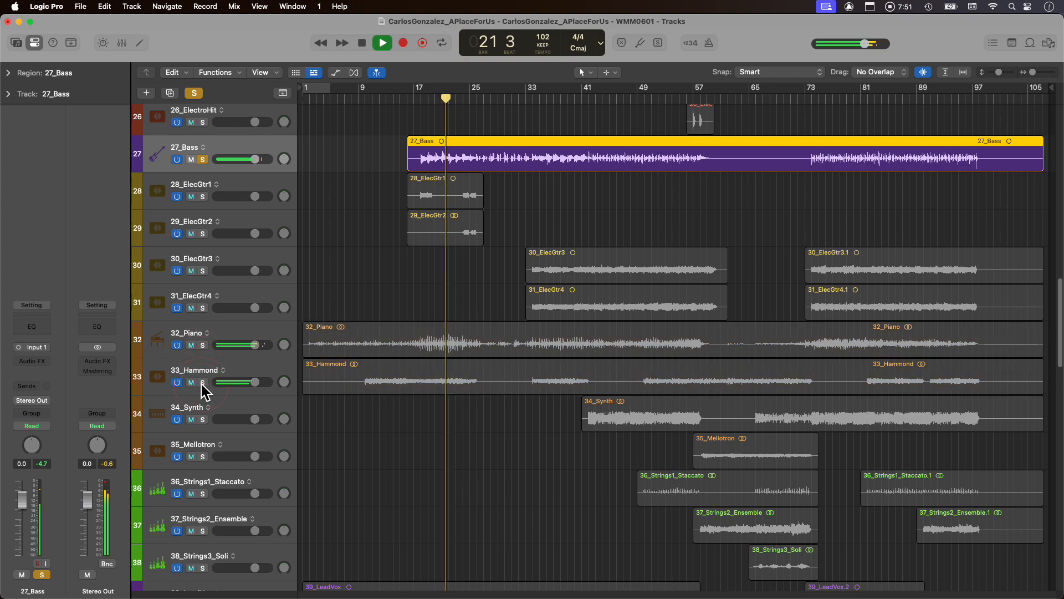
Lower 32_Piano and 33_Hammond together to -16.8 dB and solo both alongside the bass.
{"action": "left_click", "coordinate": [244, 340]}
{"action": "left_click", "coordinate": [245, 373], "text": "shift"}
{"action": "left_click_drag", "start_coordinate": [255, 345], "coordinate": [232, 349]}
{"action": "left_click", "coordinate": [203, 345]}
Audition the soloed bass, piano and Hammond near bars 48, 54, 75 and 81.
{"action": "left_click", "coordinate": [634, 98]}
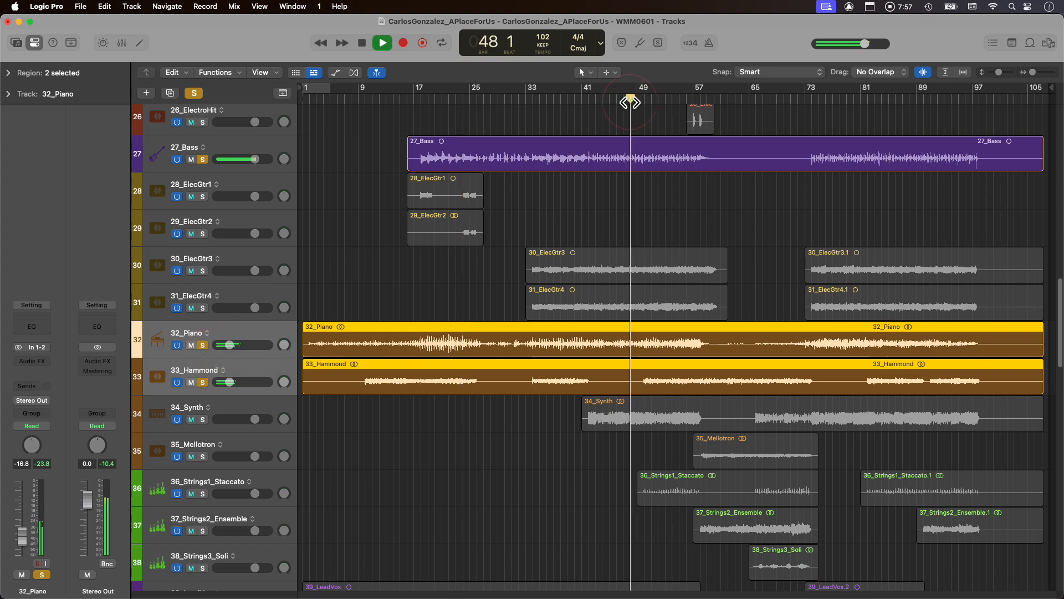
{"action": "left_click", "coordinate": [673, 99]}
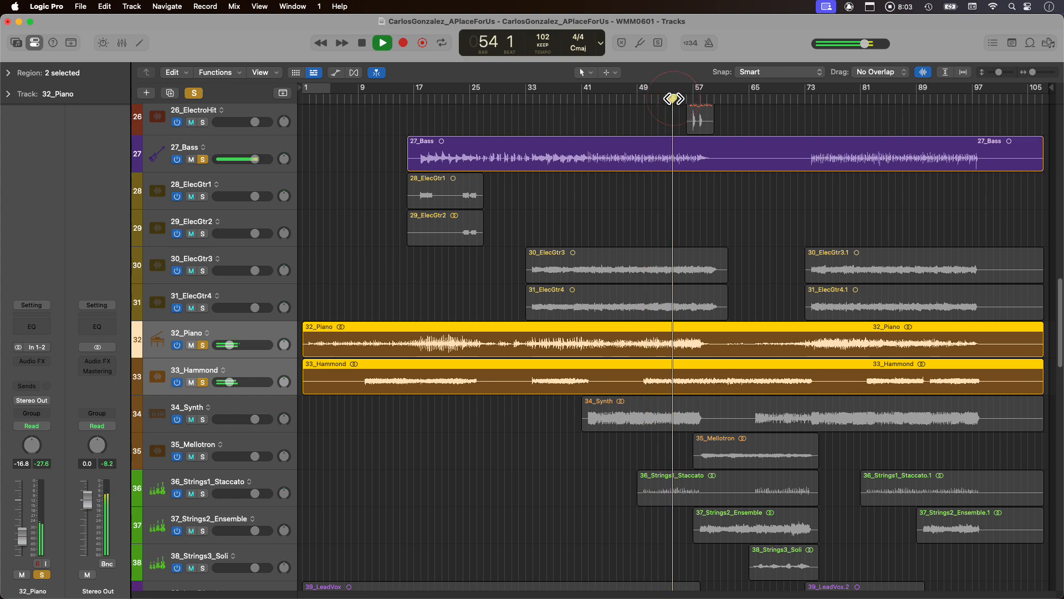
{"action": "left_click", "coordinate": [817, 99]}
{"action": "left_click", "coordinate": [860, 98]}
Play from about bar 15, adding 39_LeadVox to the solo and lowering its volume.
{"action": "scroll", "coordinate": [667, 323], "scroll_direction": "down", "scroll_amount": 10}
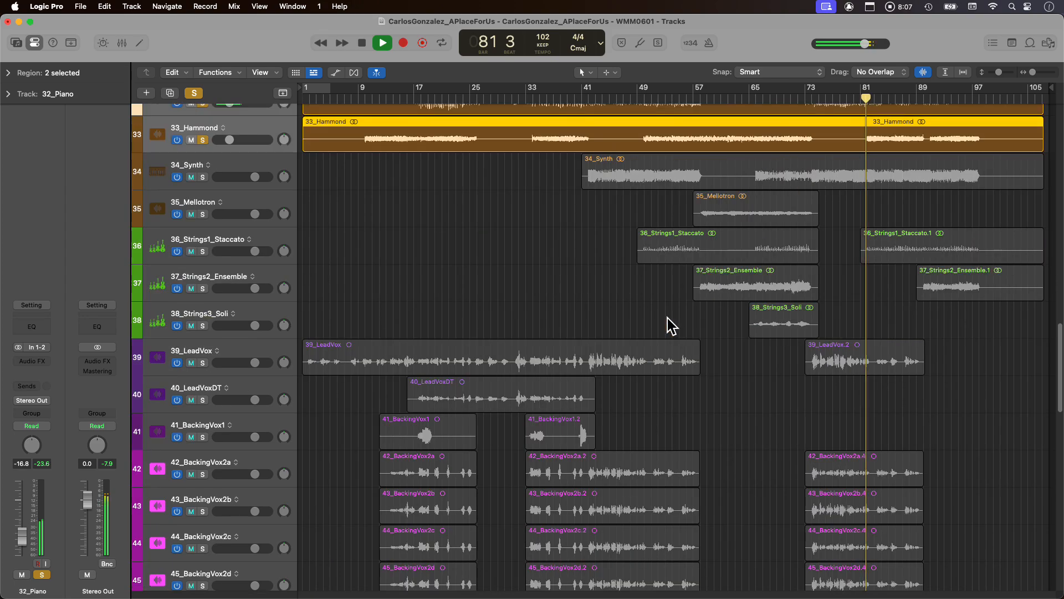
{"action": "scroll", "coordinate": [660, 322], "scroll_direction": "up", "scroll_amount": 4}
{"action": "left_click", "coordinate": [400, 98]}
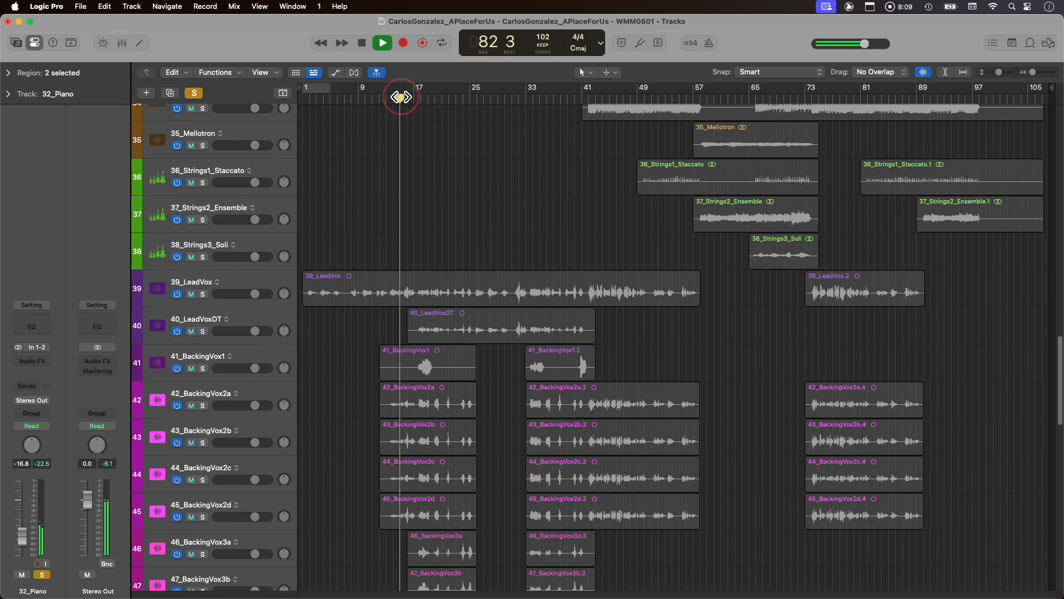
{"action": "left_click", "coordinate": [202, 293]}
{"action": "left_click", "coordinate": [225, 299]}
{"action": "left_click_drag", "start_coordinate": [255, 294], "coordinate": [235, 298]}
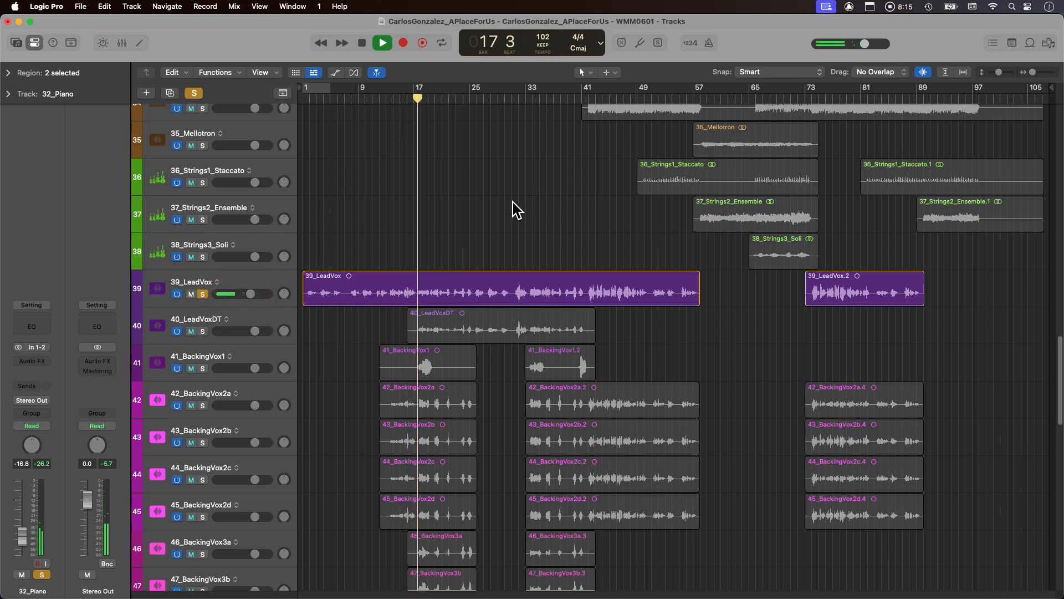
Raise the volume of the selected 32_Piano and 33_Hammond tracks to -7.0 dB.
{"action": "scroll", "coordinate": [523, 201], "scroll_direction": "up", "scroll_amount": 5}
{"action": "left_click_drag", "start_coordinate": [244, 265], "coordinate": [256, 260]}
Add 34_Synth to the solo, play from about bar 42, and lower the 39_LeadVox and 34_Synth volumes.
{"action": "scroll", "coordinate": [557, 238], "scroll_direction": "down", "scroll_amount": 2}
{"action": "left_click", "coordinate": [203, 266]}
{"action": "left_click_drag", "start_coordinate": [250, 451], "coordinate": [236, 451]}
{"action": "left_click_drag", "start_coordinate": [577, 99], "coordinate": [588, 100]}
{"action": "left_click_drag", "start_coordinate": [256, 266], "coordinate": [241, 266]}
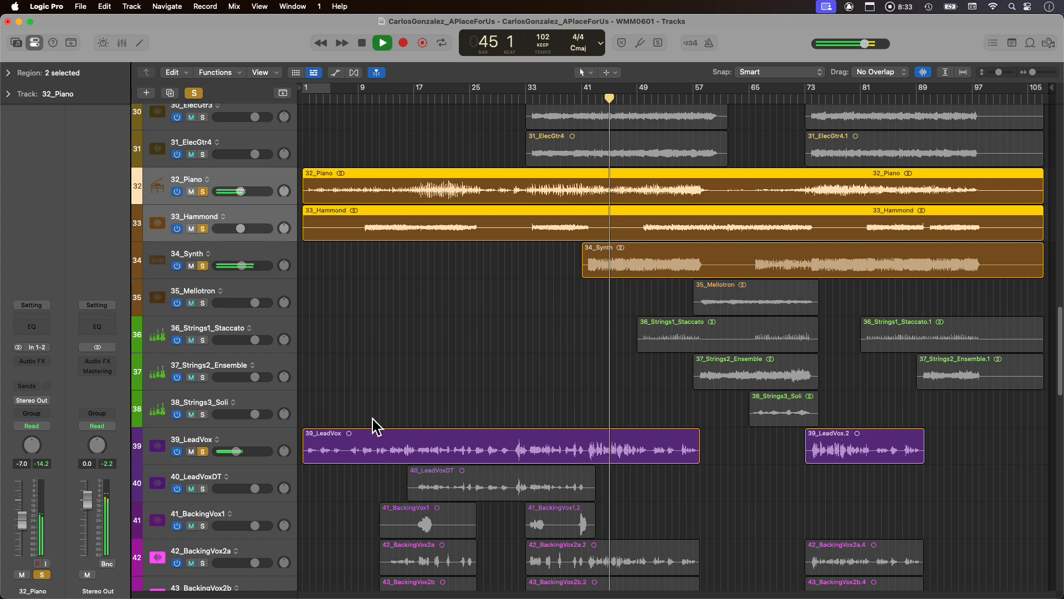
Stop playback and clear all track solos at once.
{"action": "key", "text": "space"}
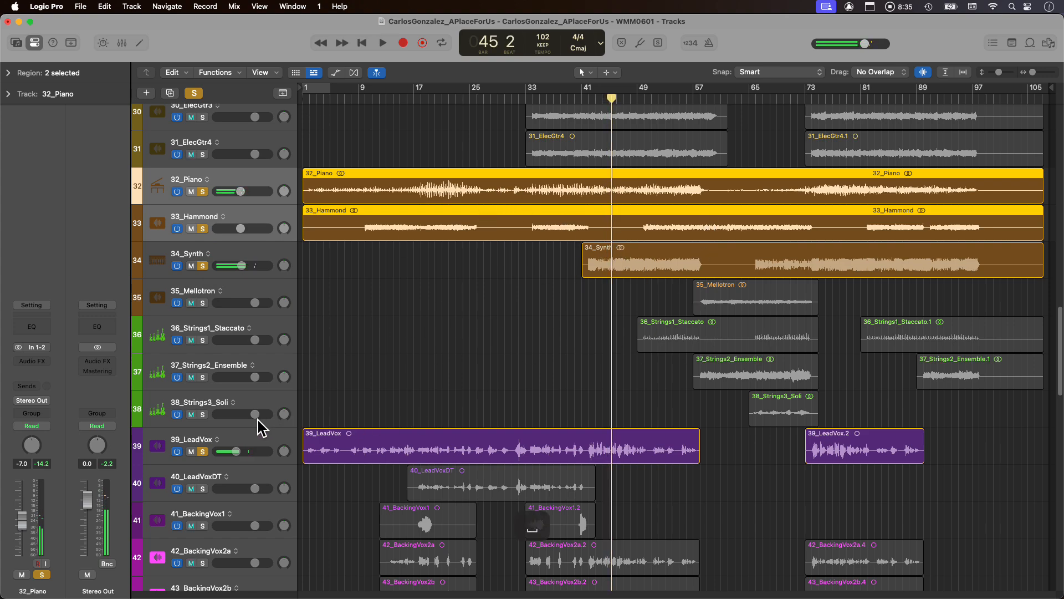
{"action": "left_click", "coordinate": [202, 451], "text": "alt"}
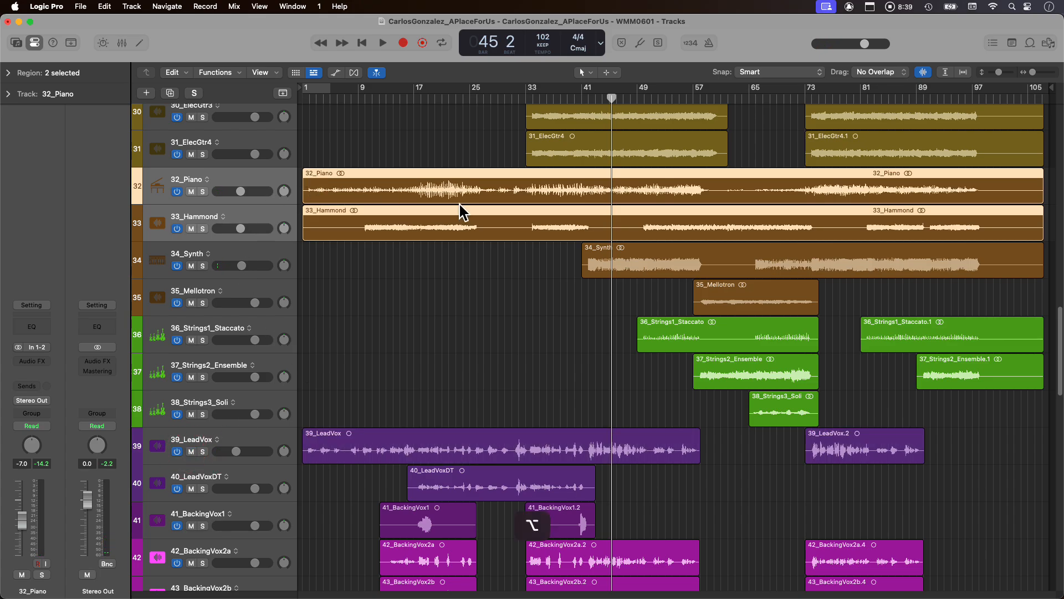
Select the drum and percussion tracks from 01_Drumkit1_KickIn through 21_Taiko, solo them together and play them around bar 17.
{"action": "scroll", "coordinate": [457, 204], "scroll_direction": "down", "scroll_amount": 10}
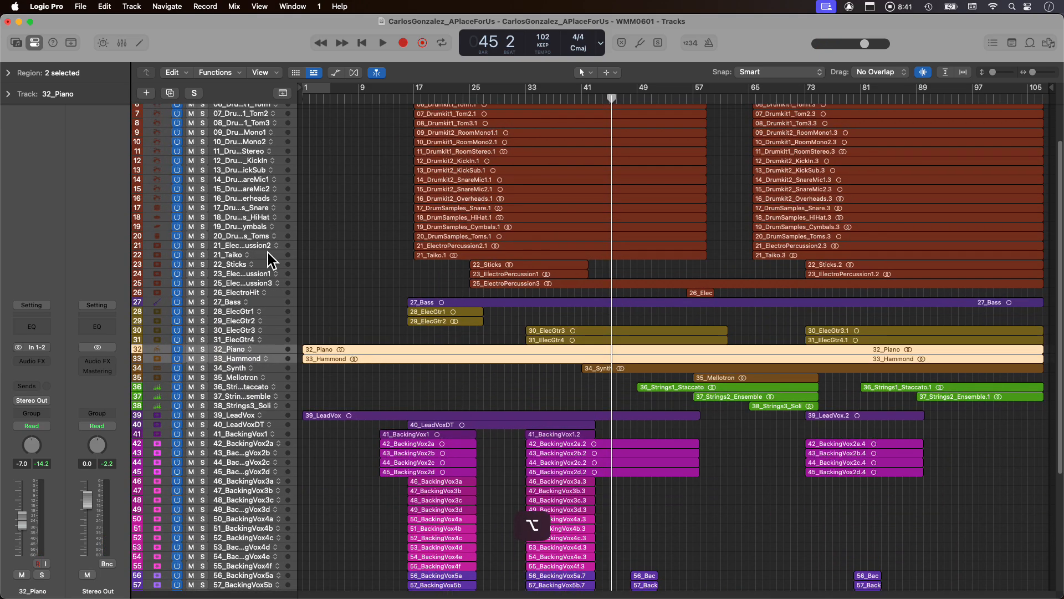
{"action": "scroll", "coordinate": [506, 268], "scroll_direction": "up", "scroll_amount": 6}
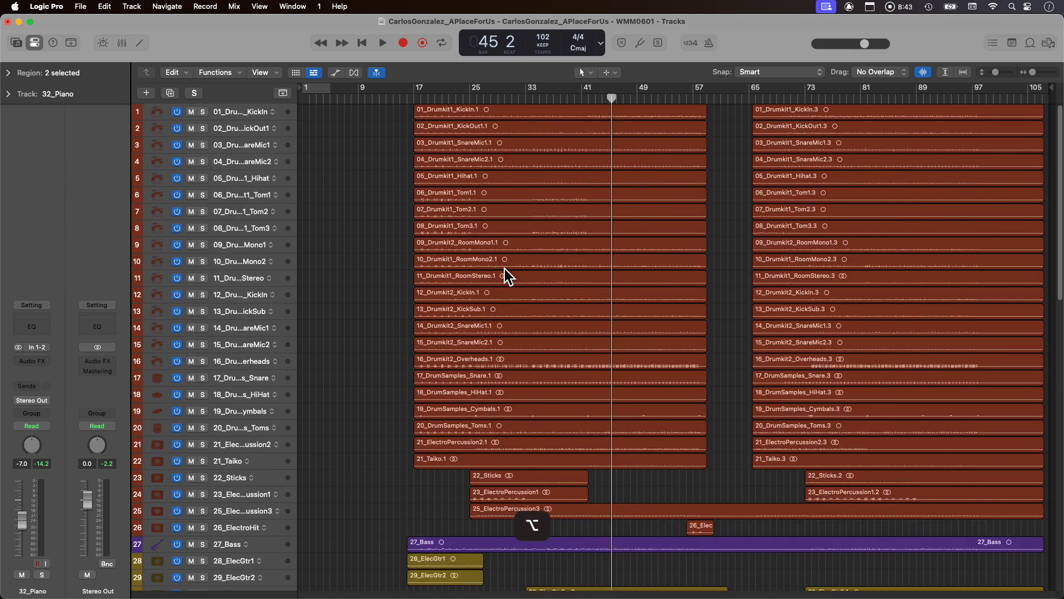
{"action": "left_click", "coordinate": [254, 111]}
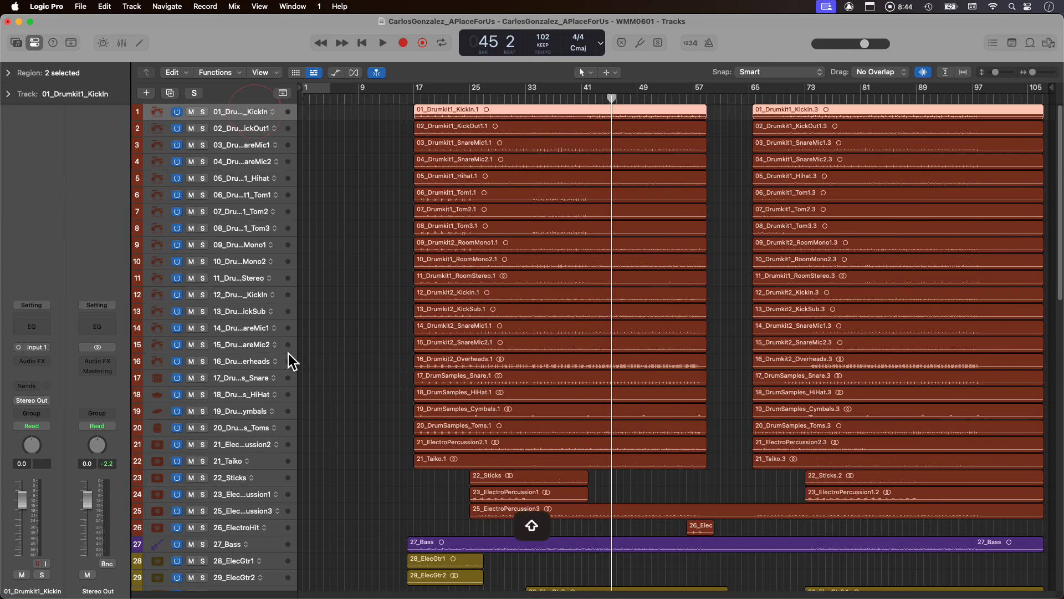
{"action": "left_click", "coordinate": [251, 460], "text": "shift"}
{"action": "key", "text": "s"}
Lower the master volume to -8.9 dB and reset the Stereo Out peak level.
{"action": "scroll", "coordinate": [488, 302], "scroll_direction": "up", "scroll_amount": 3}
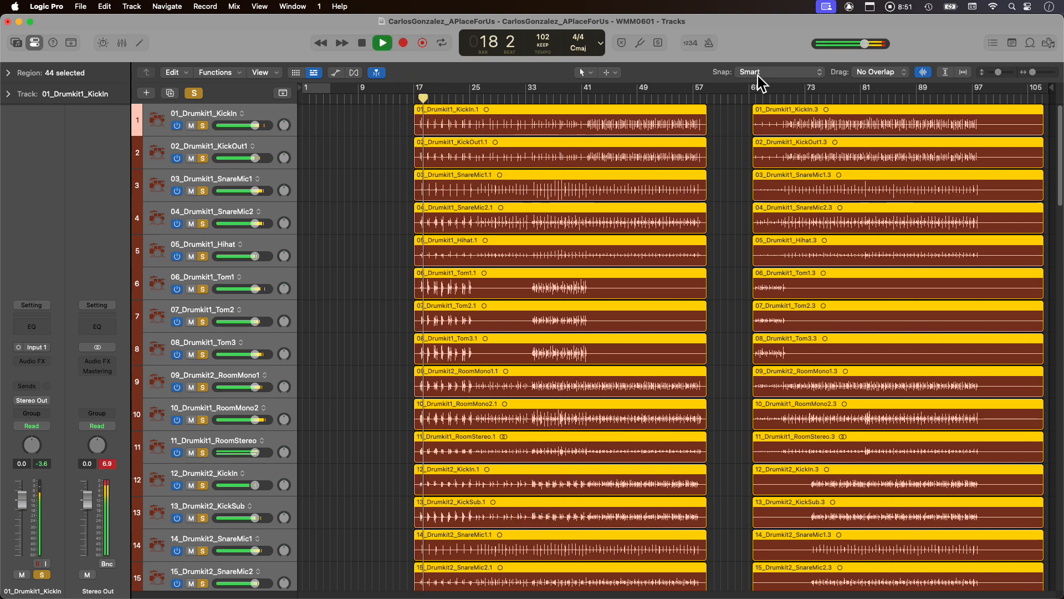
{"action": "left_click_drag", "start_coordinate": [870, 43], "coordinate": [823, 50]}
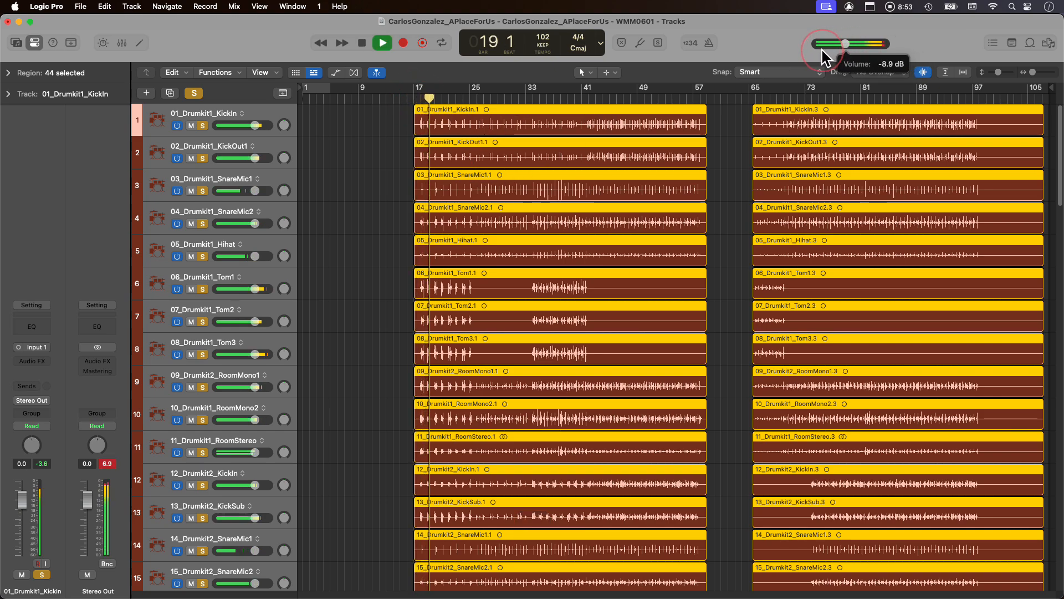
{"action": "left_click", "coordinate": [107, 463]}
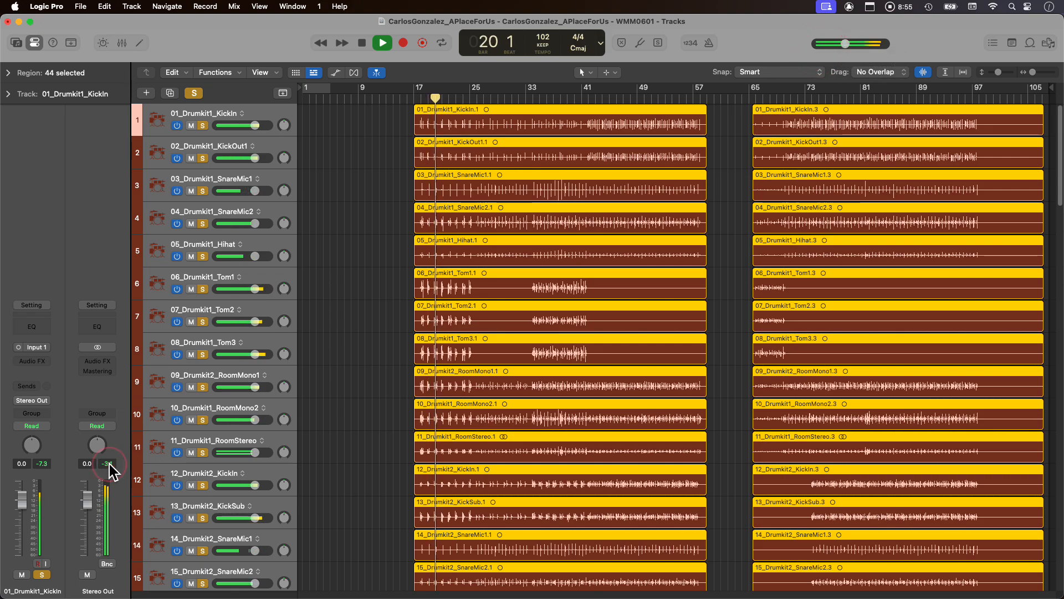
Review the soloed drum and percussion tracks down to 21_Taiko and audition them near bars 32 and 44.
{"action": "scroll", "coordinate": [480, 287], "scroll_direction": "down", "scroll_amount": 6}
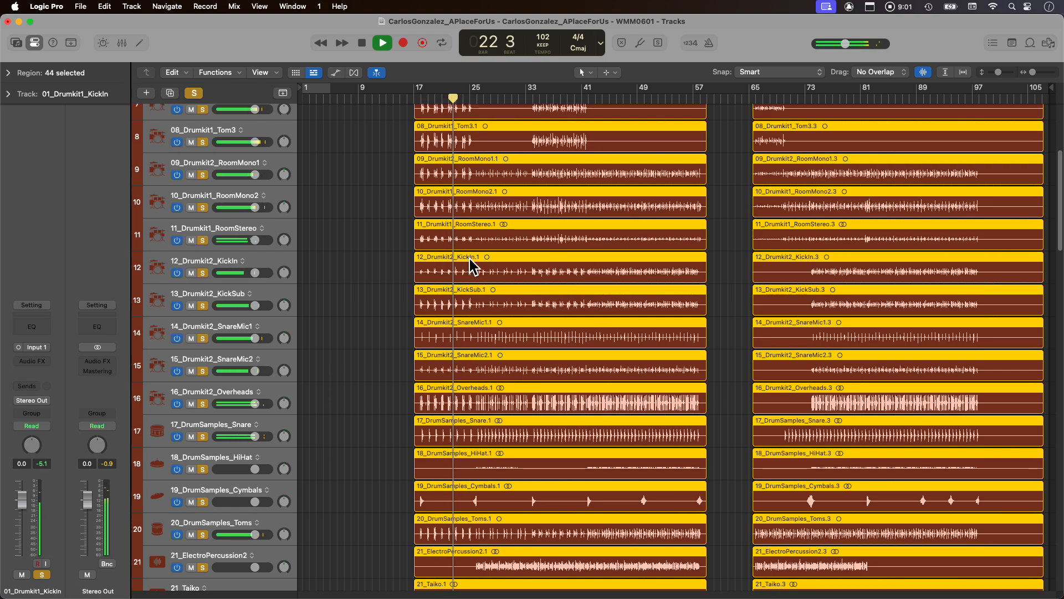
{"action": "scroll", "coordinate": [470, 260], "scroll_direction": "down", "scroll_amount": 6}
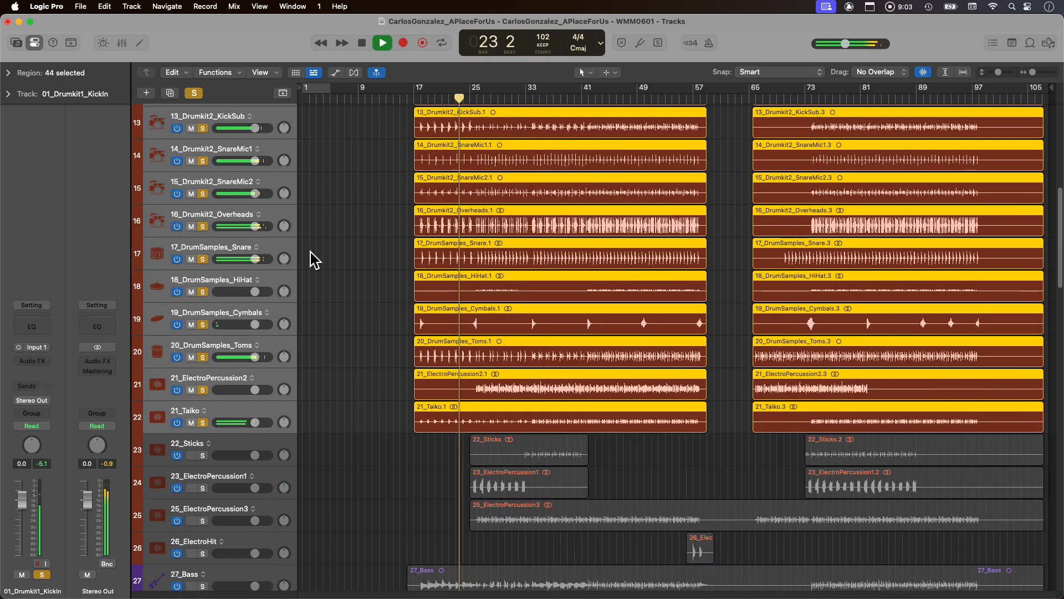
{"action": "left_click", "coordinate": [519, 99]}
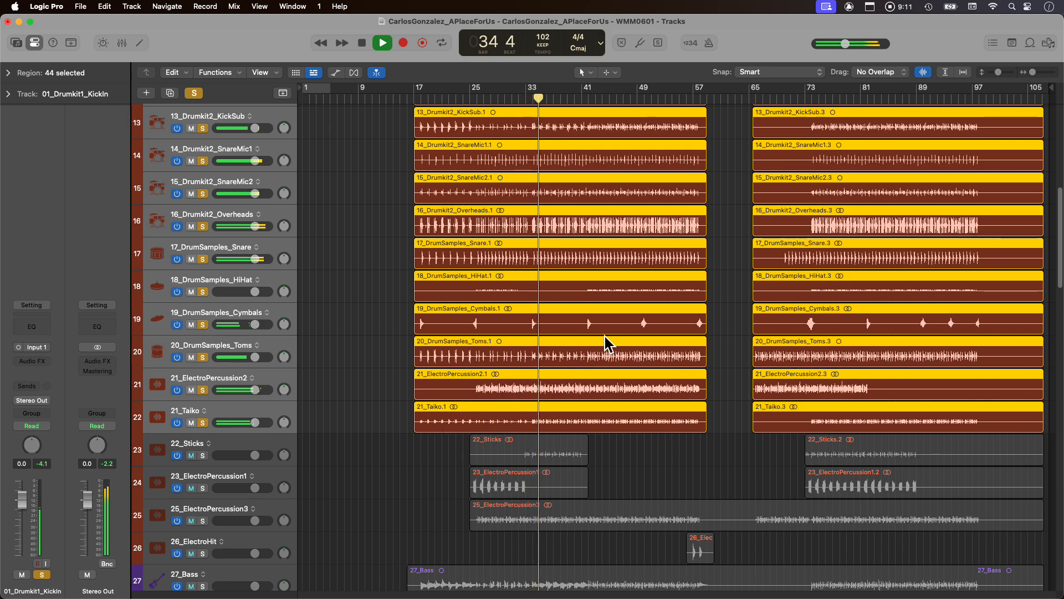
{"action": "left_click", "coordinate": [606, 99]}
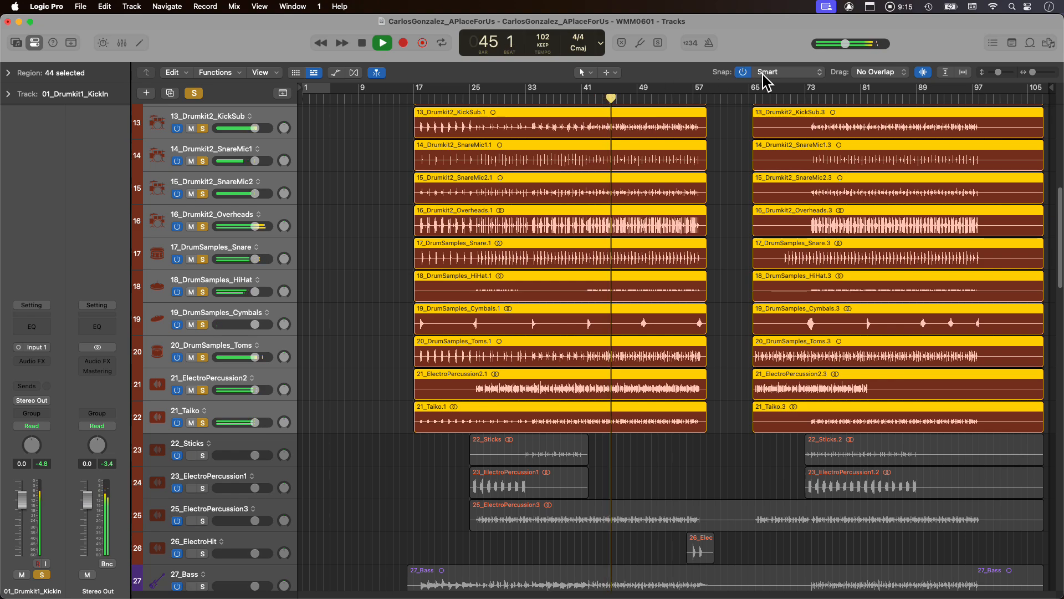
Stop playback, clear the drum solos and region selection, and reset the master volume to 0.0 dB.
{"action": "left_click_drag", "start_coordinate": [845, 44], "coordinate": [863, 46]}
{"action": "key", "text": "space"}
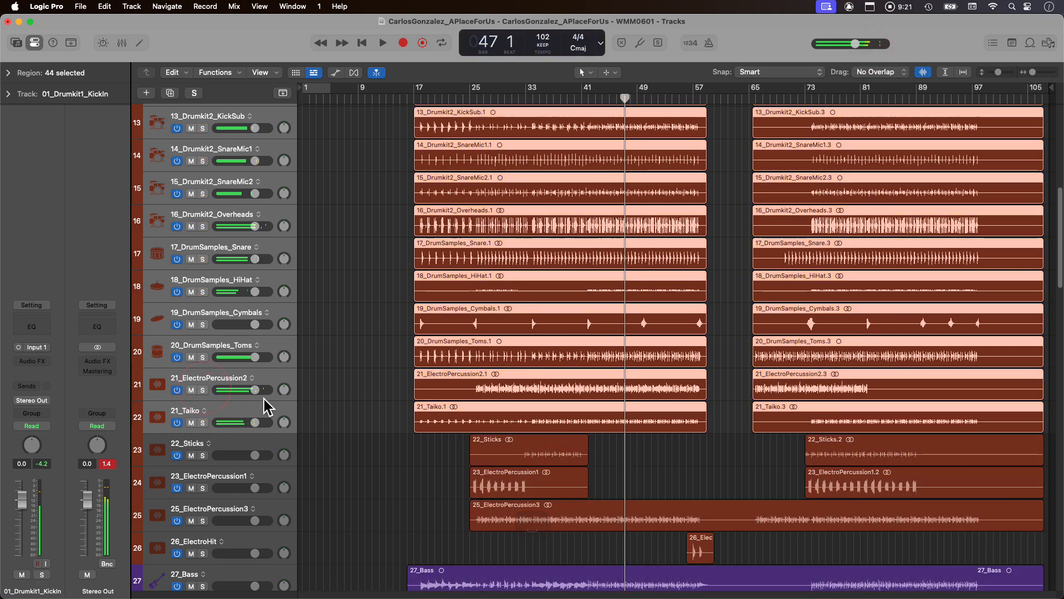
{"action": "left_click", "coordinate": [340, 384]}
{"action": "left_click_drag", "start_coordinate": [860, 44], "coordinate": [870, 45]}
{"action": "left_click", "coordinate": [867, 44], "text": "alt"}
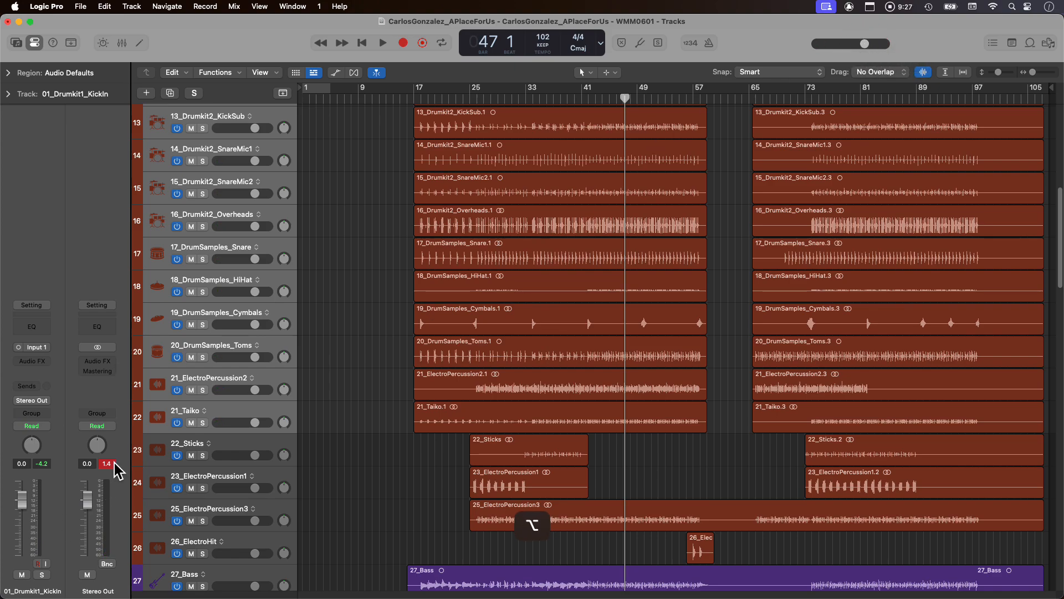
Clear the Stereo Out peak level and show the Mixer below the tracks.
{"action": "scroll", "coordinate": [438, 351], "scroll_direction": "down", "scroll_amount": 10}
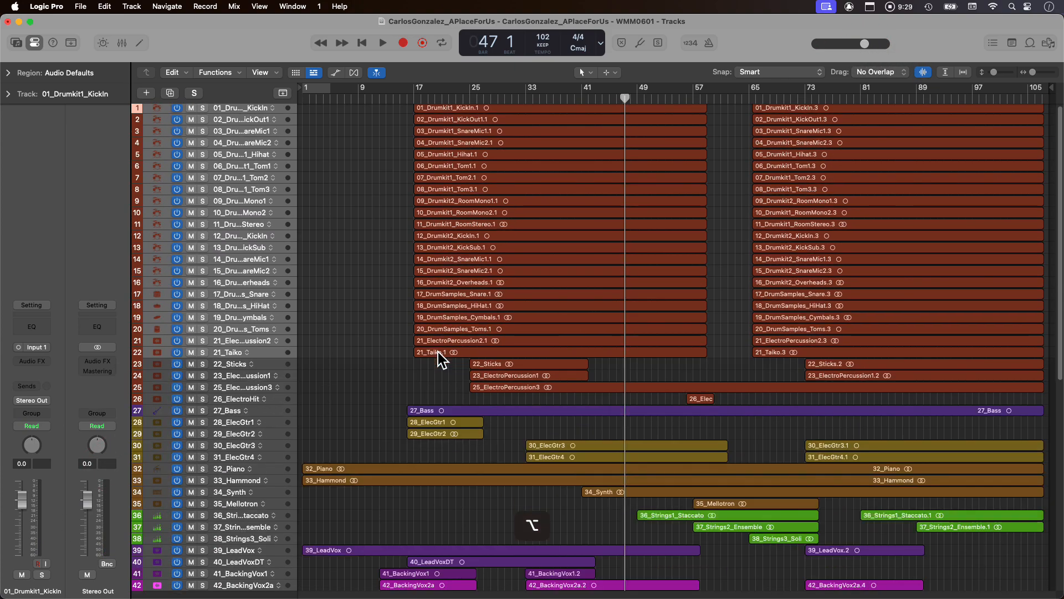
{"action": "scroll", "coordinate": [438, 352], "scroll_direction": "up", "scroll_amount": 5}
{"action": "key", "text": "x"}
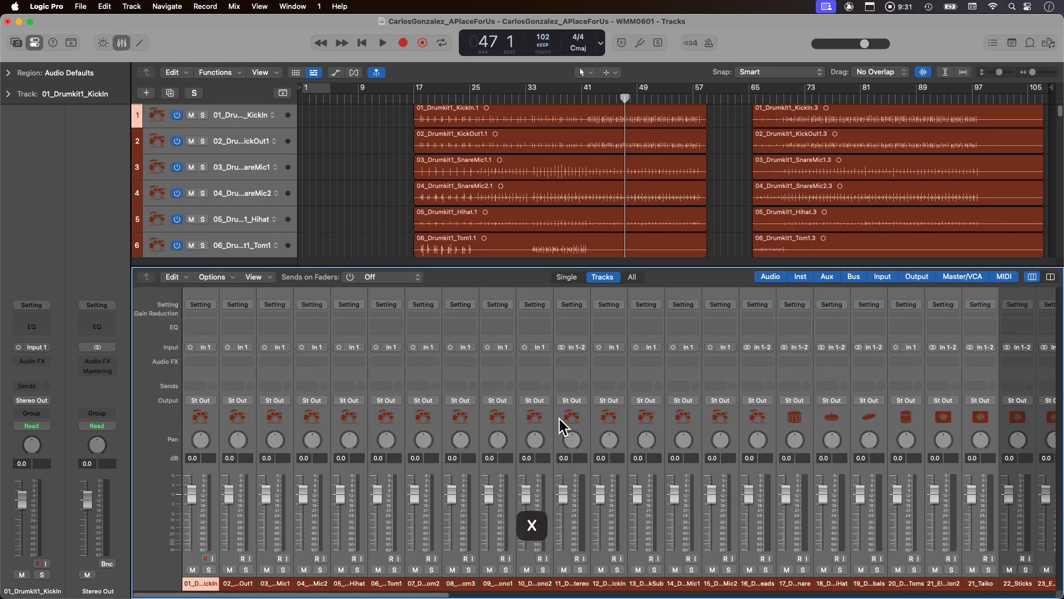
Lower the selected drum and percussion tracks 01 through 21 to -15.0 dB together while auditioning them soloed from bar 35.
{"action": "left_click_drag", "start_coordinate": [194, 493], "coordinate": [203, 537]}
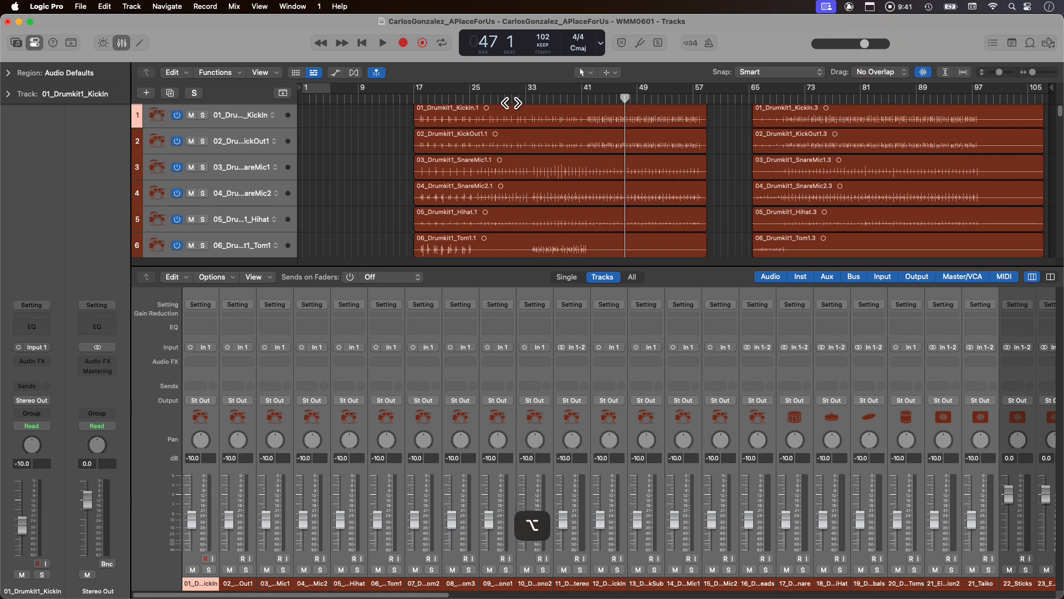
{"action": "left_click", "coordinate": [540, 98]}
{"action": "key", "text": "space"}
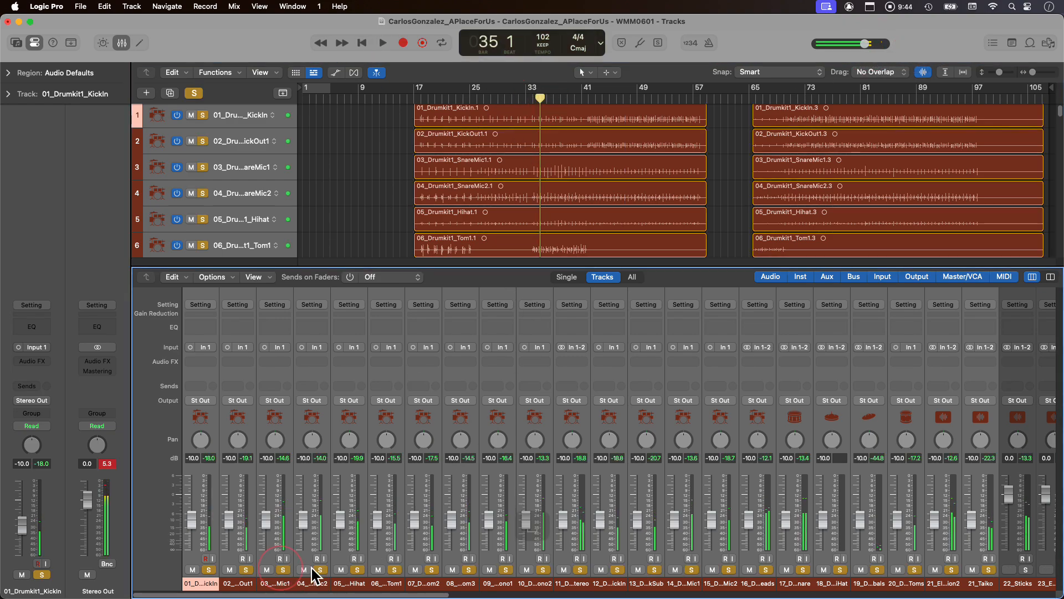
{"action": "key", "text": "space"}
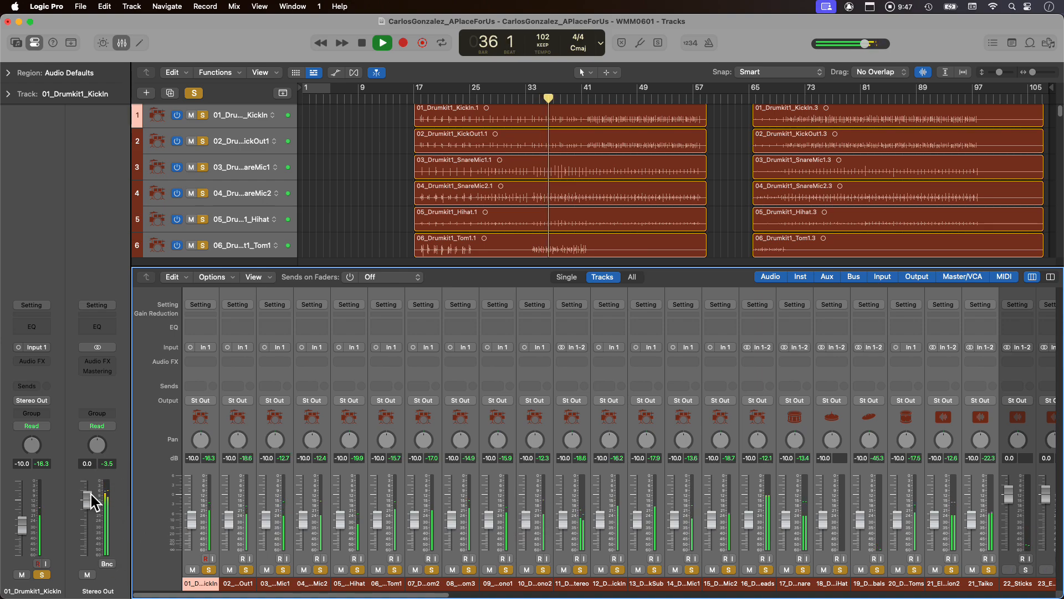
{"action": "left_click_drag", "start_coordinate": [193, 510], "coordinate": [192, 529]}
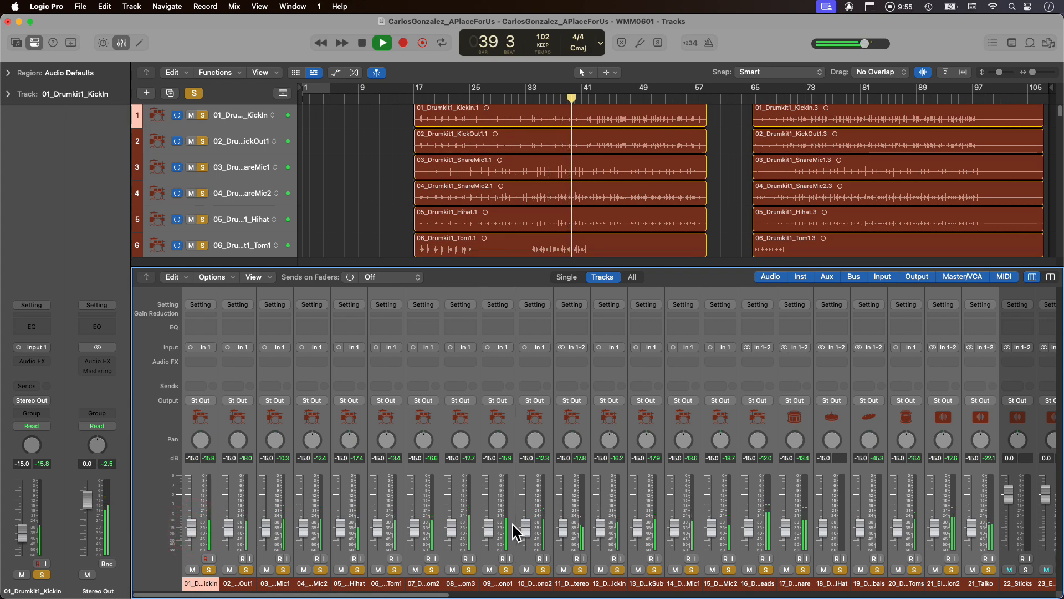
Select the channels from 22_Sticks through the last backing vocals and lower their faders together to -15.0 dB.
{"action": "scroll", "coordinate": [610, 449], "scroll_direction": "right", "scroll_amount": 8}
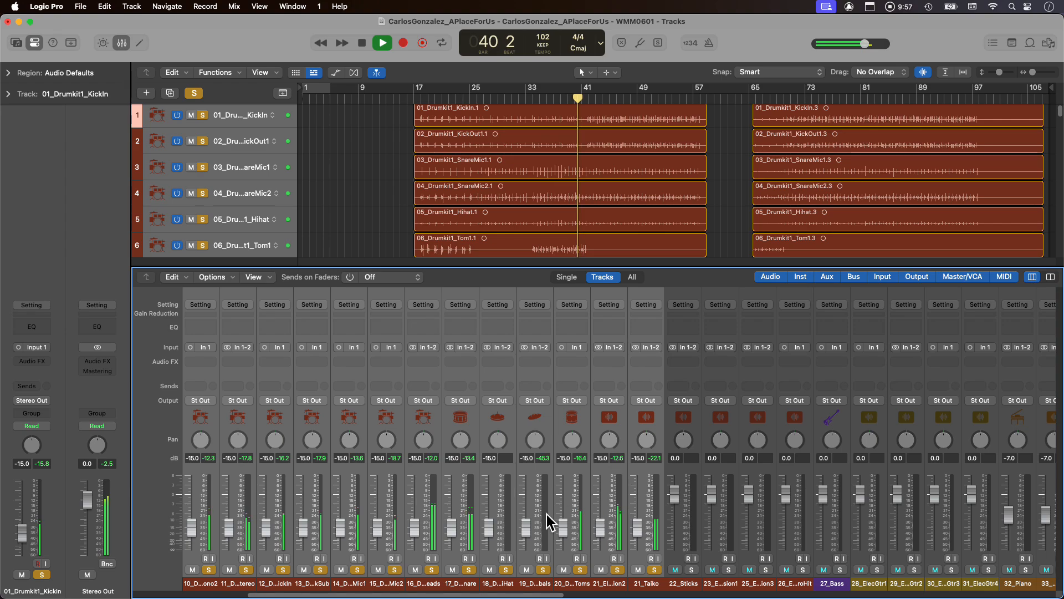
{"action": "left_click", "coordinate": [686, 584]}
{"action": "scroll", "coordinate": [717, 540], "scroll_direction": "right", "scroll_amount": 10}
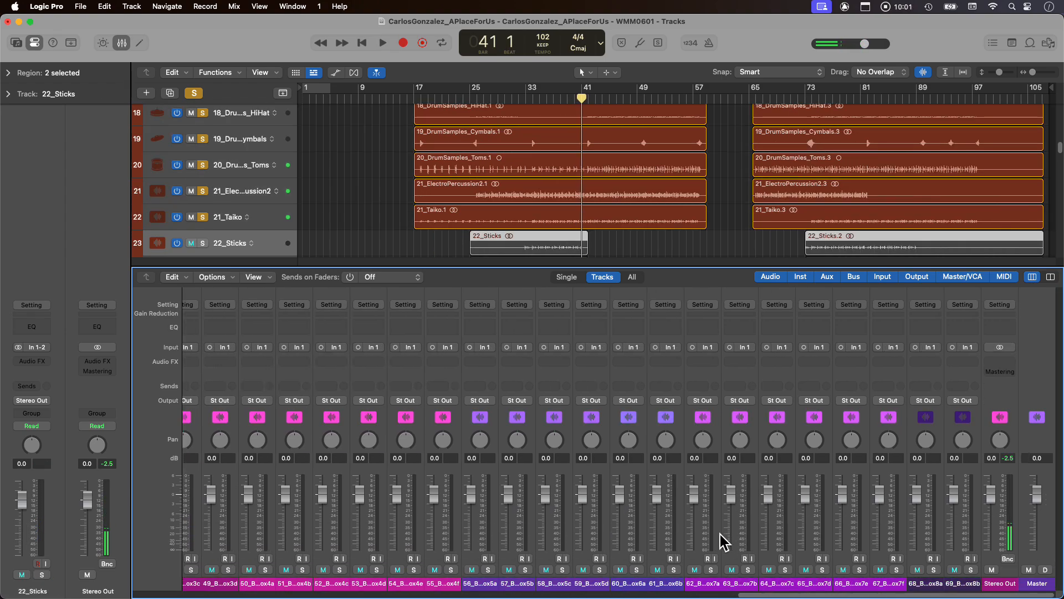
{"action": "left_click", "coordinate": [942, 581], "text": "shift"}
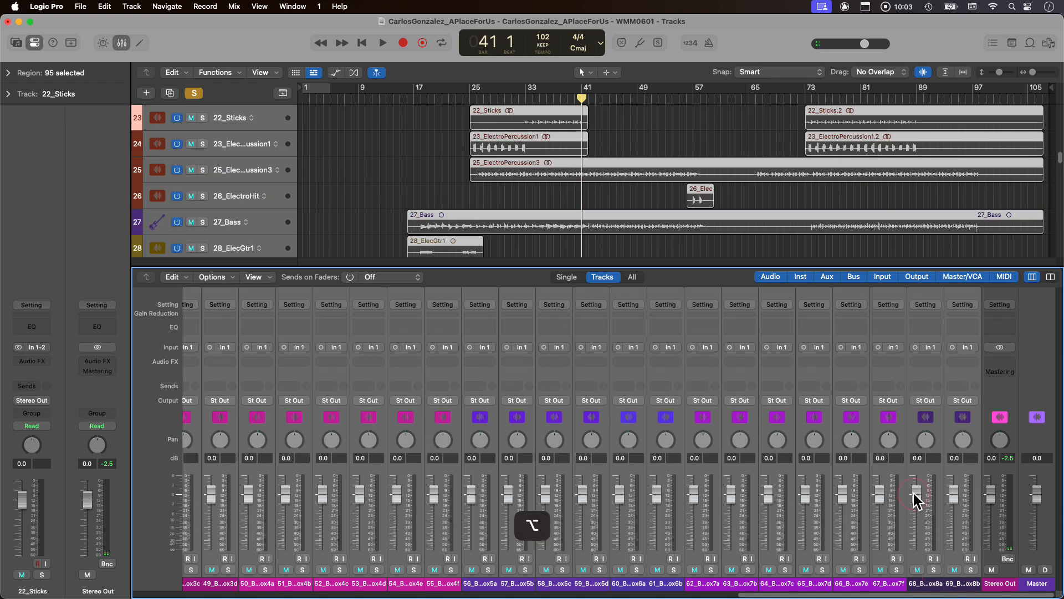
{"action": "left_click_drag", "start_coordinate": [358, 492], "coordinate": [361, 548]}
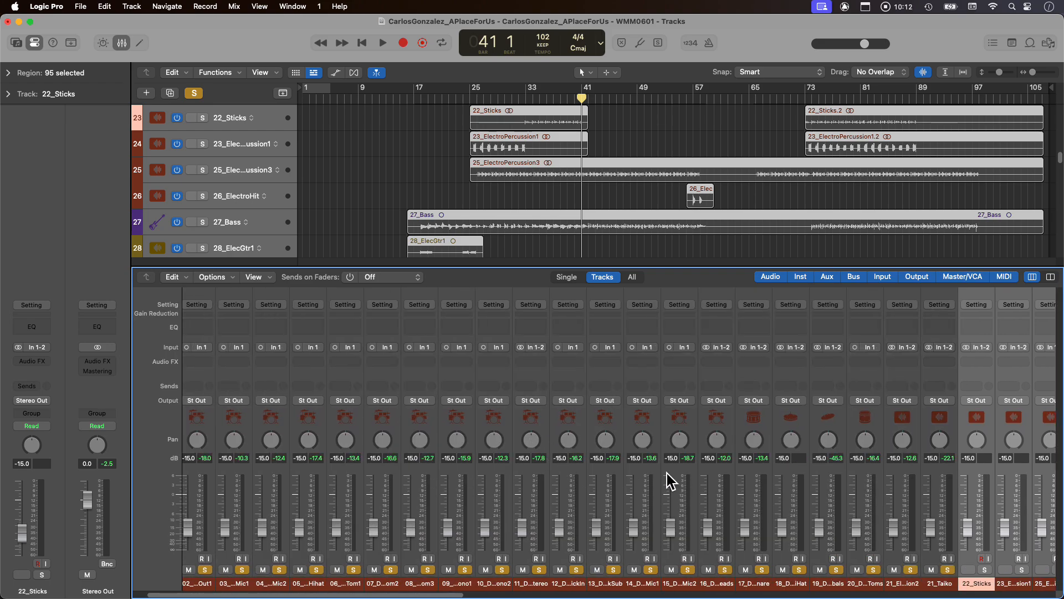
Select 21_Taiko, hide the Mixer, and clear all drum solos.
{"action": "scroll", "coordinate": [667, 473], "scroll_direction": "right", "scroll_amount": 4}
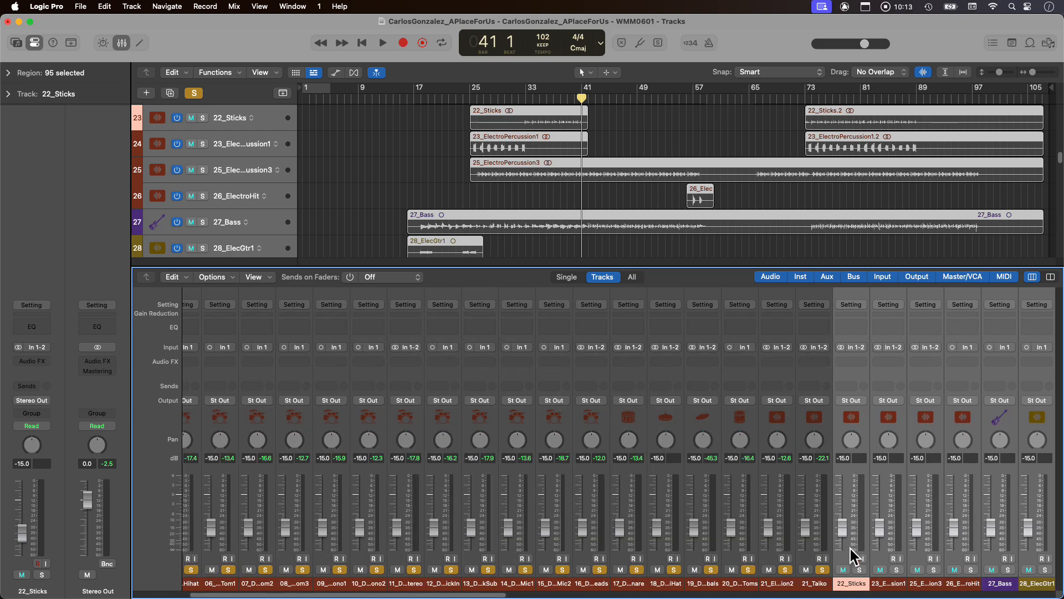
{"action": "left_click", "coordinate": [811, 584]}
{"action": "scroll", "coordinate": [765, 554], "scroll_direction": "right", "scroll_amount": 15}
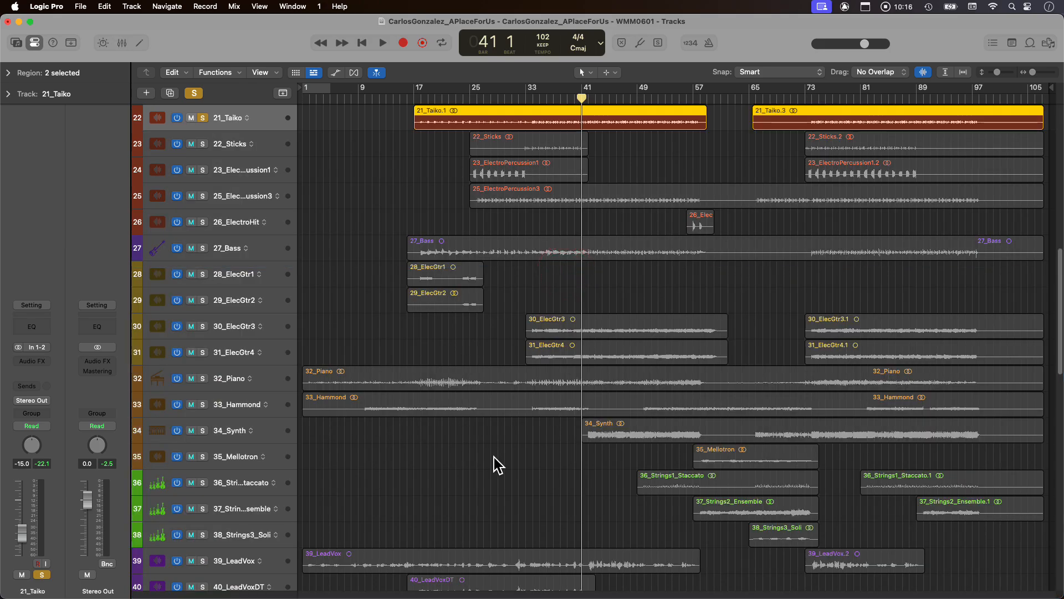
{"action": "left_click", "coordinate": [494, 464]}
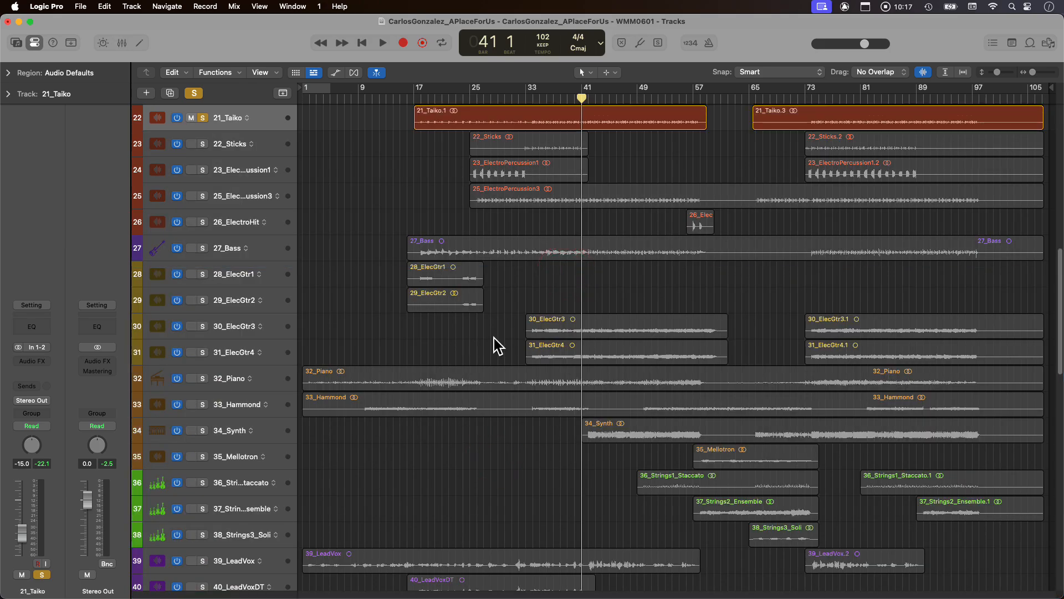
{"action": "scroll", "coordinate": [494, 344], "scroll_direction": "up", "scroll_amount": 10}
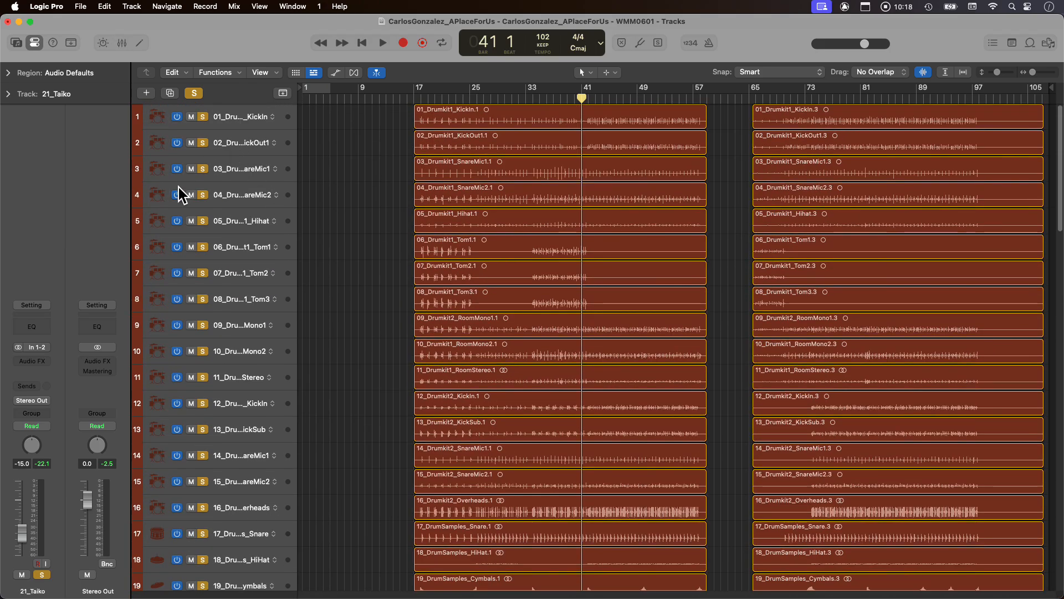
{"action": "scroll", "coordinate": [374, 191], "scroll_direction": "down", "scroll_amount": 2}
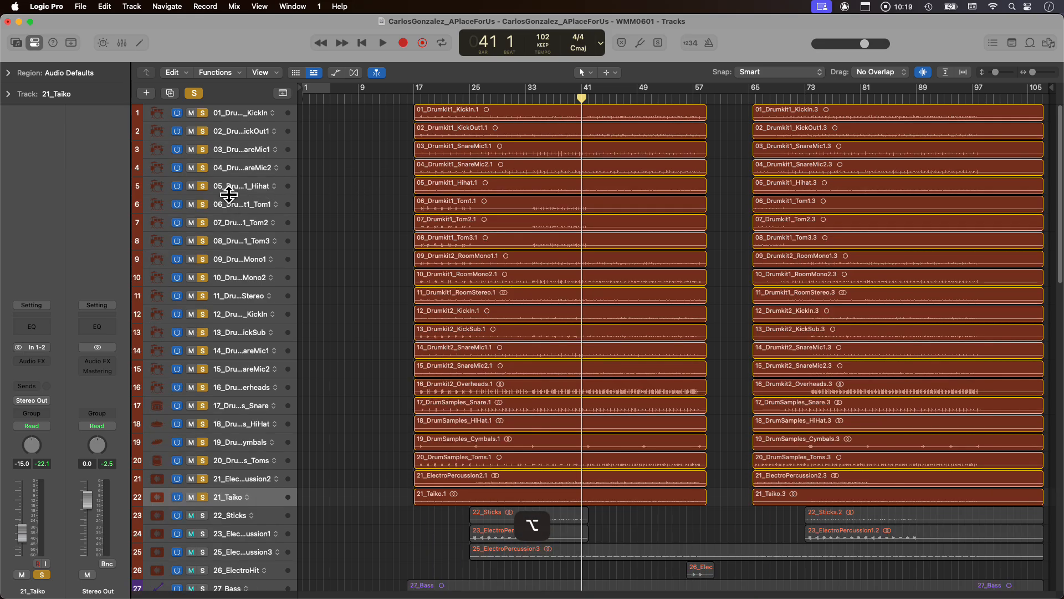
{"action": "left_click", "coordinate": [204, 187], "text": "alt"}
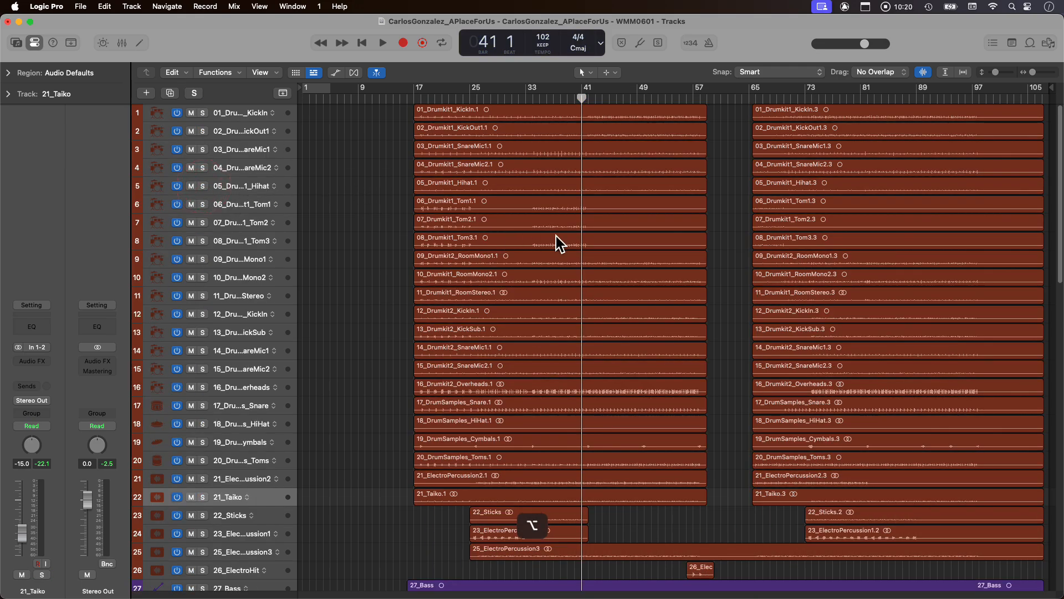
Solo the backing vocals from 41_BackingVox1 through 59_BackingVox5d and play them from bar 16.
{"action": "scroll", "coordinate": [557, 235], "scroll_direction": "down", "scroll_amount": 3}
{"action": "scroll", "coordinate": [454, 324], "scroll_direction": "down", "scroll_amount": 8}
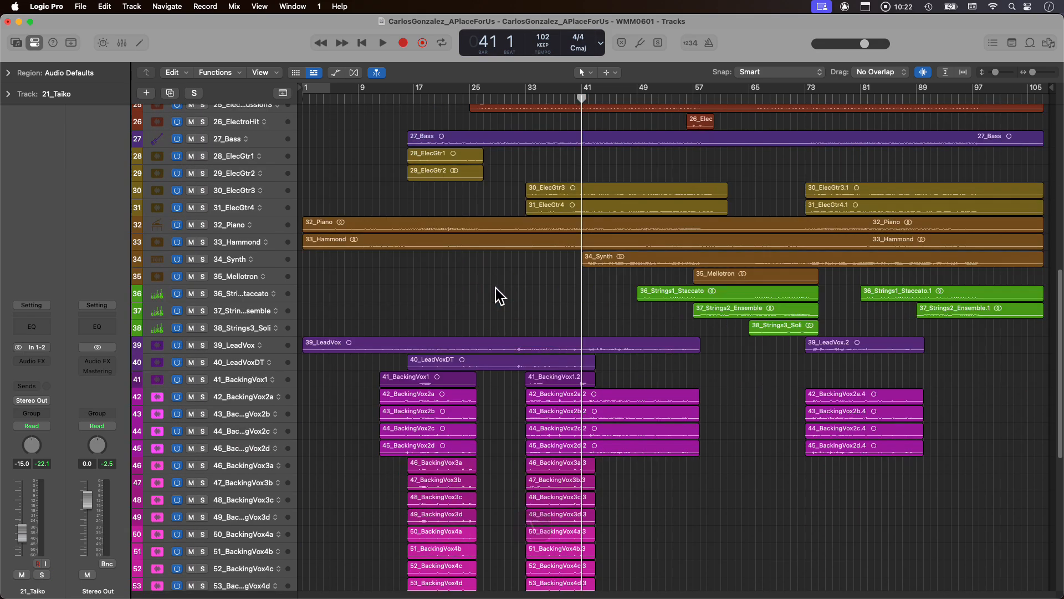
{"action": "scroll", "coordinate": [499, 295], "scroll_direction": "down", "scroll_amount": 5}
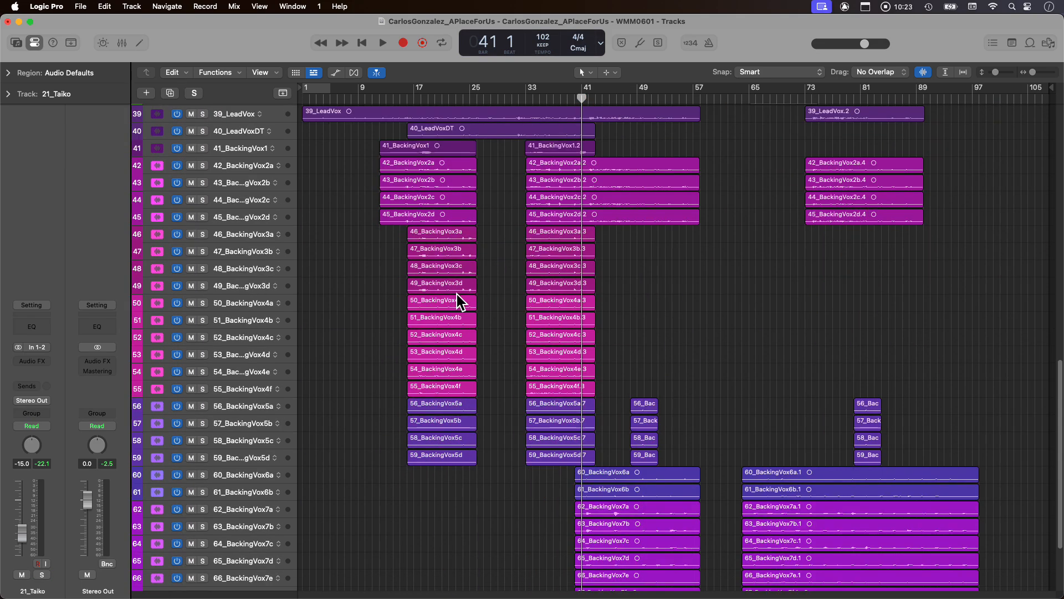
{"action": "scroll", "coordinate": [269, 185], "scroll_direction": "up", "scroll_amount": 1}
{"action": "left_click", "coordinate": [254, 173]}
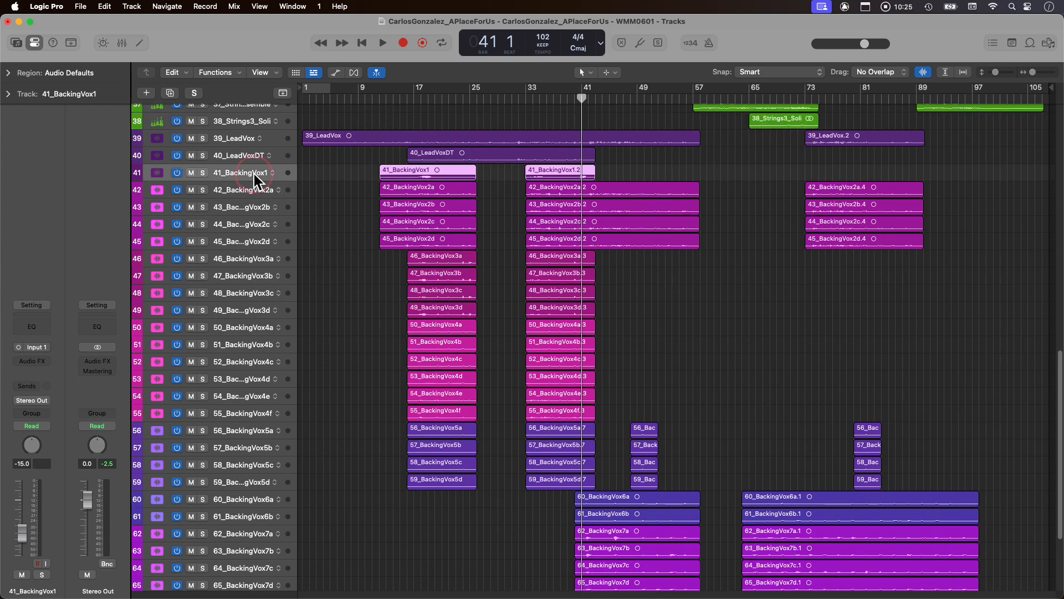
{"action": "left_click", "coordinate": [239, 484], "text": "shift"}
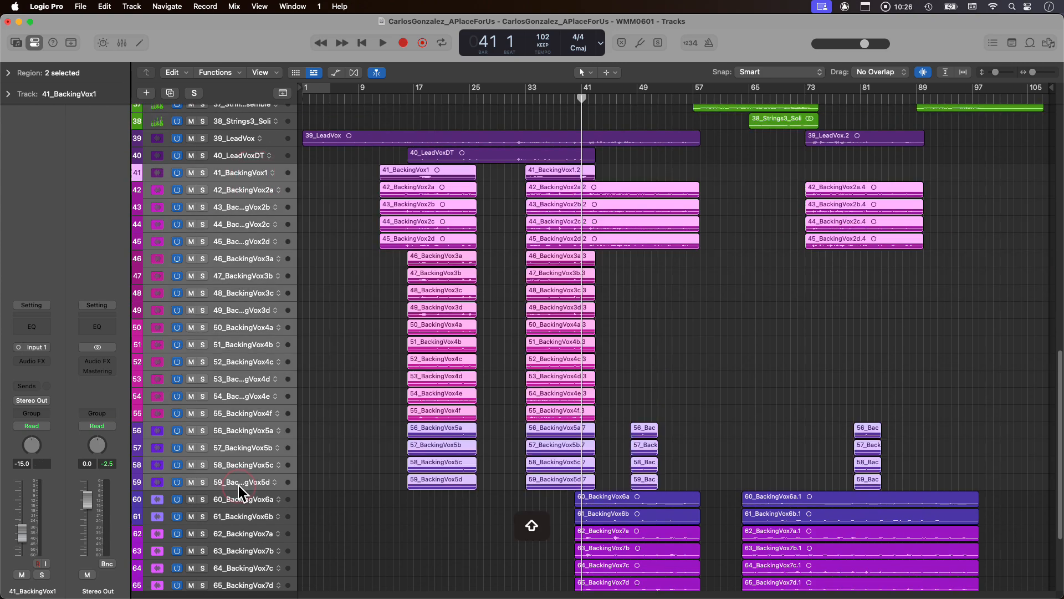
{"action": "left_click", "coordinate": [200, 396]}
{"action": "left_click", "coordinate": [408, 99]}
{"action": "key", "text": "space"}
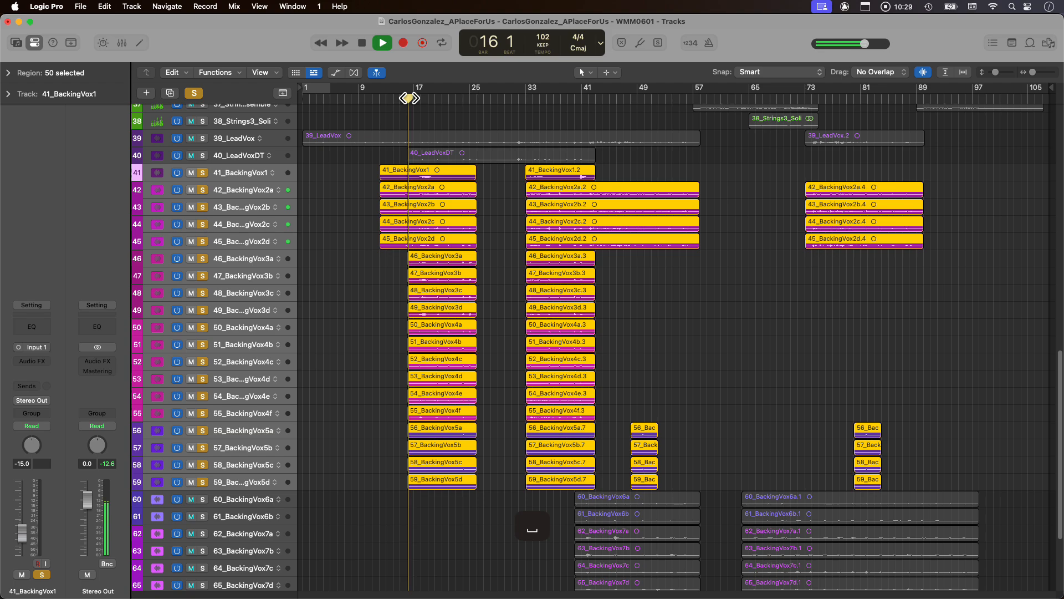
Add 39_LeadVox and 40_LeadVoxDT to the soloed vocals and replay from bar 17.
{"action": "scroll", "coordinate": [488, 292], "scroll_direction": "up", "scroll_amount": 2}
{"action": "scroll", "coordinate": [488, 292], "scroll_direction": "up", "scroll_amount": 6}
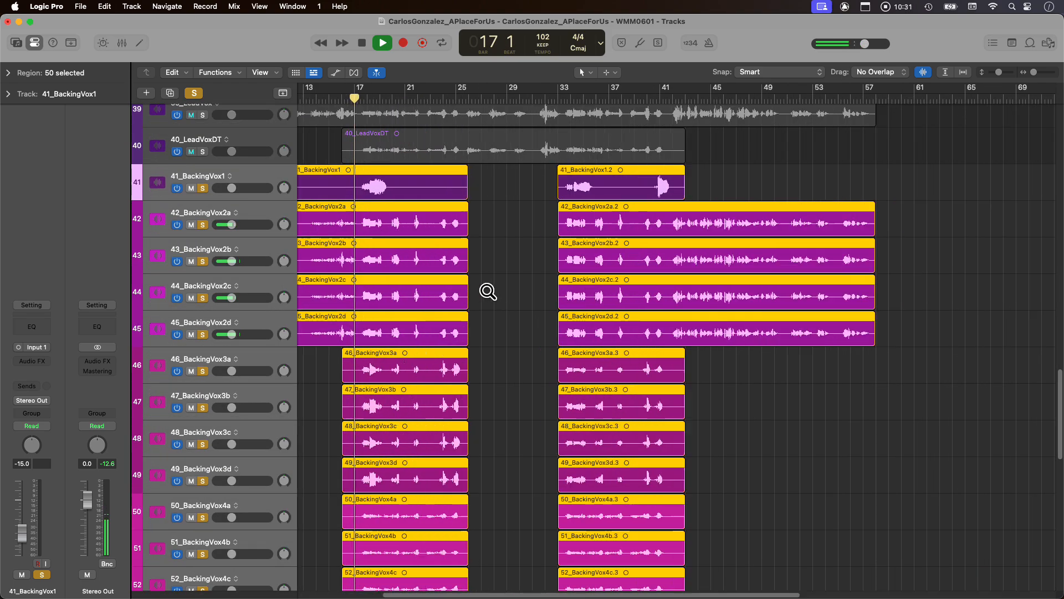
{"action": "scroll", "coordinate": [486, 292], "scroll_direction": "up", "scroll_amount": 3}
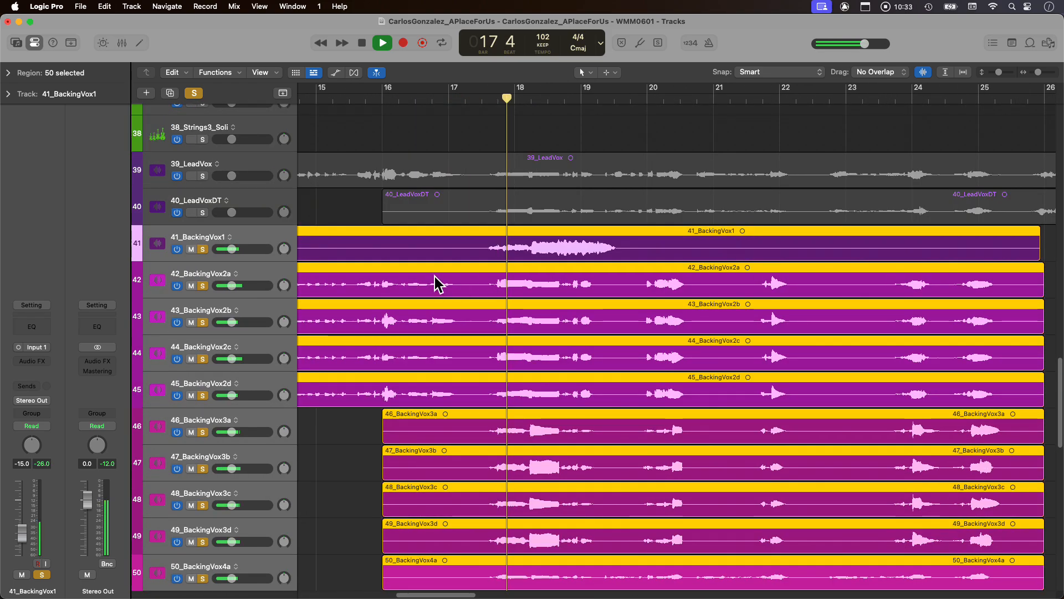
{"action": "left_click", "coordinate": [197, 174]}
{"action": "left_click", "coordinate": [194, 175]}
{"action": "left_click", "coordinate": [200, 176]}
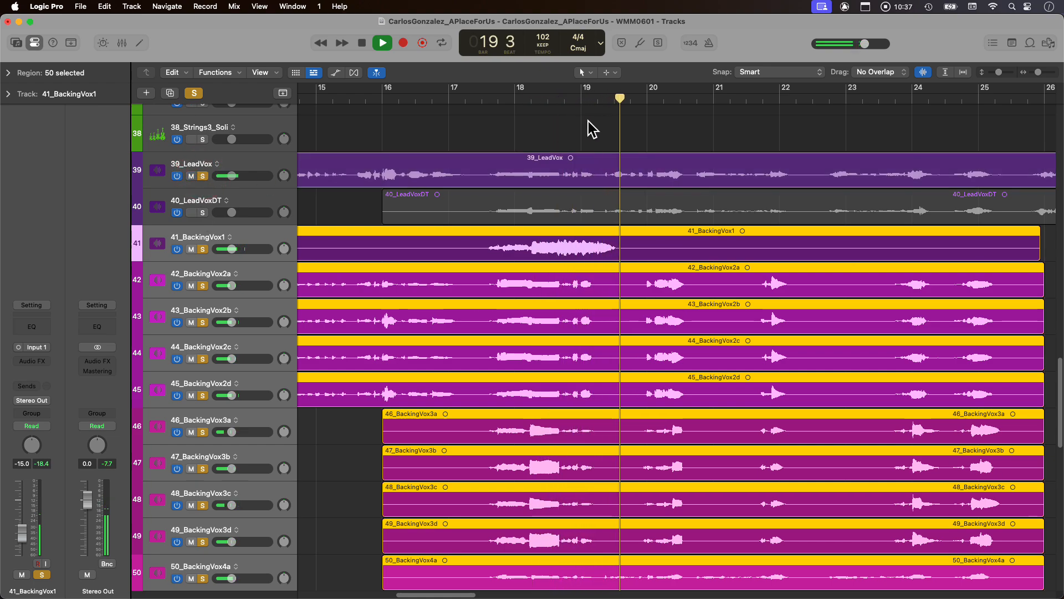
{"action": "left_click", "coordinate": [448, 94]}
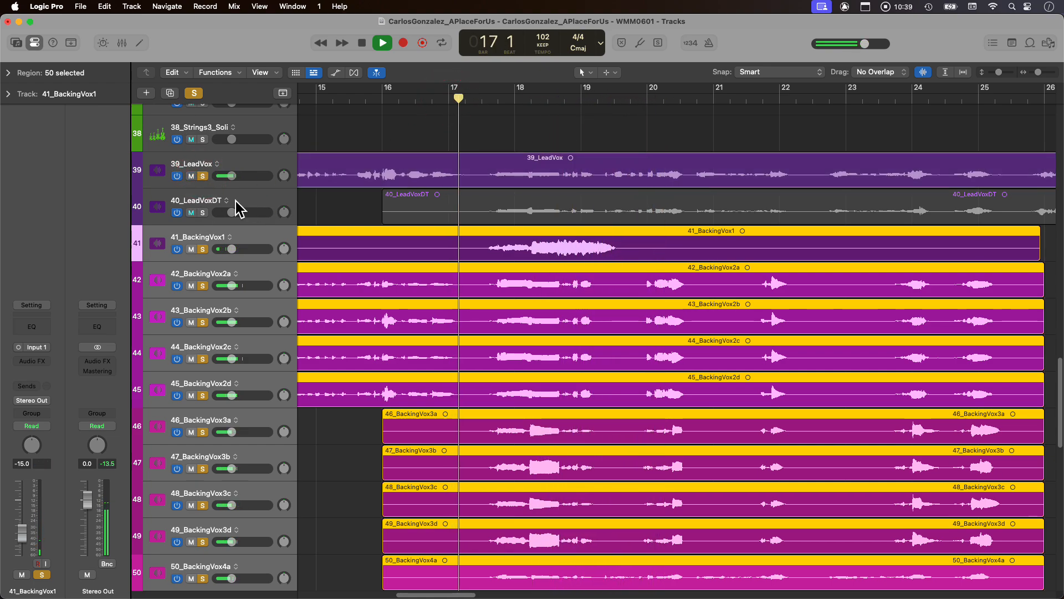
{"action": "left_click", "coordinate": [203, 213]}
Examine the lead and backing vocal waveforms around bars 18 to 22 and audition the vocals from bar 42.
{"action": "scroll", "coordinate": [595, 246], "scroll_direction": "down", "scroll_amount": 5}
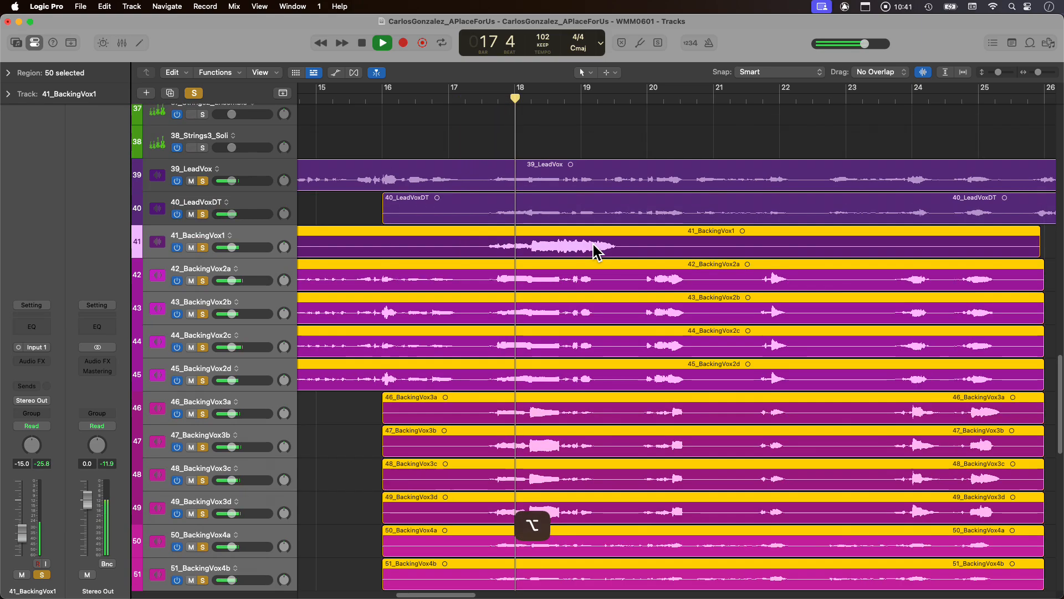
{"action": "scroll", "coordinate": [654, 271], "scroll_direction": "right", "scroll_amount": 5}
{"action": "scroll", "coordinate": [653, 271], "scroll_direction": "up", "scroll_amount": 5}
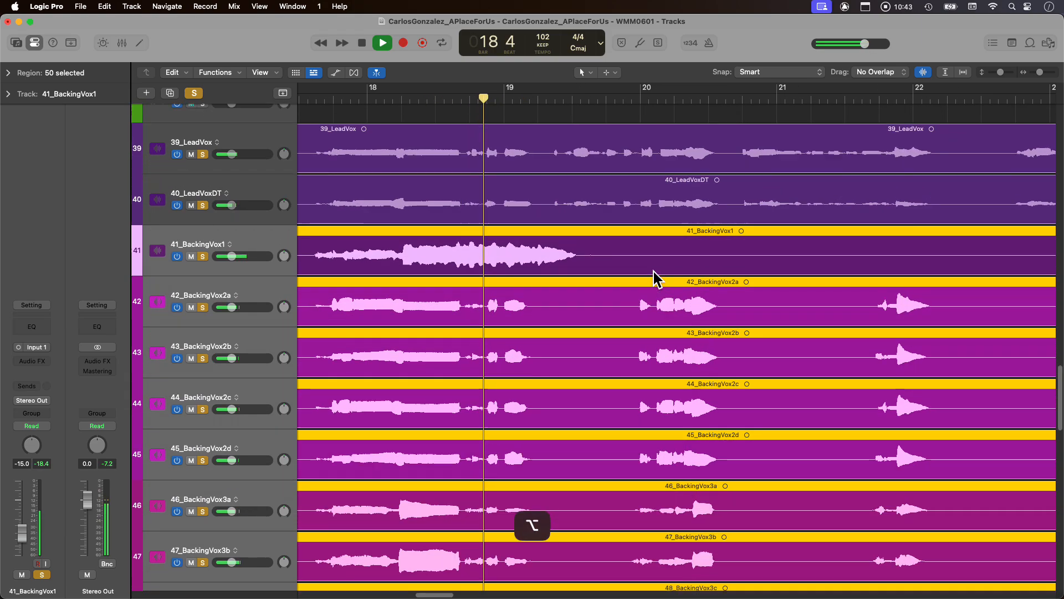
{"action": "scroll", "coordinate": [653, 272], "scroll_direction": "left", "scroll_amount": 4}
{"action": "scroll", "coordinate": [654, 272], "scroll_direction": "left", "scroll_amount": 5}
{"action": "scroll", "coordinate": [654, 271], "scroll_direction": "down", "scroll_amount": 2}
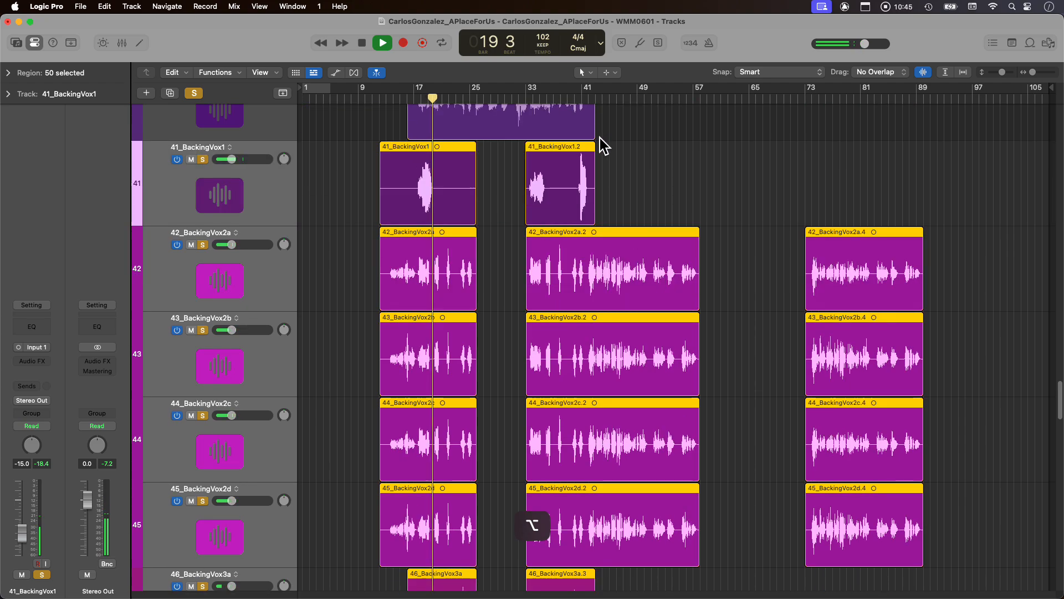
{"action": "left_click", "coordinate": [590, 97]}
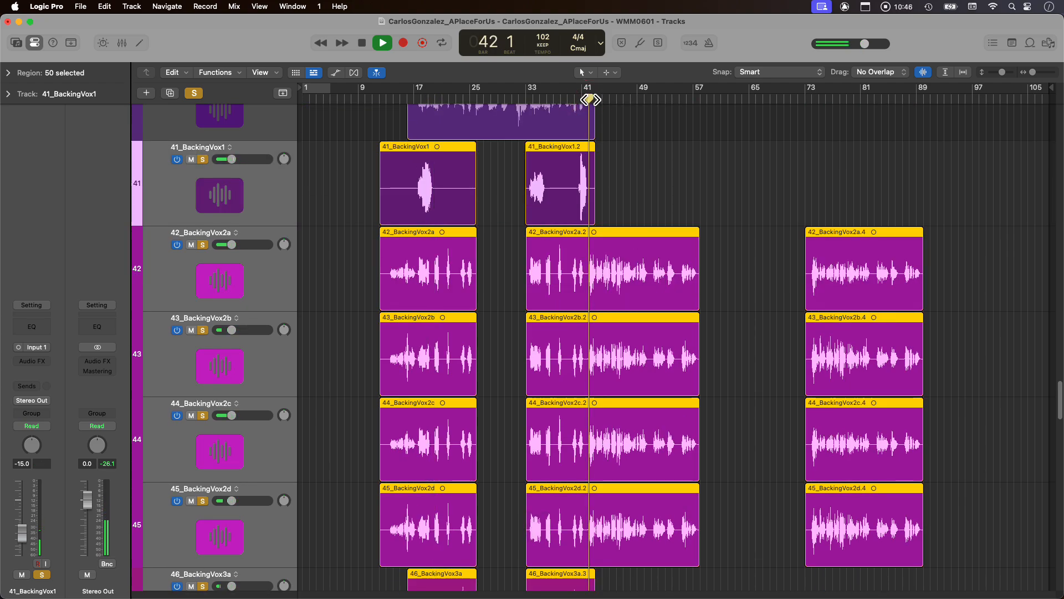
{"action": "scroll", "coordinate": [654, 282], "scroll_direction": "down", "scroll_amount": 3}
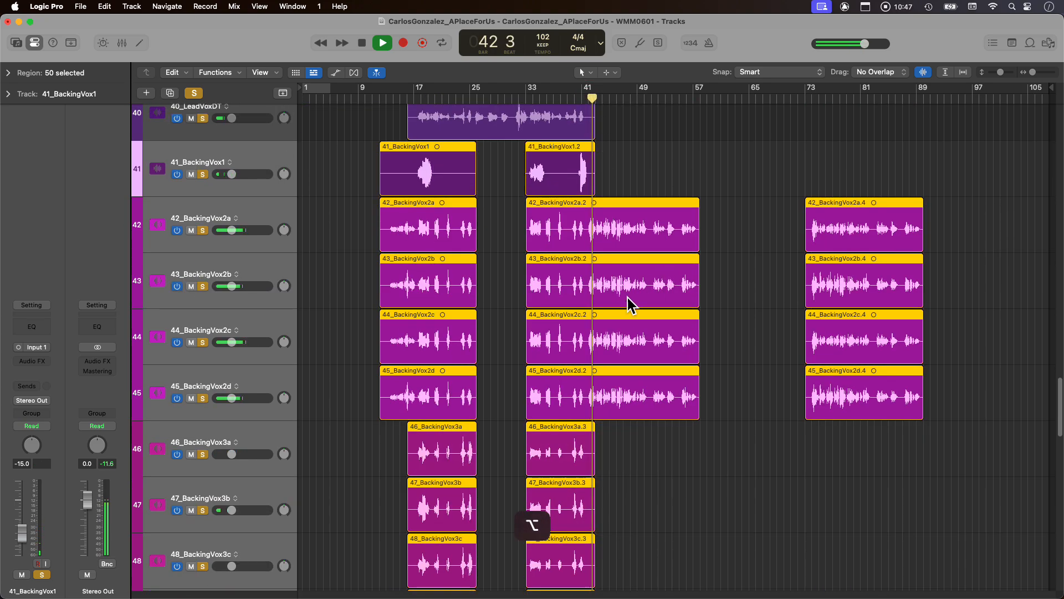
{"action": "scroll", "coordinate": [623, 309], "scroll_direction": "up", "scroll_amount": 2}
Solo the remaining backing vocals from 60_BackingVox6a through 69_BackingVox8b and audition them near bar 50.
{"action": "scroll", "coordinate": [623, 309], "scroll_direction": "down", "scroll_amount": 12}
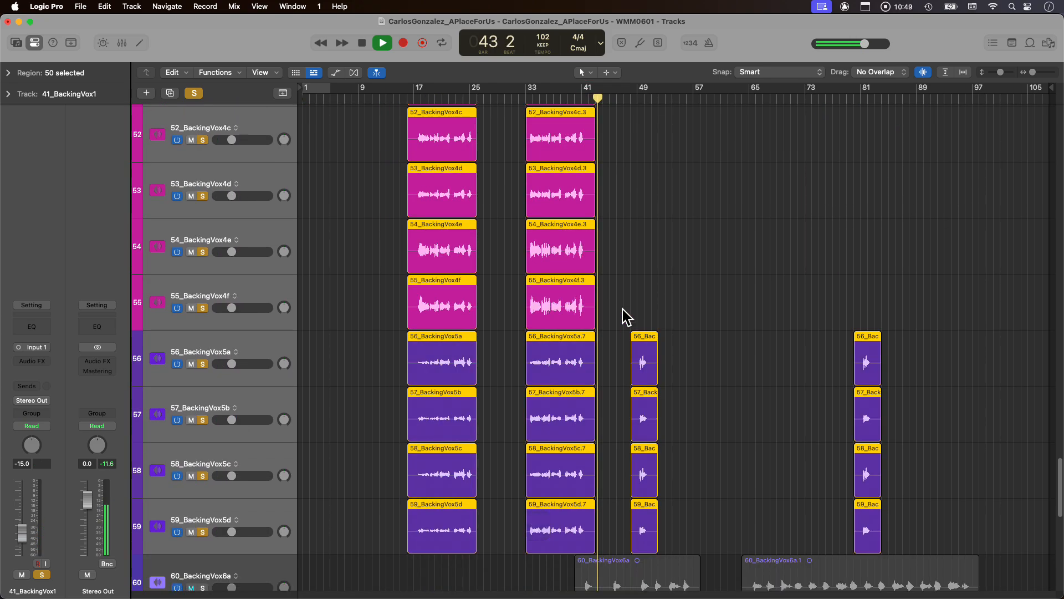
{"action": "scroll", "coordinate": [406, 304], "scroll_direction": "down", "scroll_amount": 4}
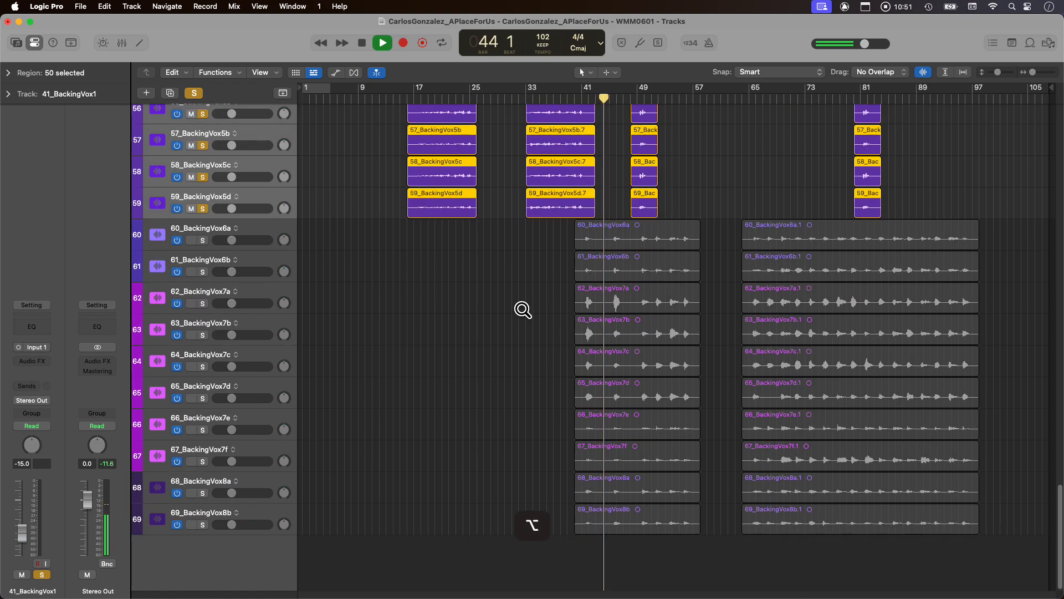
{"action": "left_click", "coordinate": [249, 241]}
{"action": "left_click", "coordinate": [265, 488], "text": "shift"}
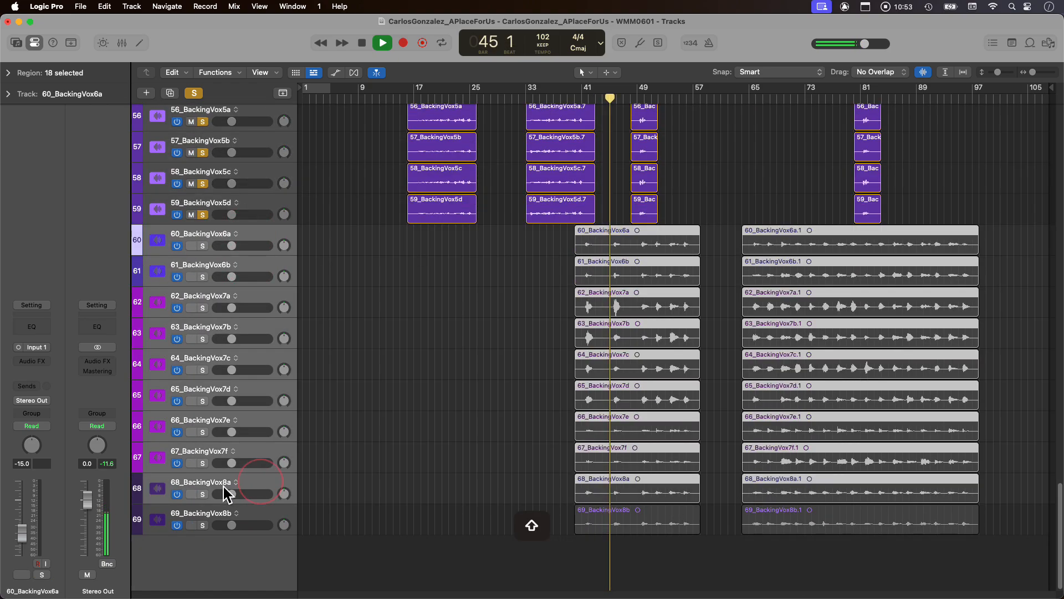
{"action": "left_click", "coordinate": [203, 493]}
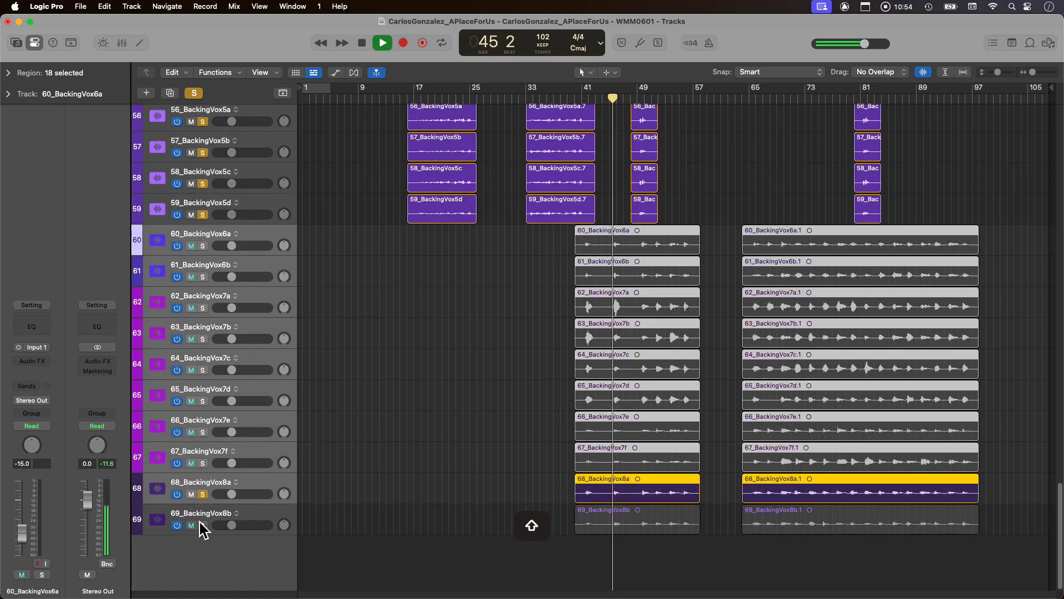
{"action": "left_click", "coordinate": [203, 463]}
{"action": "left_click", "coordinate": [645, 95]}
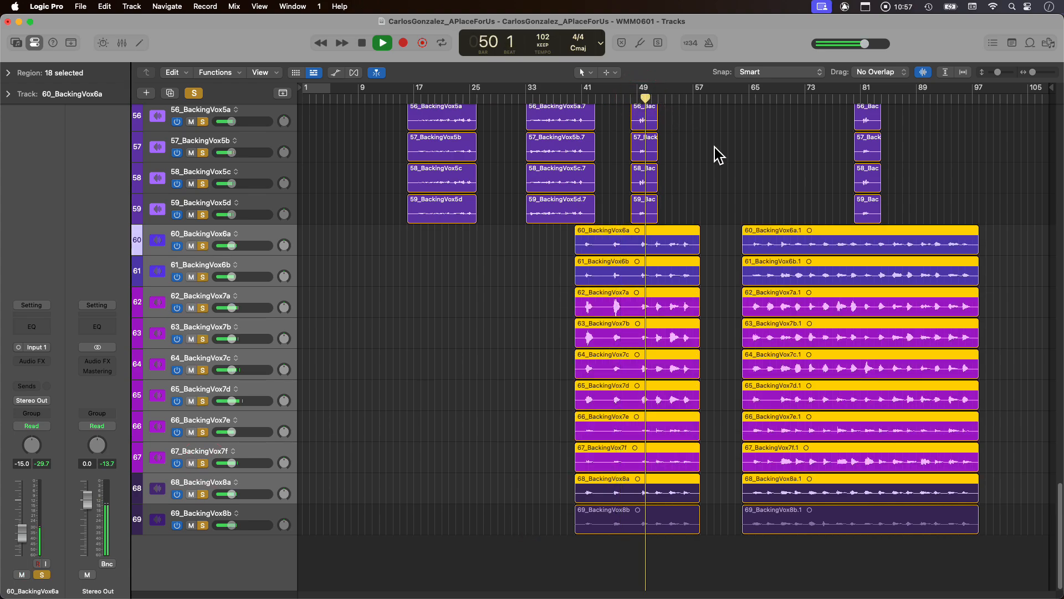
Audition all soloed lead and backing vocals near bars 66 and 77.
{"action": "left_click", "coordinate": [757, 95]}
{"action": "scroll", "coordinate": [860, 178], "scroll_direction": "up", "scroll_amount": 15}
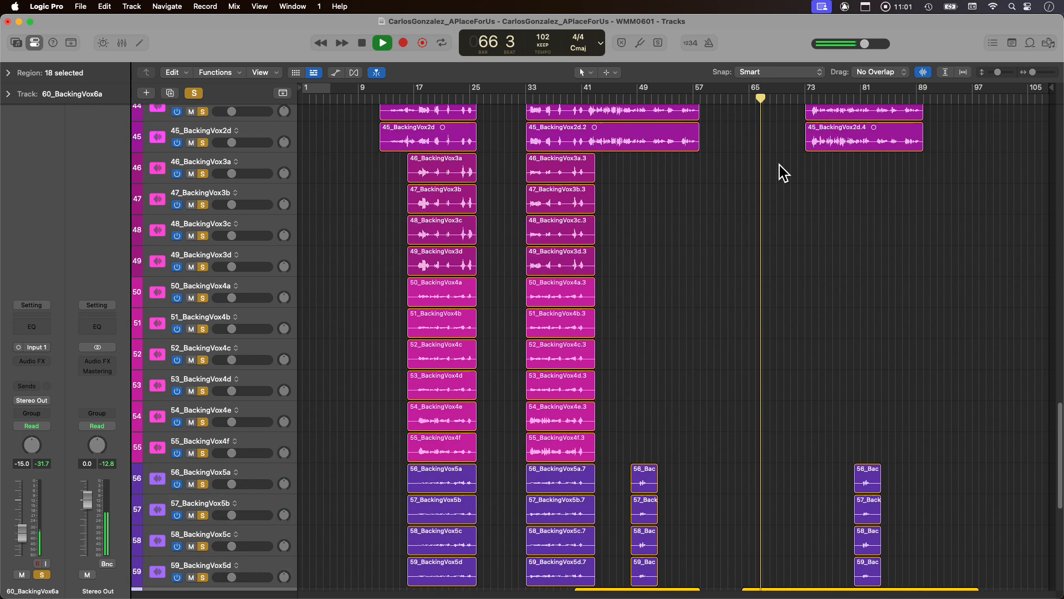
{"action": "left_click", "coordinate": [834, 96]}
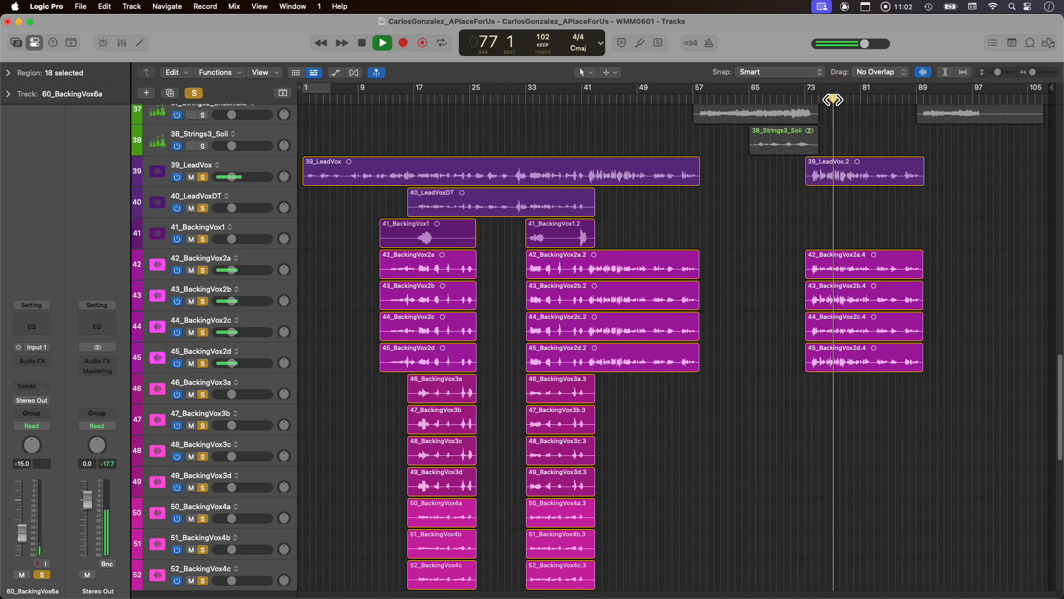
Continue playback from bar 81 and clear all track solos to audition the full mix, stopping around bar 84.
{"action": "left_click", "coordinate": [863, 98]}
{"action": "scroll", "coordinate": [622, 220], "scroll_direction": "down", "scroll_amount": 4}
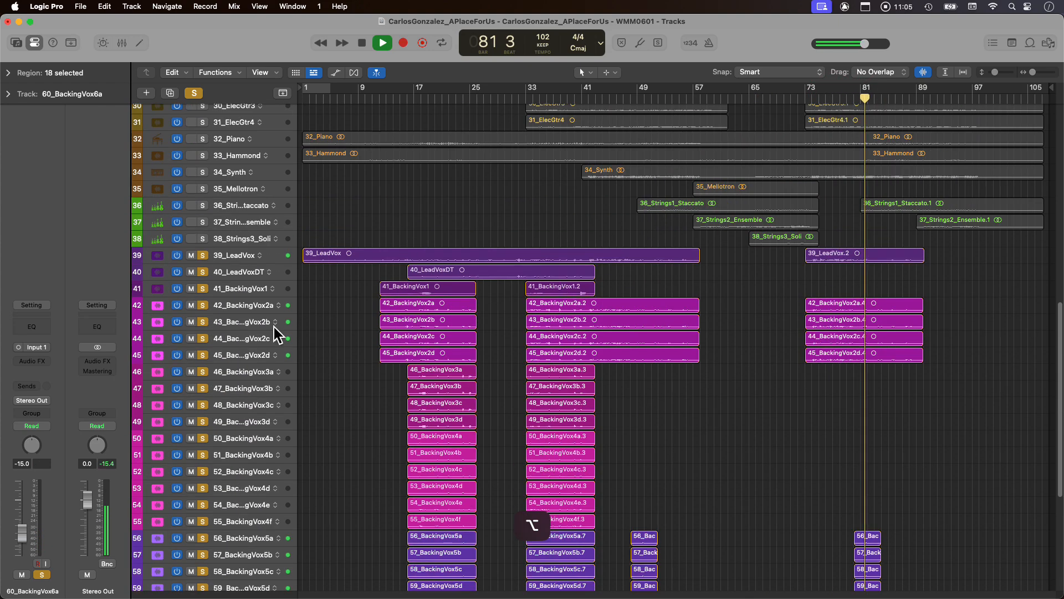
{"action": "left_click", "coordinate": [202, 355], "text": "alt"}
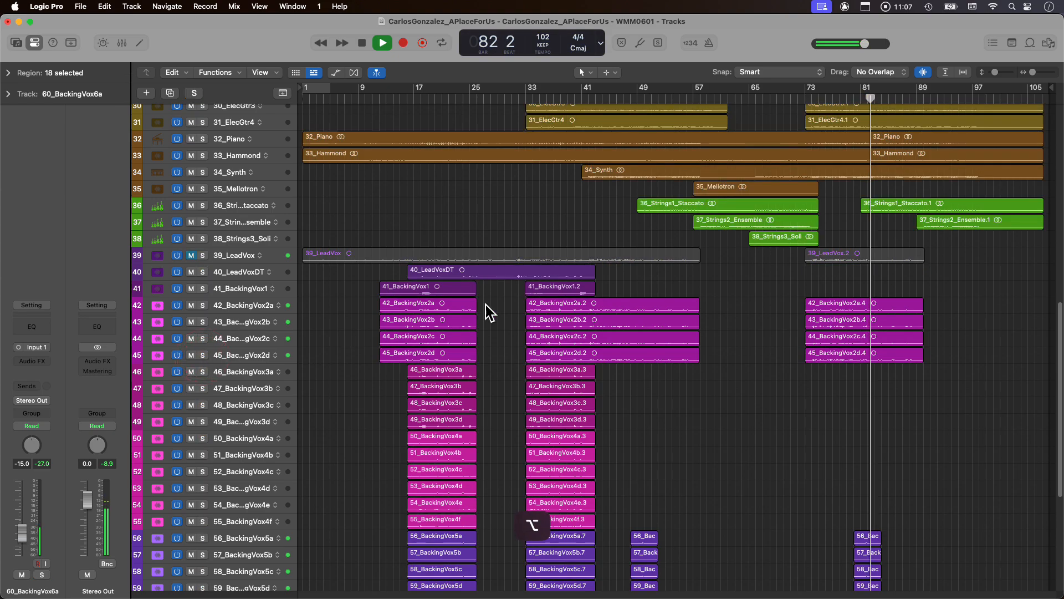
{"action": "scroll", "coordinate": [702, 235], "scroll_direction": "down", "scroll_amount": 5}
{"action": "scroll", "coordinate": [703, 235], "scroll_direction": "up", "scroll_amount": 15}
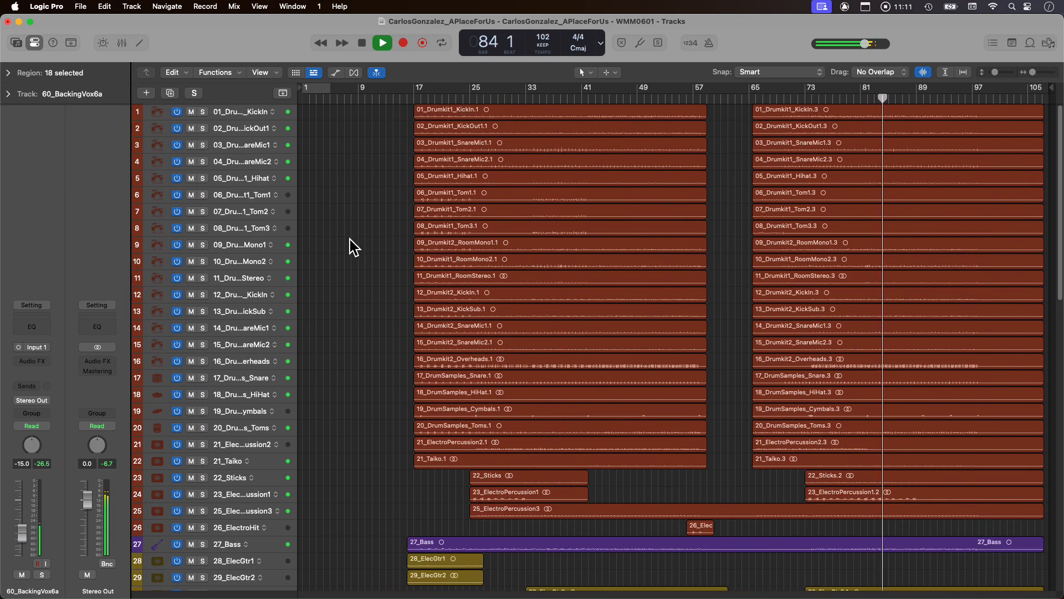
{"action": "key", "text": "space"}
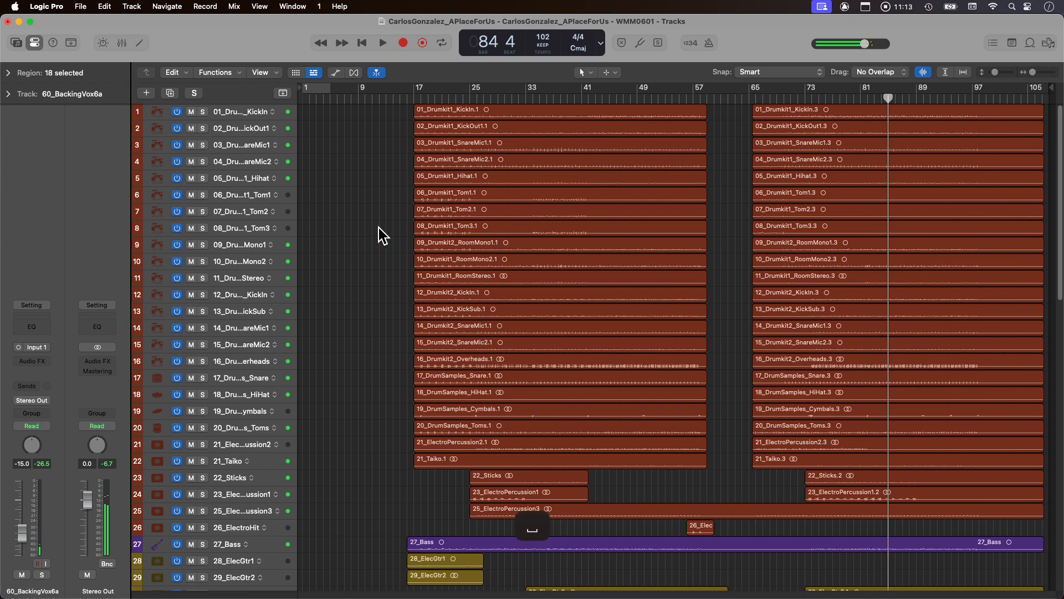
Shrink the track heights to overview the session down to 69_BackingVox8b and select the 32_Piano track.
{"action": "left_click", "coordinate": [381, 348]}
{"action": "scroll", "coordinate": [380, 364], "scroll_direction": "down", "scroll_amount": 5}
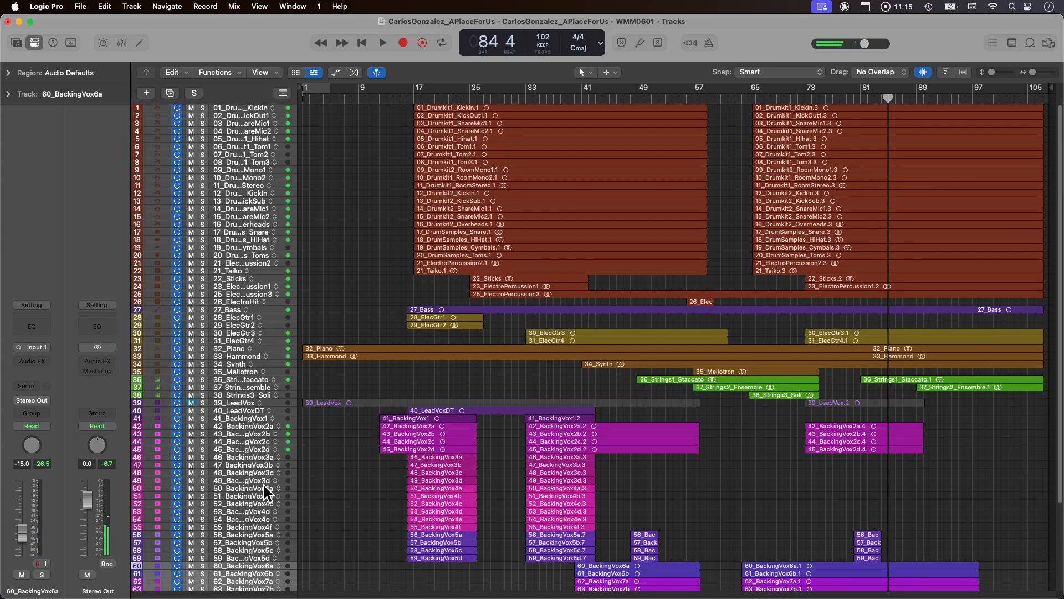
{"action": "left_click", "coordinate": [247, 564], "text": "super"}
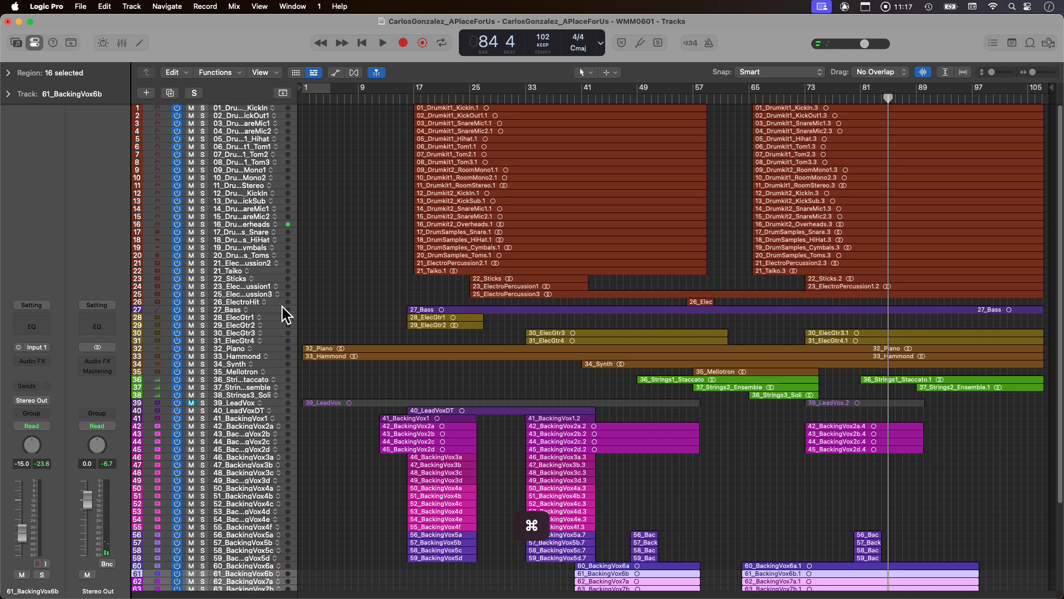
{"action": "left_click", "coordinate": [228, 105]}
{"action": "scroll", "coordinate": [422, 283], "scroll_direction": "down", "scroll_amount": 3}
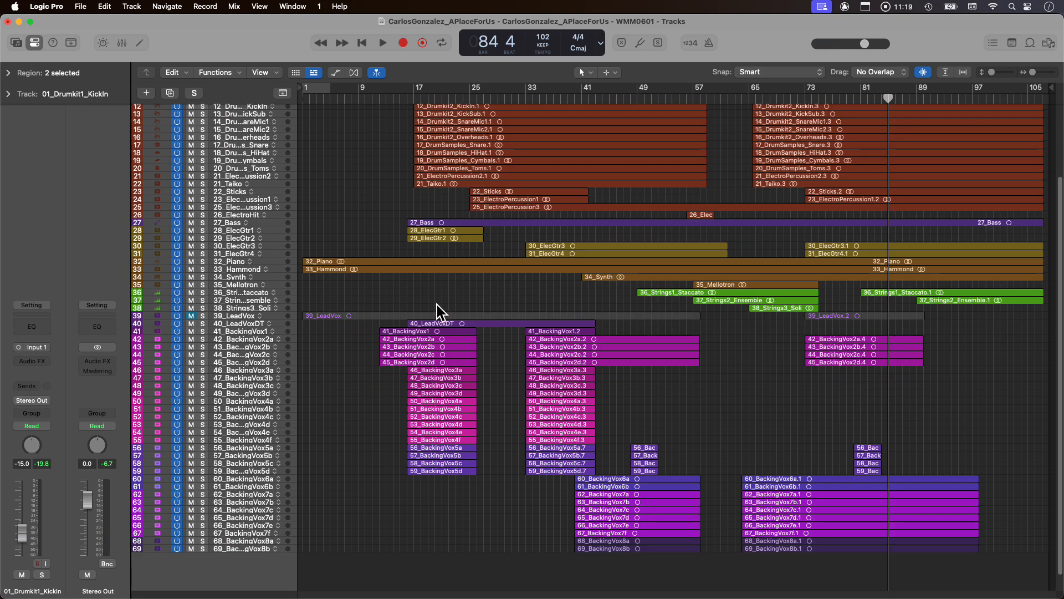
{"action": "left_click", "coordinate": [267, 262]}
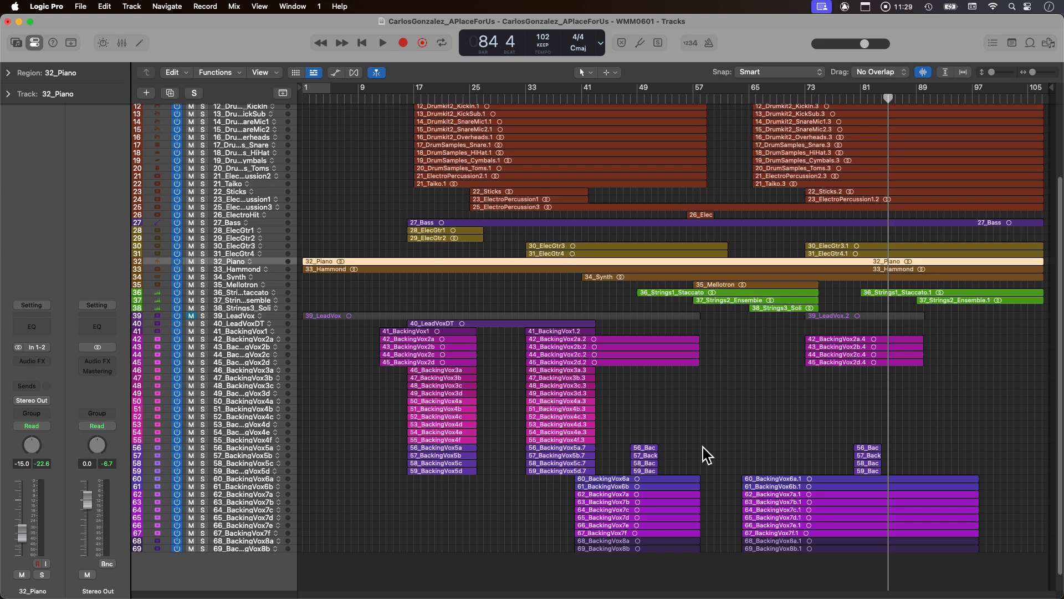
{"action": "scroll", "coordinate": [380, 226], "scroll_direction": "up", "scroll_amount": 5}
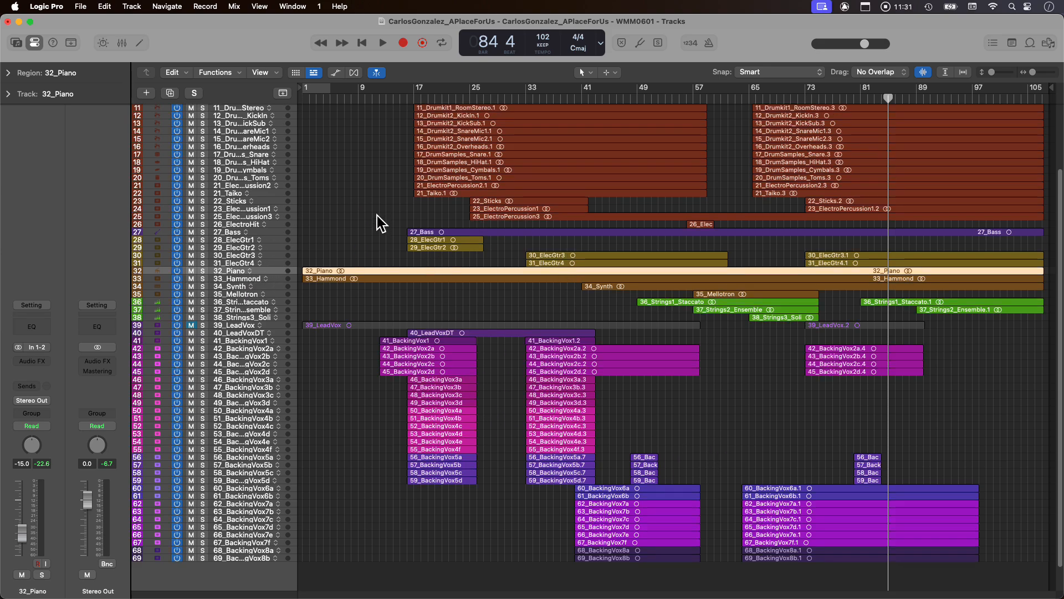